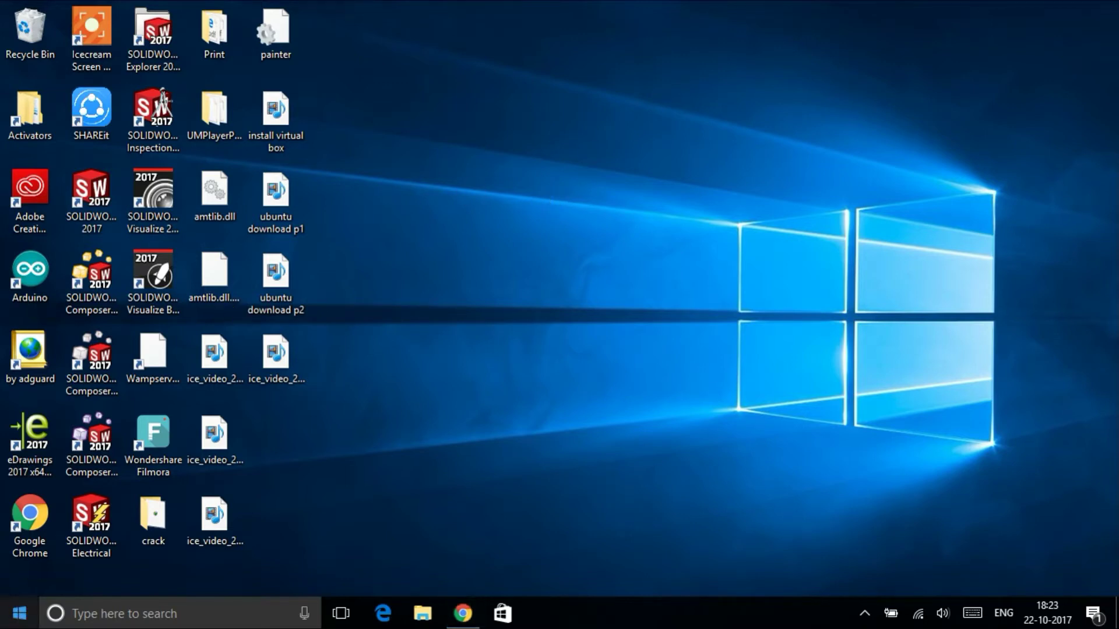
- Search the Start menu for 'paint' and launch the classic Paint desktop app
{"action": "left_click", "coordinate": [20, 612]}
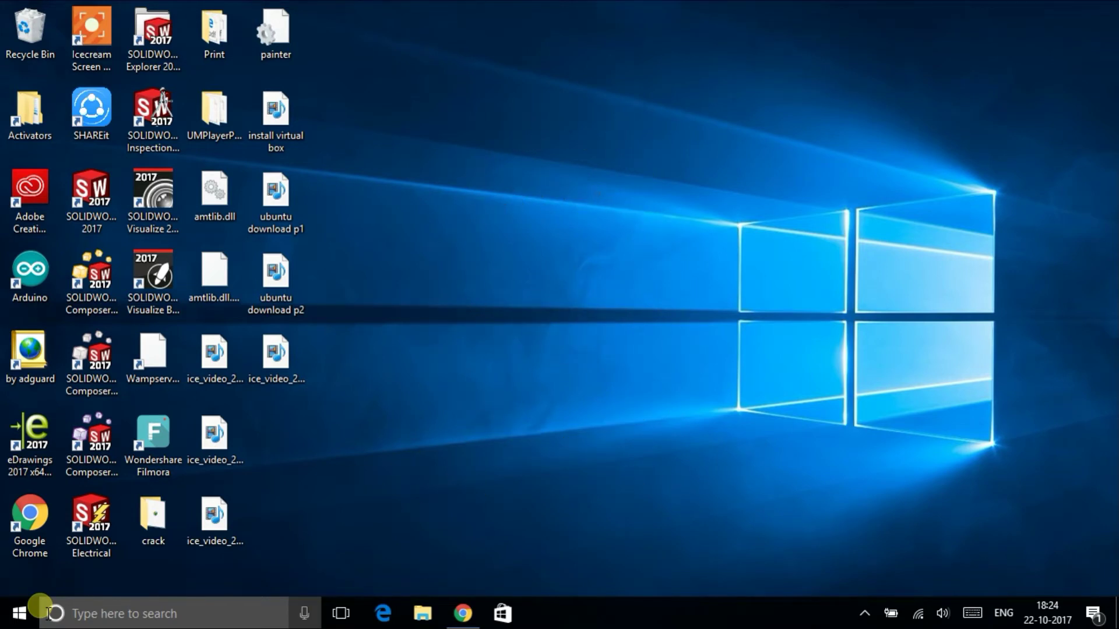
{"action": "left_click", "coordinate": [40, 608]}
{"action": "type", "text": "pai"}
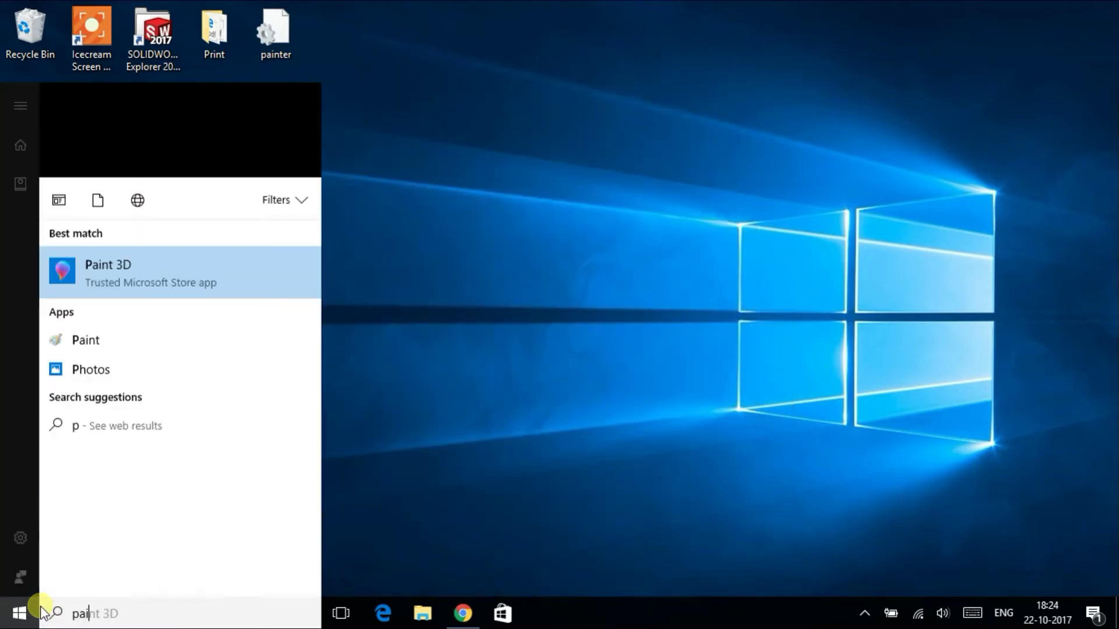
{"action": "type", "text": "nt"}
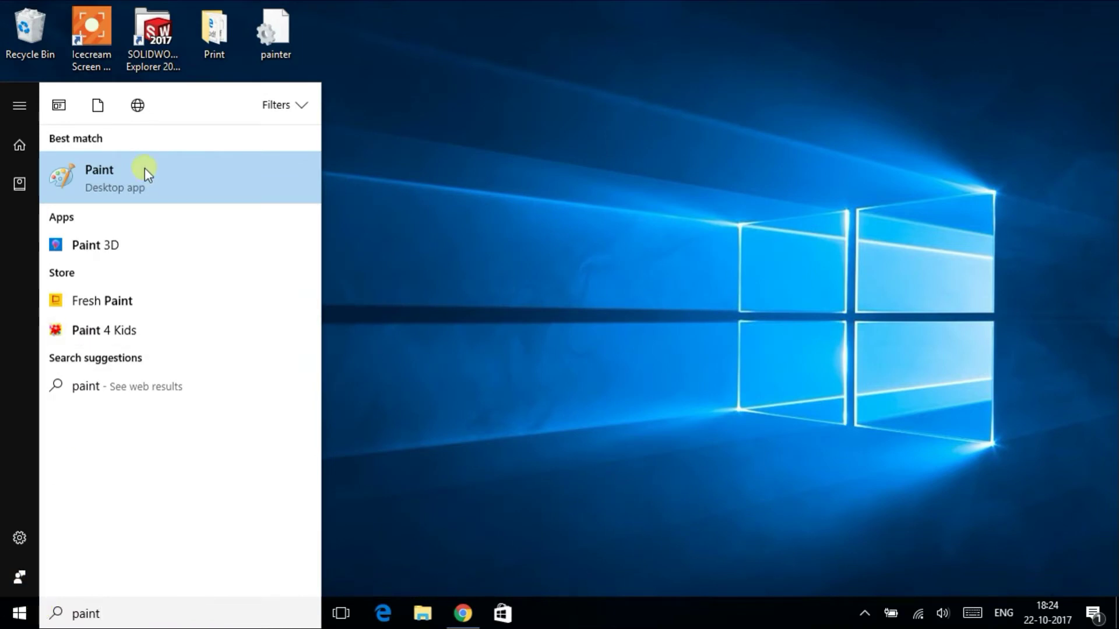
{"action": "left_click", "coordinate": [145, 169]}
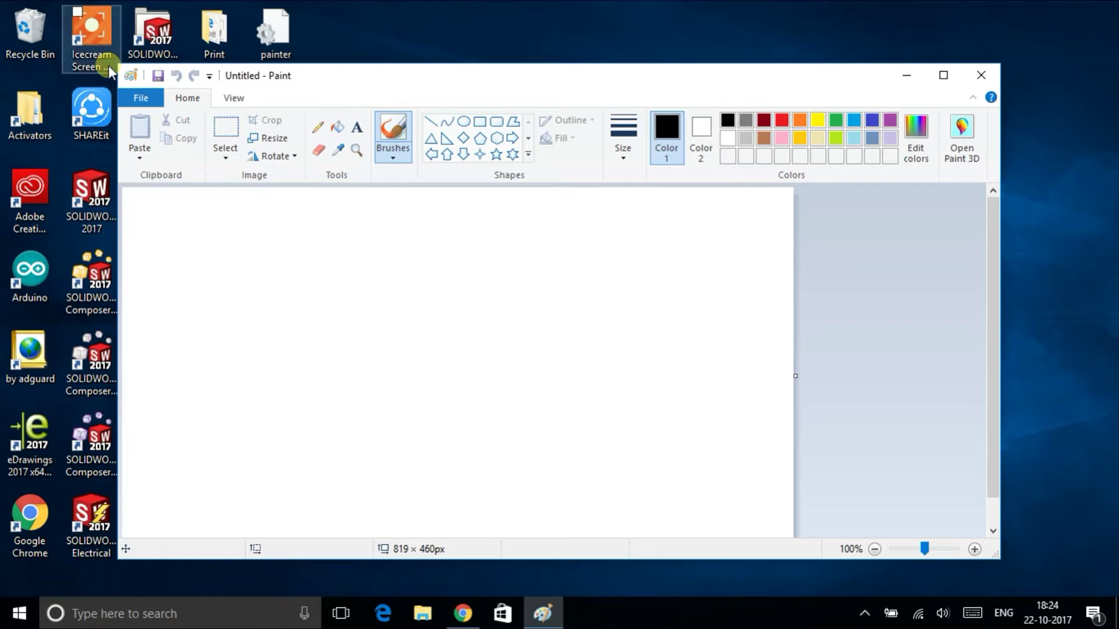
- Maximize Paint and sketch pencil letters G and A, plus two small stray marks
{"action": "double_click", "coordinate": [450, 82]}
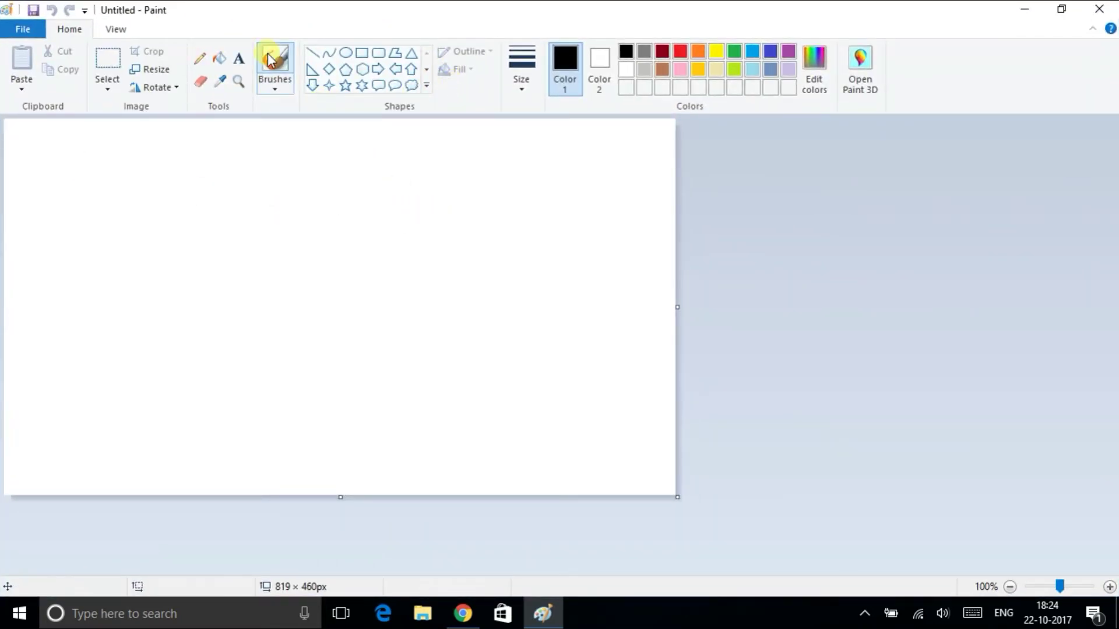
{"action": "left_click", "coordinate": [199, 58]}
{"action": "mouse_move", "coordinate": [132, 206]}
{"action": "left_mouse_down"}
{"action": "mouse_move", "coordinate": [59, 332]}
{"action": "mouse_move", "coordinate": [112, 291]}
{"action": "mouse_move", "coordinate": [128, 344]}
{"action": "left_mouse_up"}
{"action": "left_click_drag", "start_coordinate": [197, 352], "coordinate": [294, 337]}
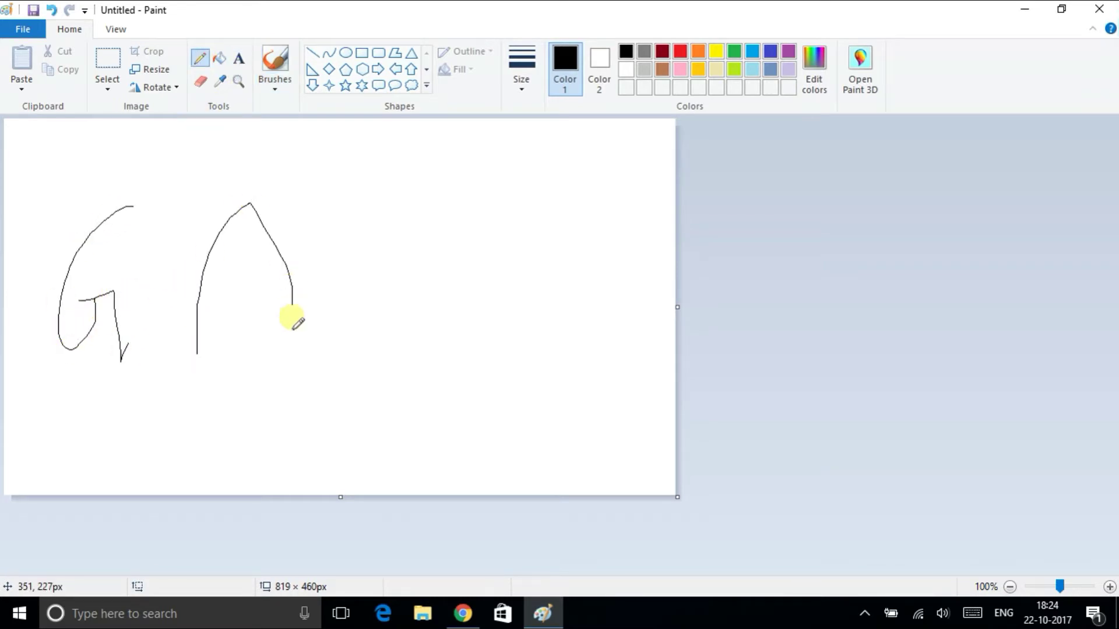
{"action": "left_click_drag", "start_coordinate": [200, 291], "coordinate": [275, 274]}
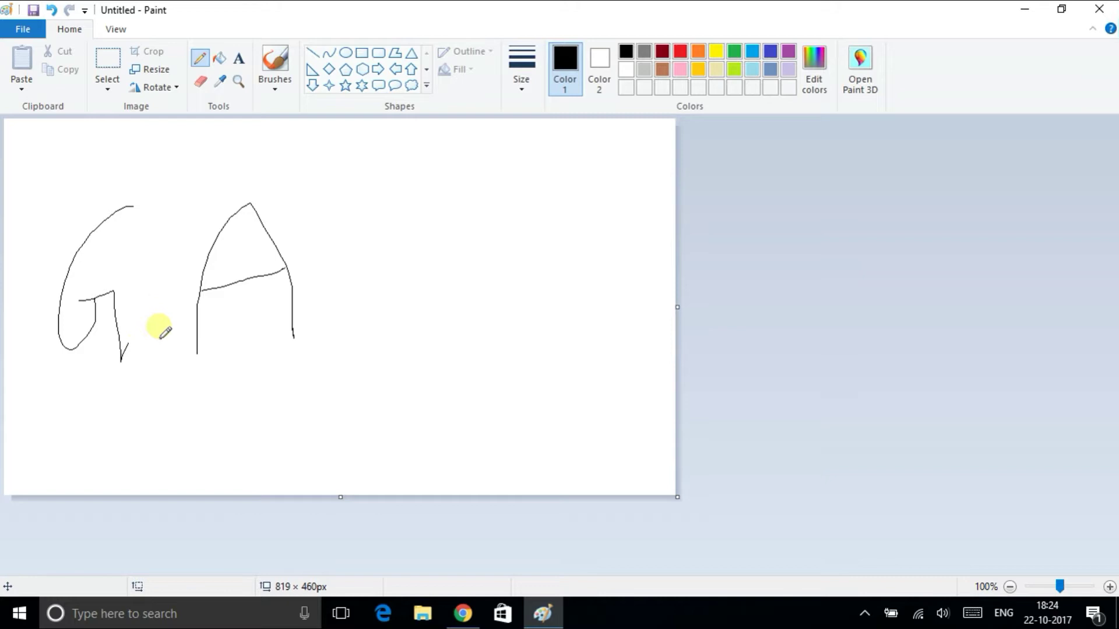
{"action": "left_click_drag", "start_coordinate": [167, 284], "coordinate": [170, 285]}
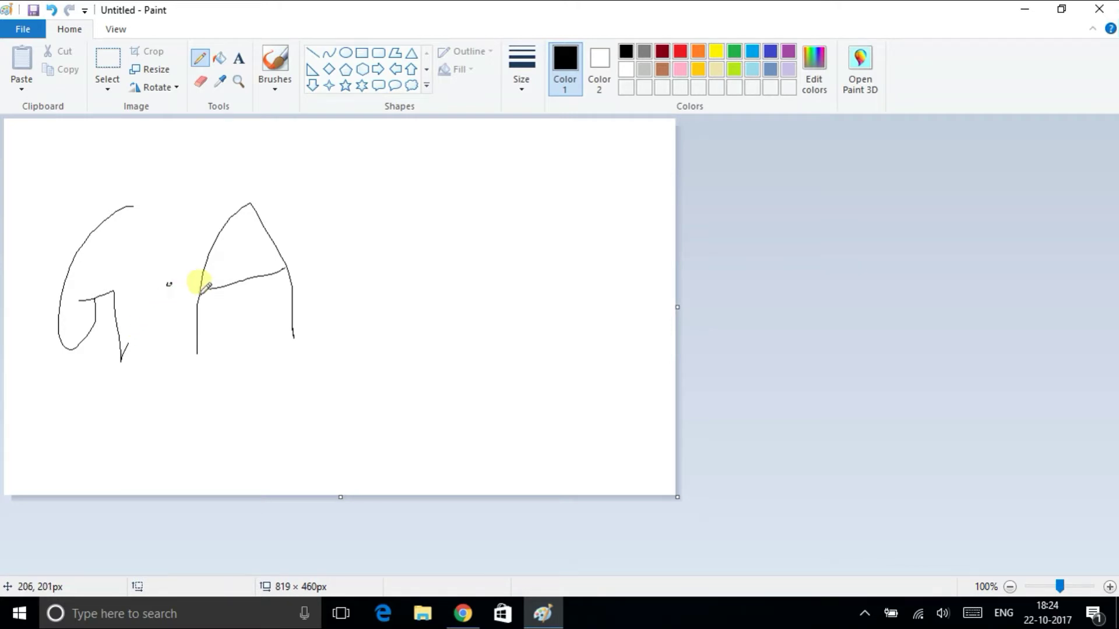
{"action": "left_click_drag", "start_coordinate": [354, 261], "coordinate": [357, 265]}
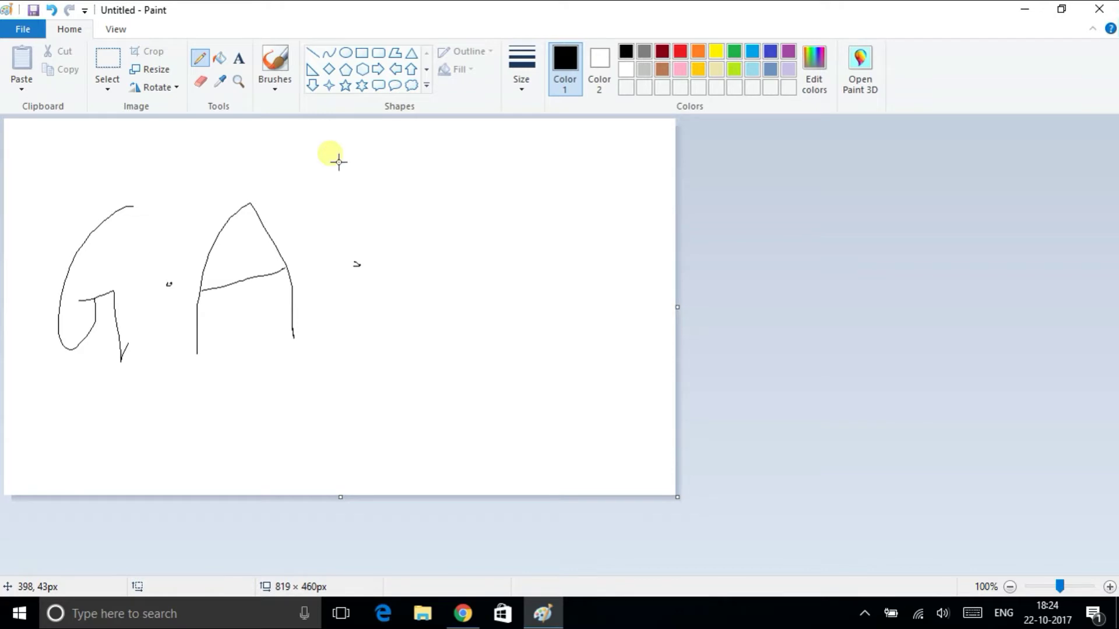
- Delete the sketch and draw a small circle overlapped by a large ellipse
{"action": "key", "text": "ctrl+a"}
{"action": "key", "text": "Delete"}
{"action": "left_click", "coordinate": [347, 53]}
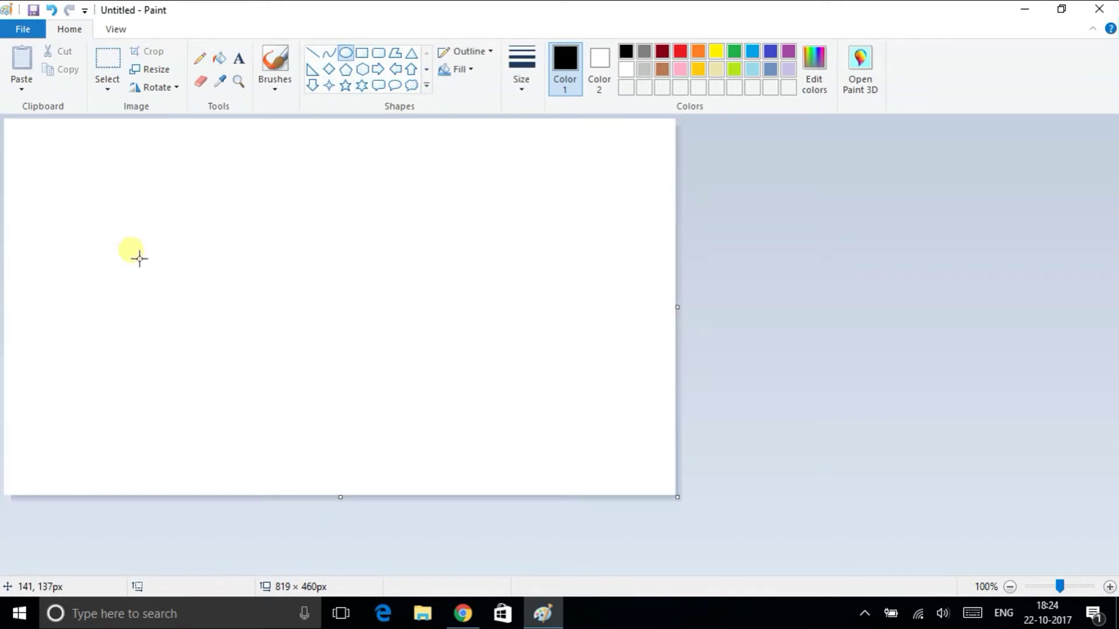
{"action": "left_click_drag", "start_coordinate": [124, 240], "coordinate": [212, 346]}
{"action": "left_click_drag", "start_coordinate": [388, 221], "coordinate": [159, 423]}
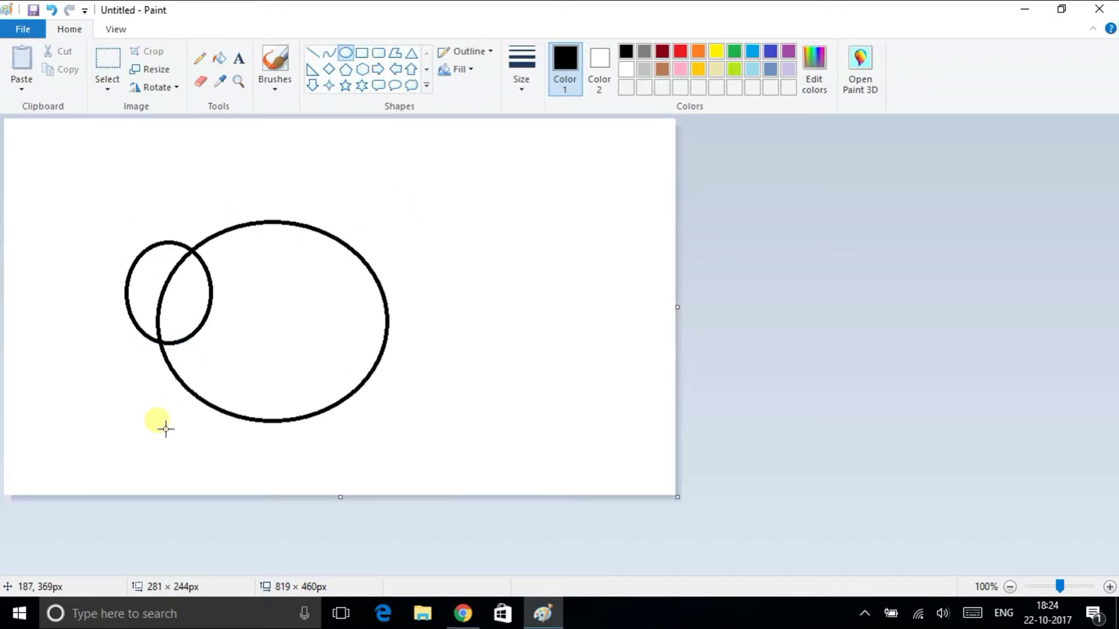
{"action": "left_click", "coordinate": [571, 343]}
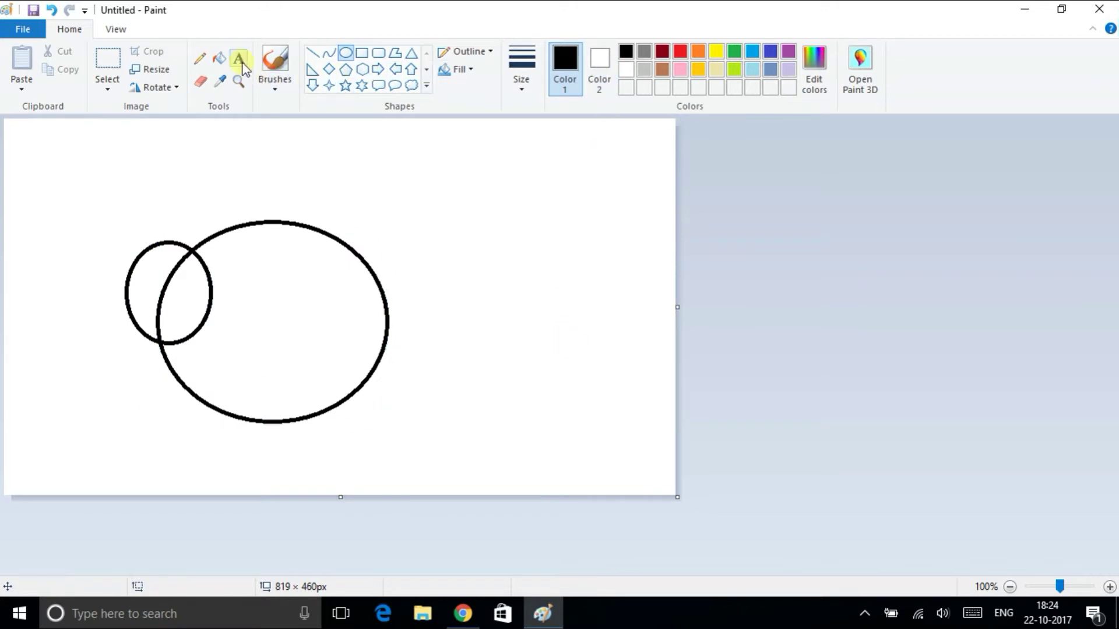
- Fill the large ellipse red, the small circle's crescent gold, and the overlap light blue
{"action": "left_click", "coordinate": [219, 58]}
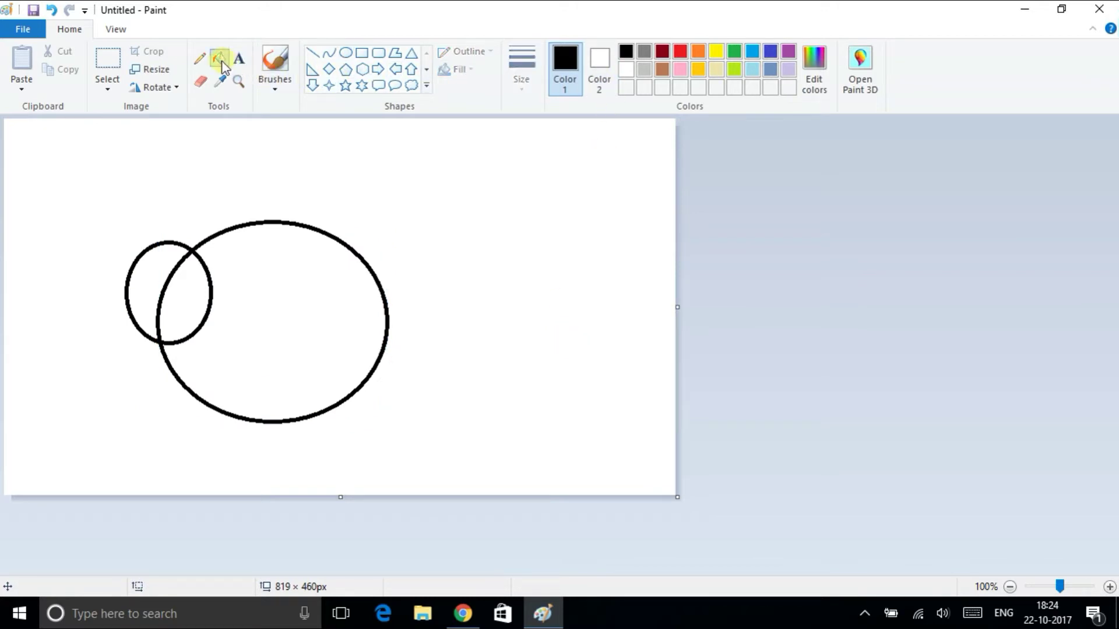
{"action": "left_click", "coordinate": [680, 51]}
{"action": "left_click", "coordinate": [271, 265]}
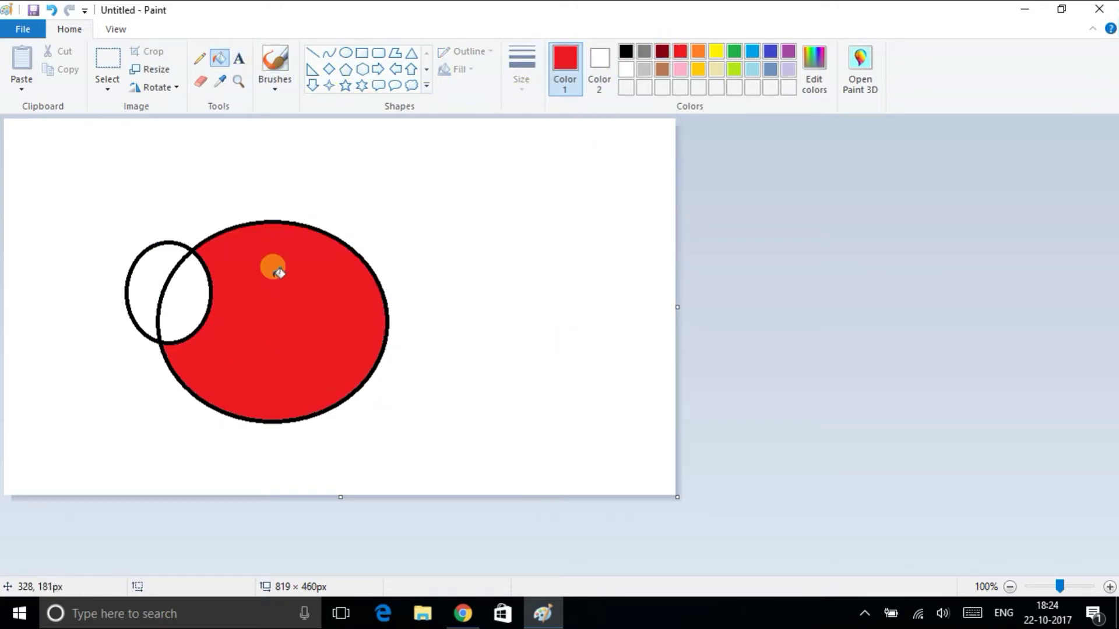
{"action": "left_click", "coordinate": [699, 69]}
{"action": "left_click", "coordinate": [154, 277]}
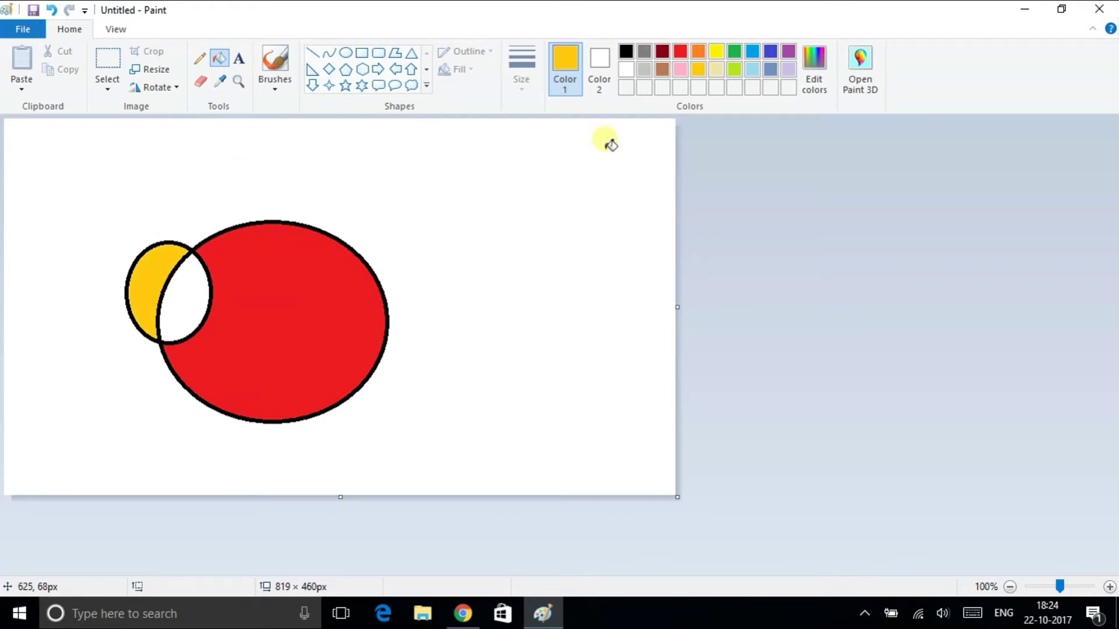
{"action": "left_click", "coordinate": [752, 53]}
{"action": "left_click", "coordinate": [192, 297]}
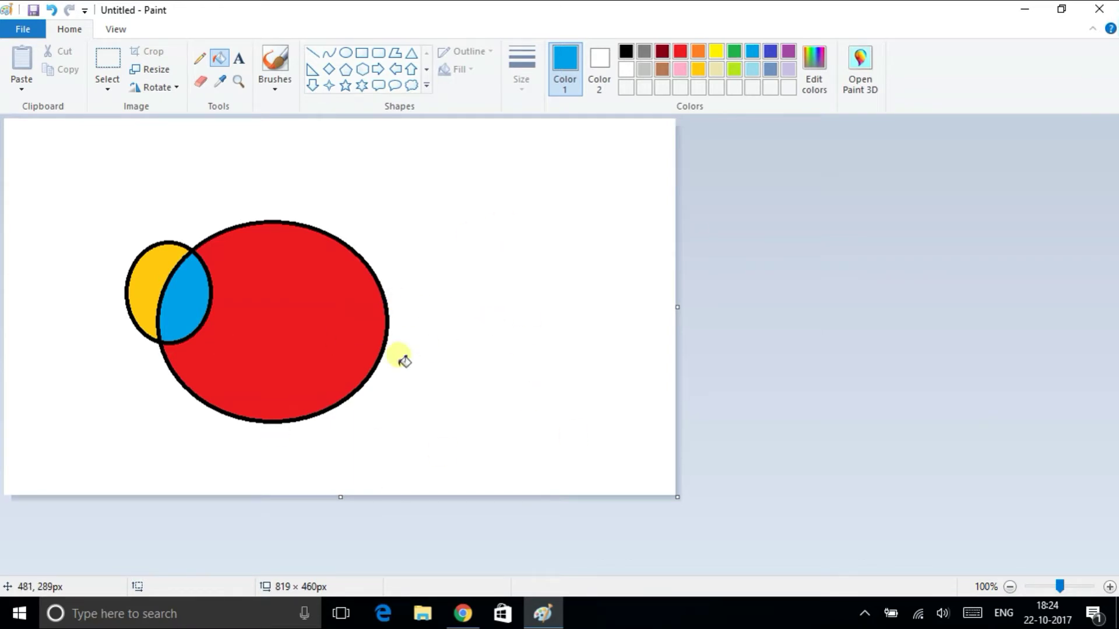
- Glance at the View tab, then refill the red ellipse and gold crescent blue
{"action": "left_click", "coordinate": [110, 29]}
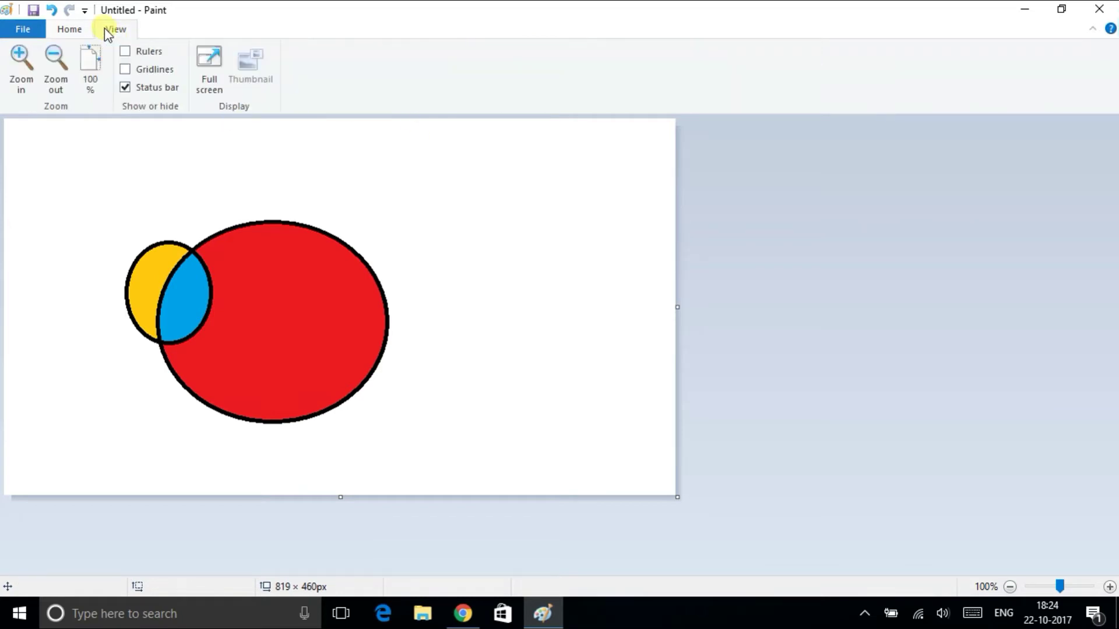
{"action": "left_click", "coordinate": [74, 31]}
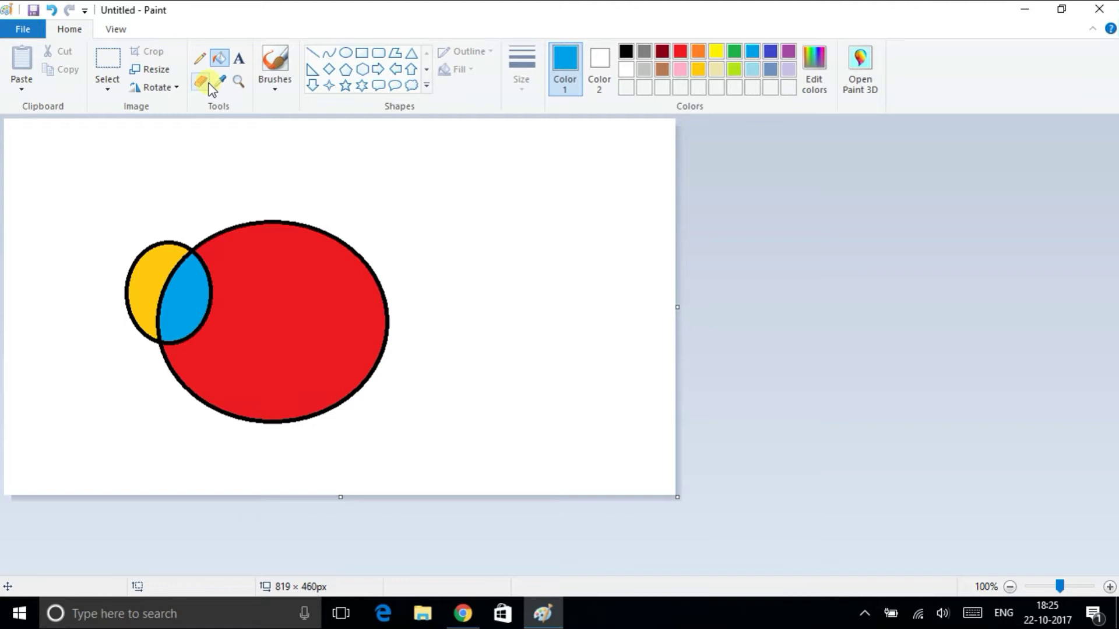
{"action": "left_click", "coordinate": [220, 295]}
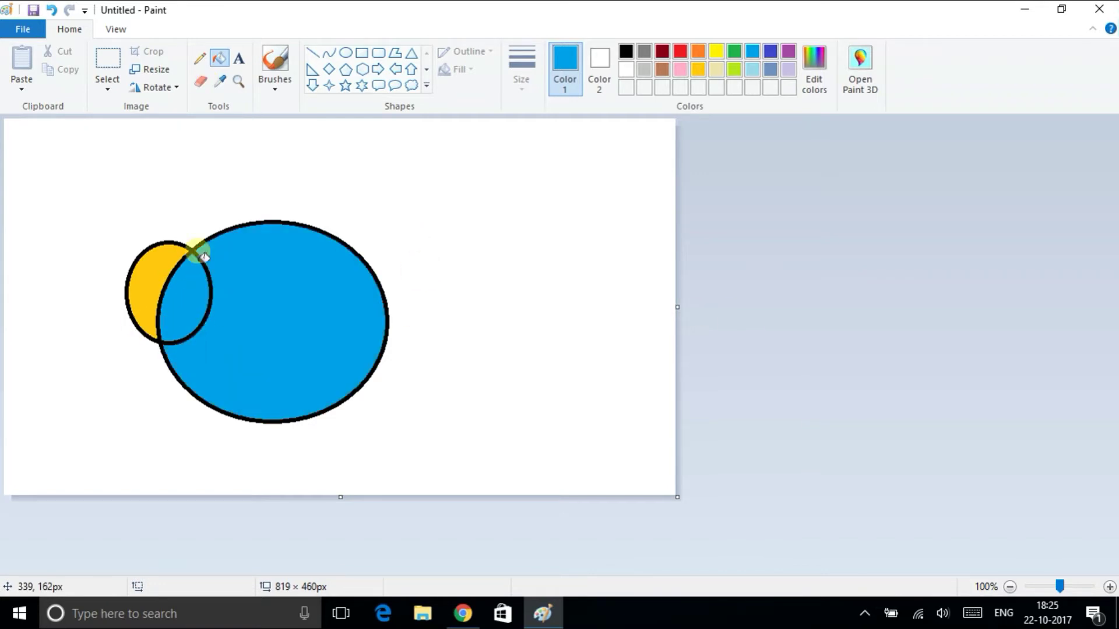
{"action": "left_click", "coordinate": [157, 275]}
- Erase the circles with an enlarged Eraser until the canvas is plain white
{"action": "left_click", "coordinate": [200, 82]}
{"action": "left_click_drag", "start_coordinate": [207, 239], "coordinate": [197, 400]}
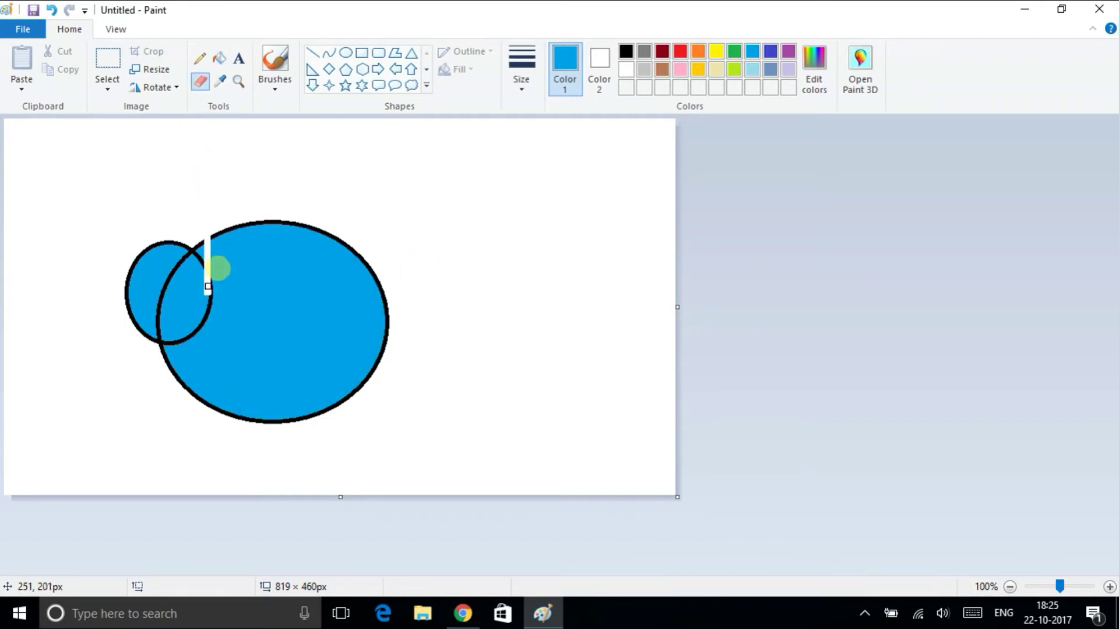
{"action": "mouse_move", "coordinate": [285, 454]}
{"action": "left_mouse_down"}
{"action": "mouse_move", "coordinate": [454, 313]}
{"action": "mouse_move", "coordinate": [315, 265]}
{"action": "left_mouse_up"}
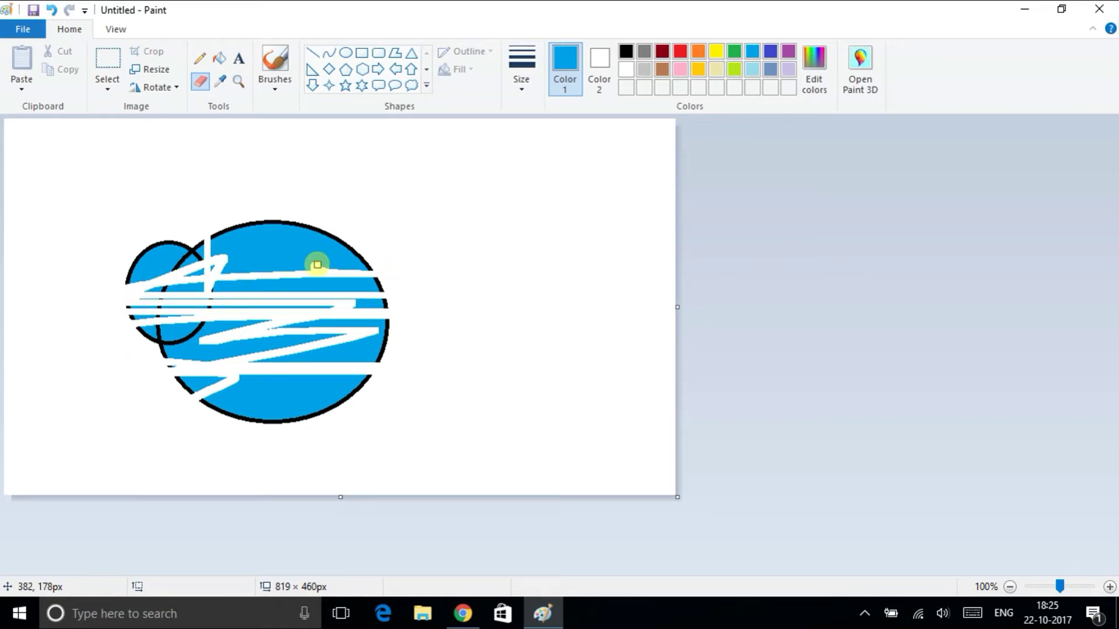
{"action": "key", "text": "ctrl+plus"}
{"action": "key", "text": "ctrl+plus"}
{"action": "key", "text": "ctrl+plus"}
{"action": "key", "text": "ctrl+plus"}
{"action": "key", "text": "ctrl+plus"}
{"action": "key", "text": "ctrl+plus"}
{"action": "key", "text": "ctrl+plus"}
{"action": "key", "text": "ctrl+plus"}
{"action": "key", "text": "ctrl+plus"}
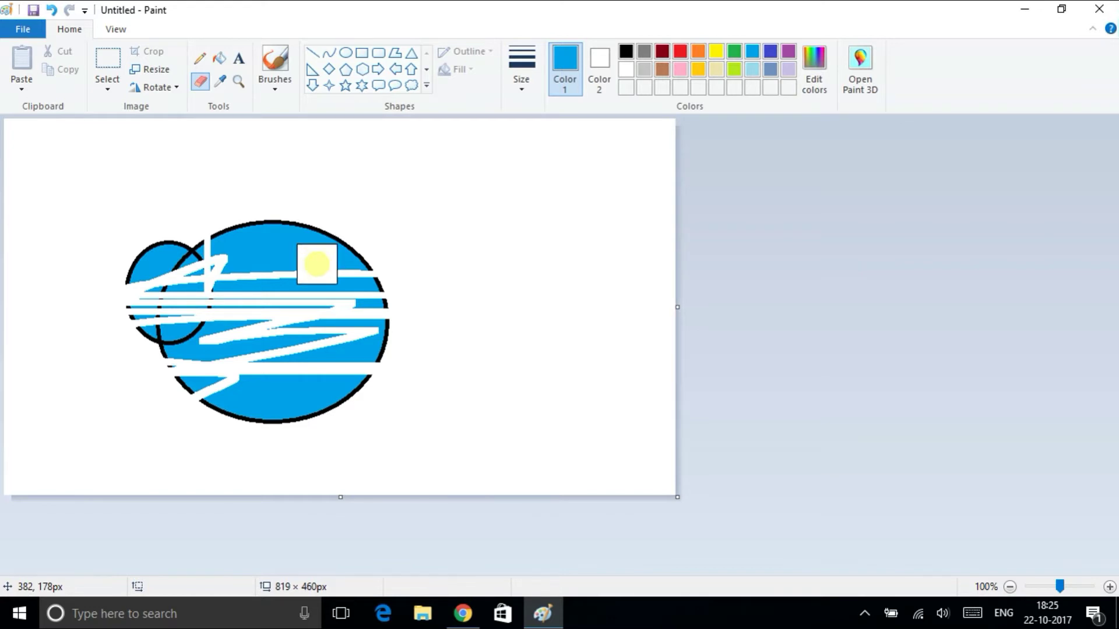
{"action": "mouse_move", "coordinate": [317, 264]}
{"action": "left_mouse_down"}
{"action": "mouse_move", "coordinate": [338, 252]}
{"action": "mouse_move", "coordinate": [308, 199]}
{"action": "mouse_move", "coordinate": [137, 285]}
{"action": "mouse_move", "coordinate": [352, 337]}
{"action": "mouse_move", "coordinate": [237, 430]}
{"action": "mouse_move", "coordinate": [330, 299]}
{"action": "mouse_move", "coordinate": [260, 297]}
{"action": "mouse_move", "coordinate": [596, 233]}
{"action": "left_mouse_up"}
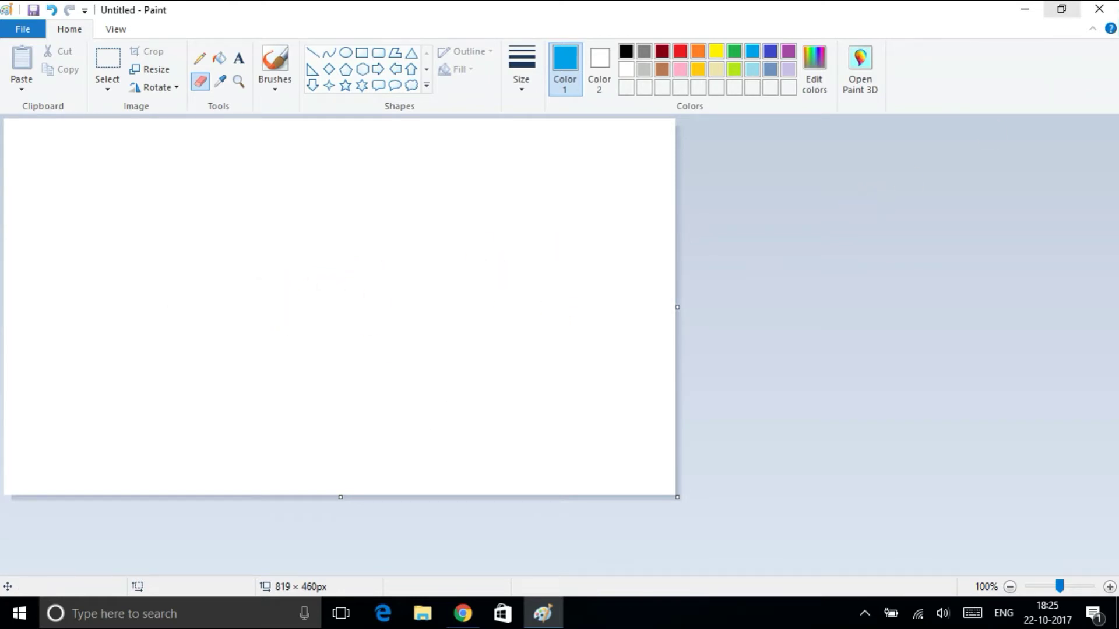
- Minimize Paint and launch Paint 3D from a Start search for 'paint'
{"action": "left_click", "coordinate": [1024, 8]}
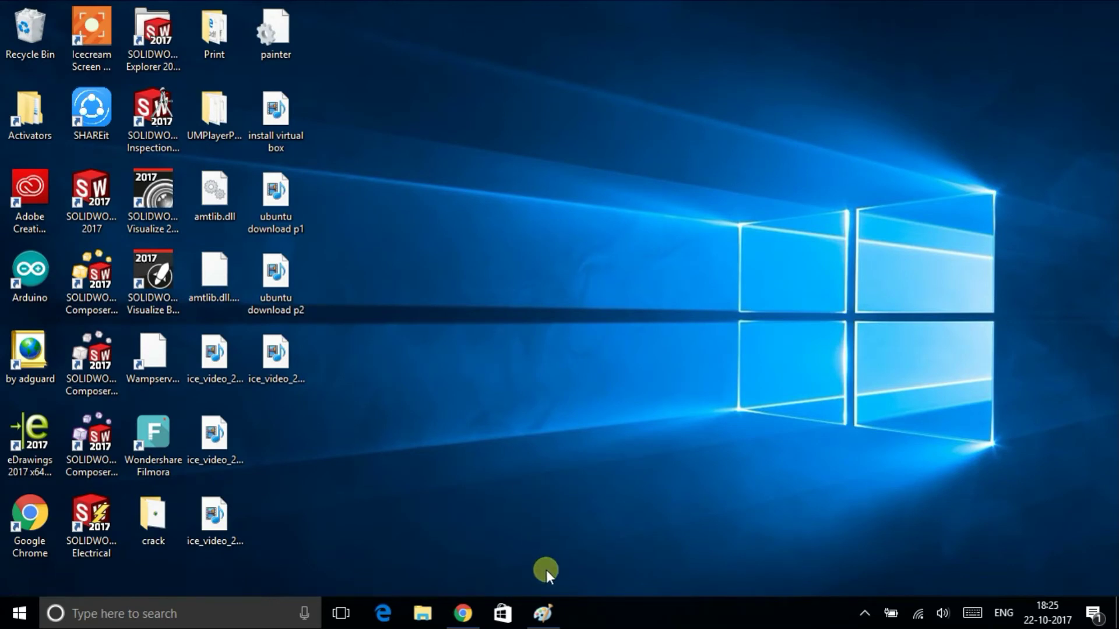
{"action": "key", "text": "super"}
{"action": "type", "text": "paint"}
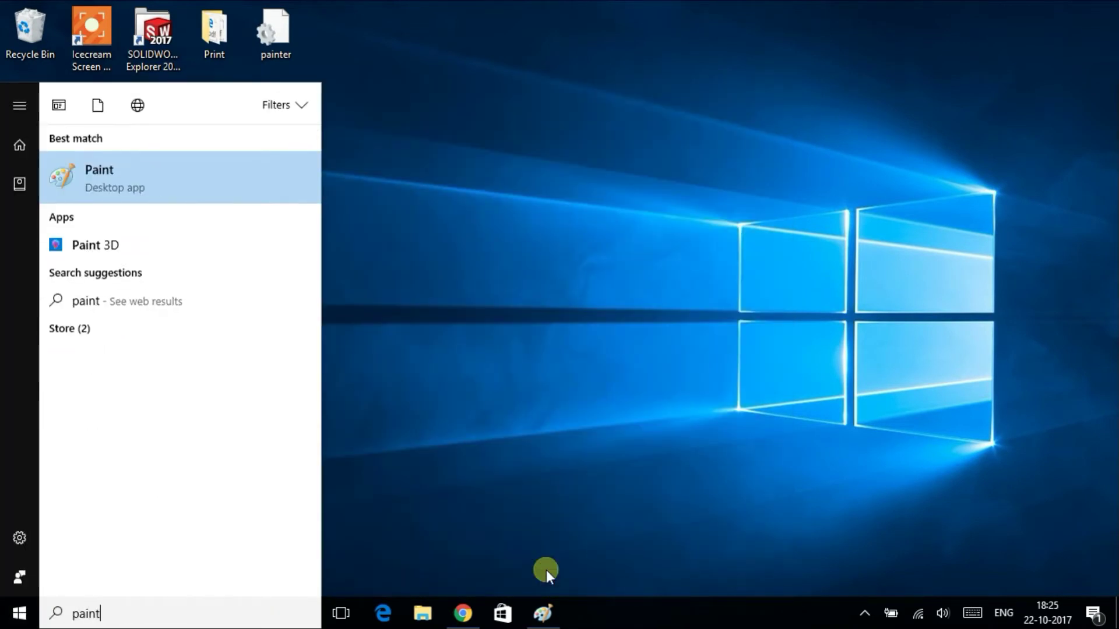
{"action": "left_click", "coordinate": [73, 248]}
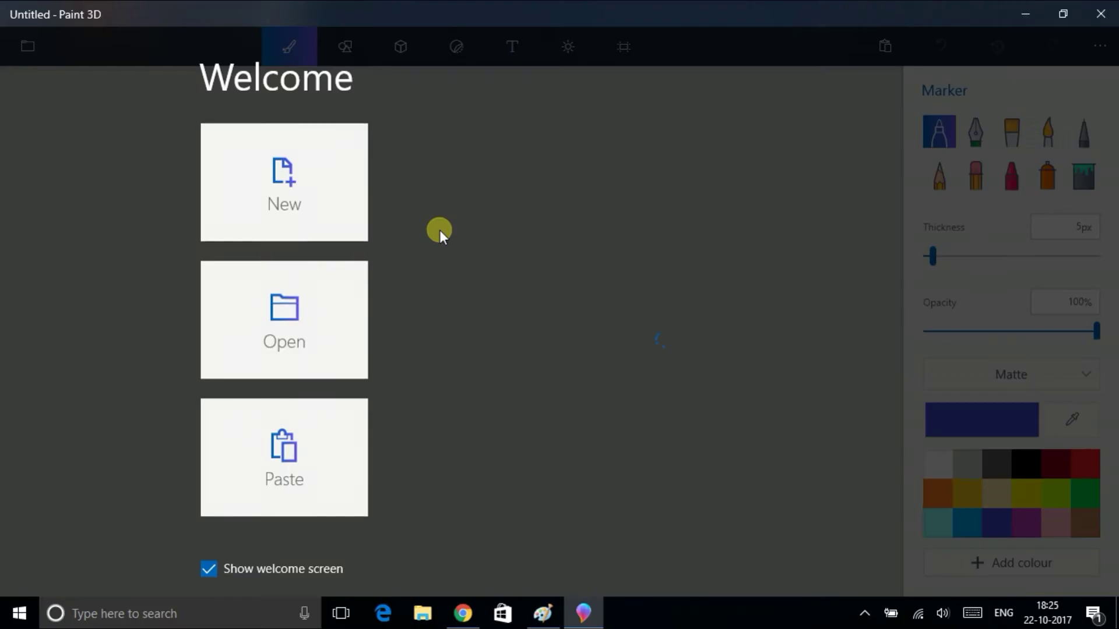
{"action": "left_click", "coordinate": [286, 201]}
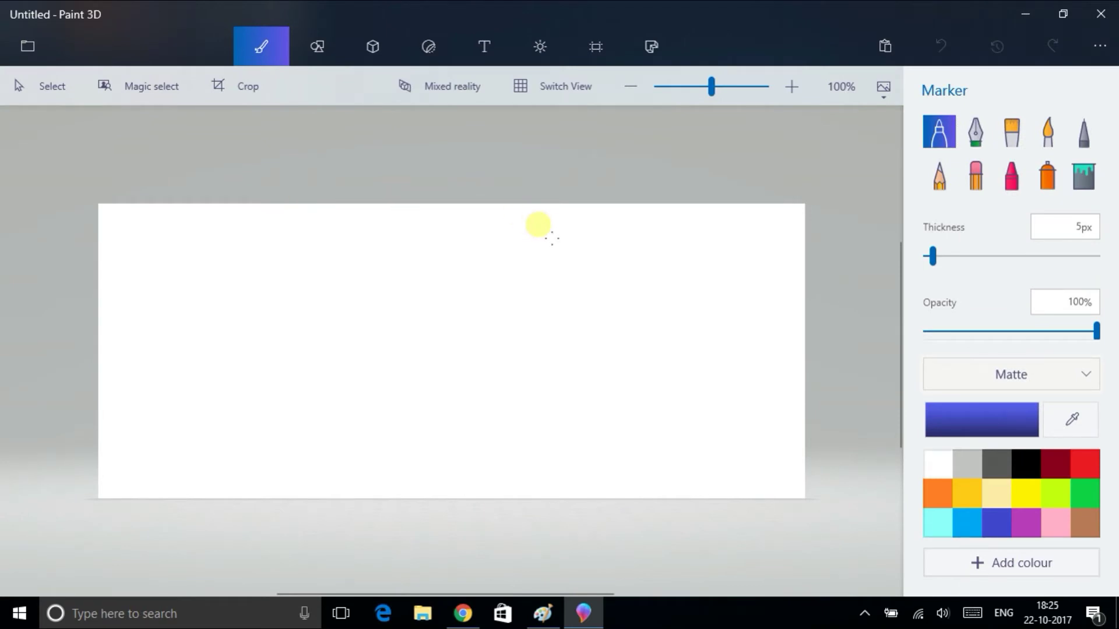
{"action": "mouse_move", "coordinate": [501, 147]}
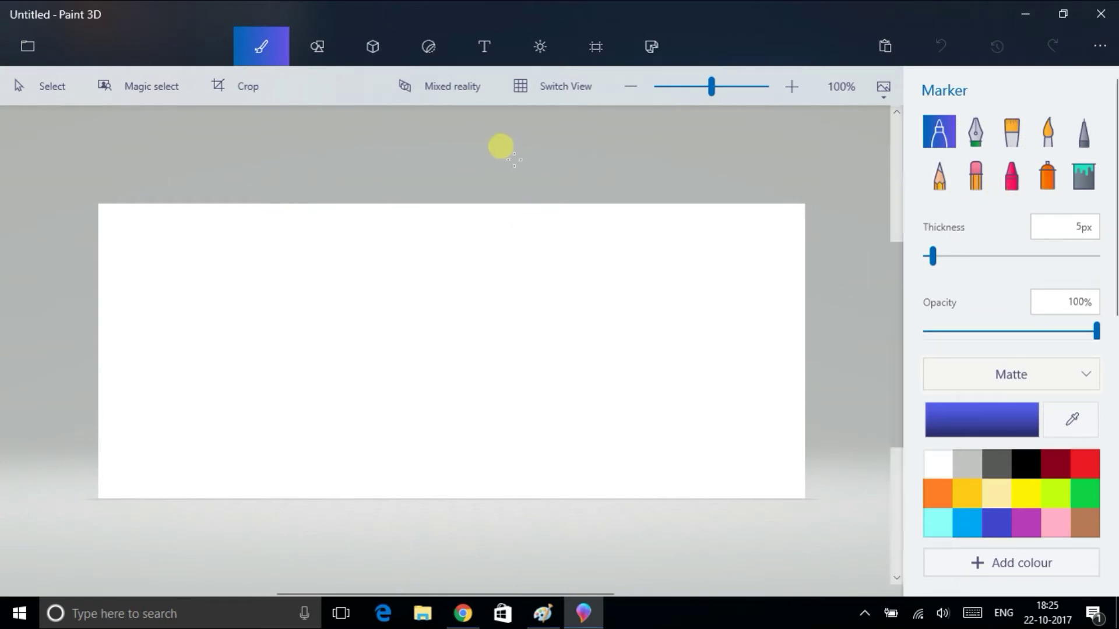
{"action": "left_click", "coordinate": [261, 49]}
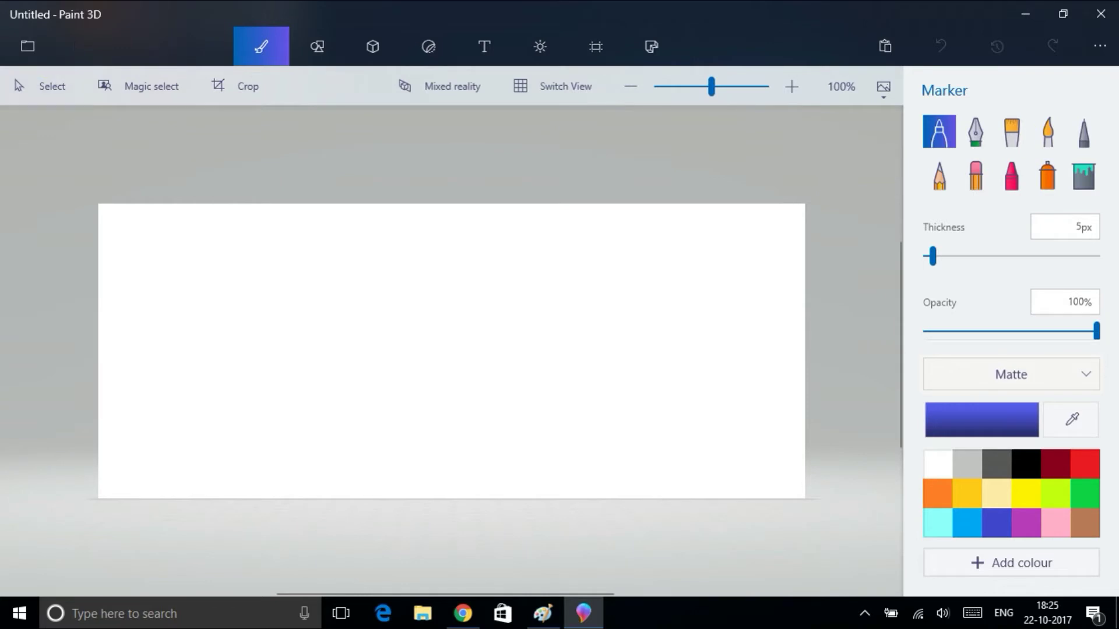
{"action": "left_click", "coordinate": [20, 88]}
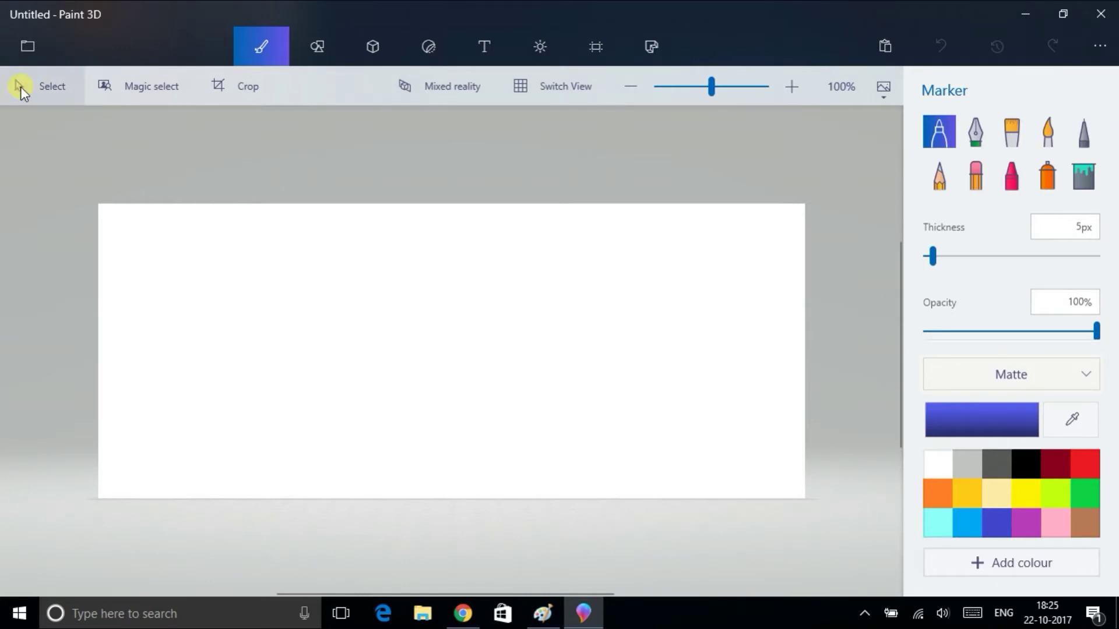
{"action": "left_click", "coordinate": [123, 83]}
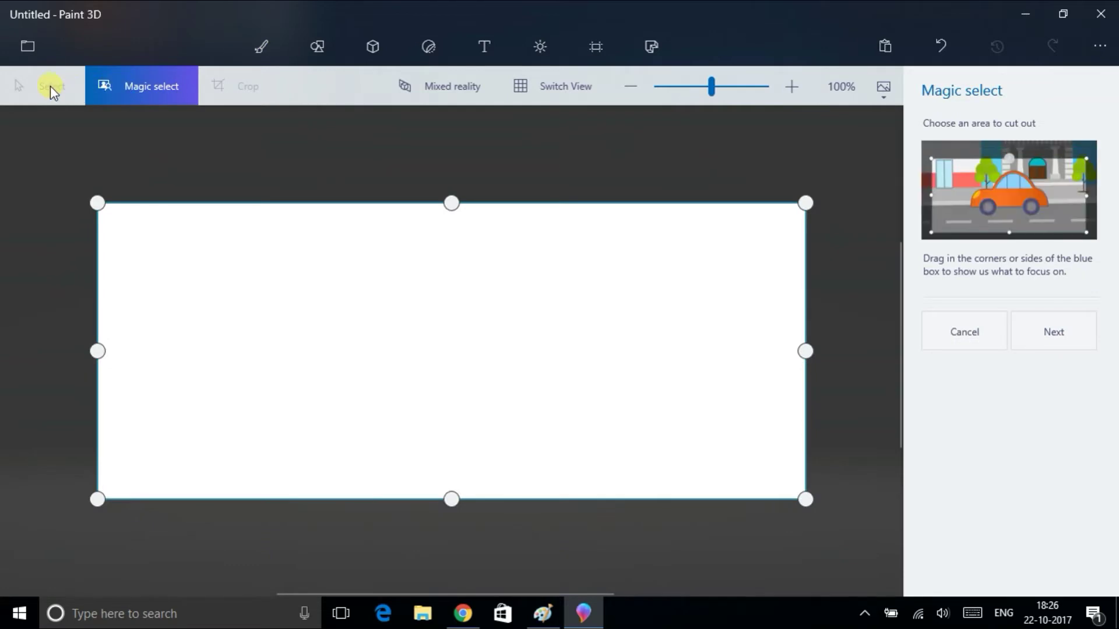
{"action": "left_click", "coordinate": [962, 329]}
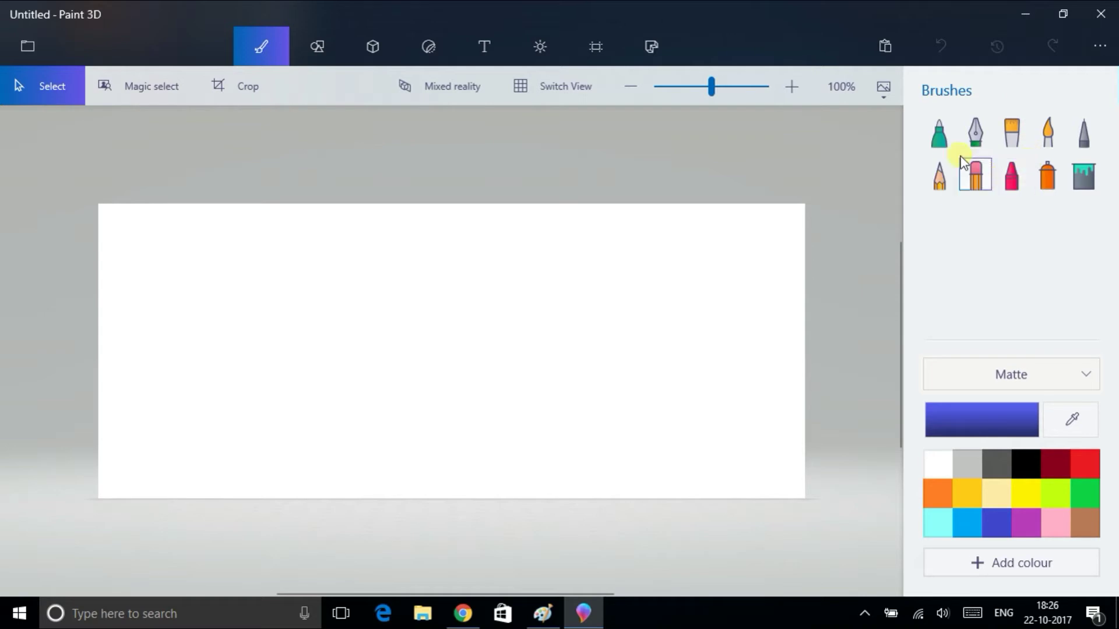
{"action": "left_click", "coordinate": [948, 135]}
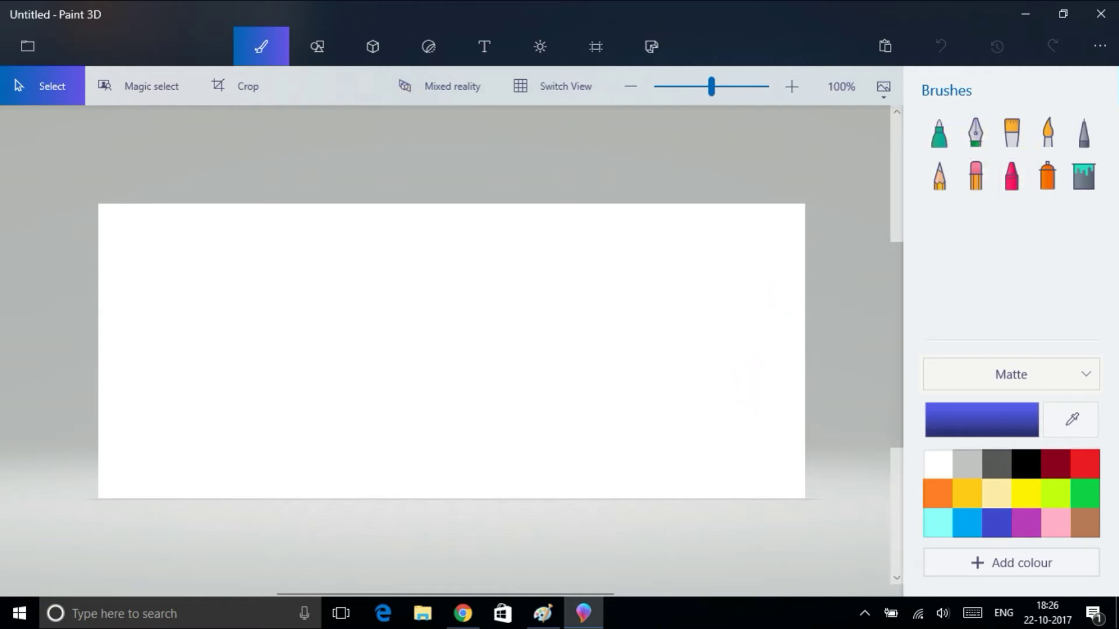
- Snap Paint 3D to the right half and bring classic Paint full screen with its Brushes list
{"action": "double_click", "coordinate": [618, 12]}
{"action": "left_click_drag", "start_coordinate": [617, 26], "coordinate": [1115, 179]}
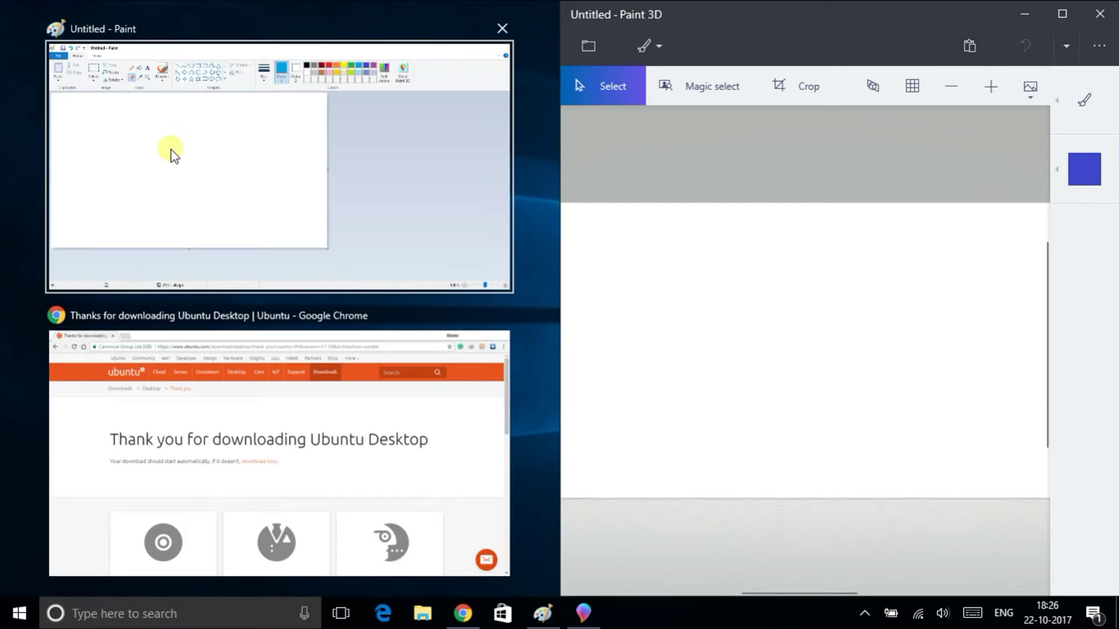
{"action": "left_click", "coordinate": [174, 154]}
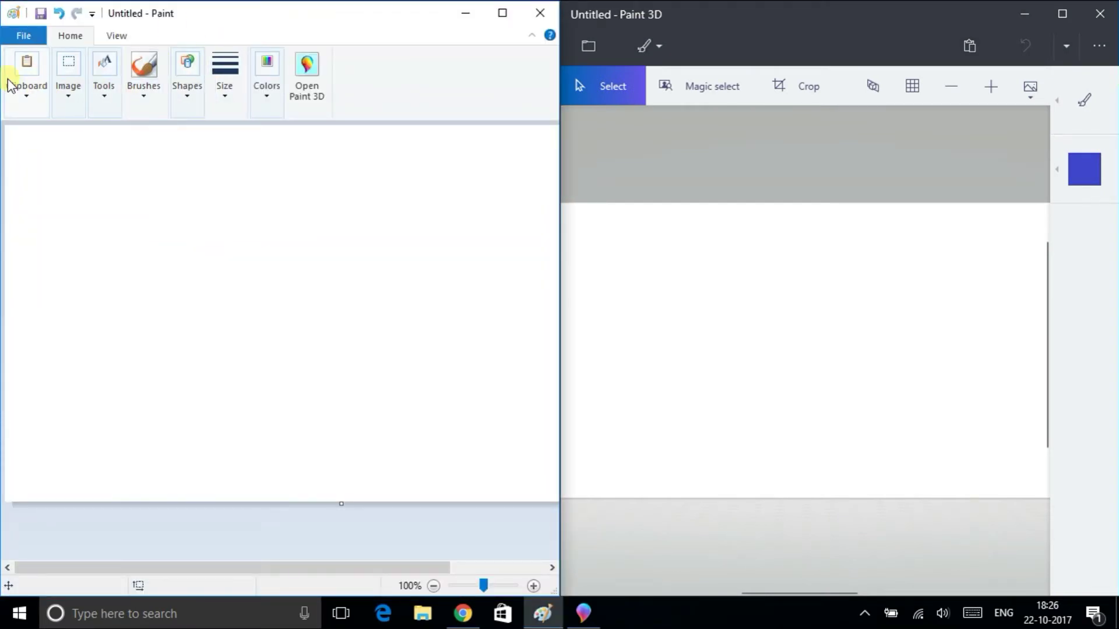
{"action": "left_click", "coordinate": [153, 88]}
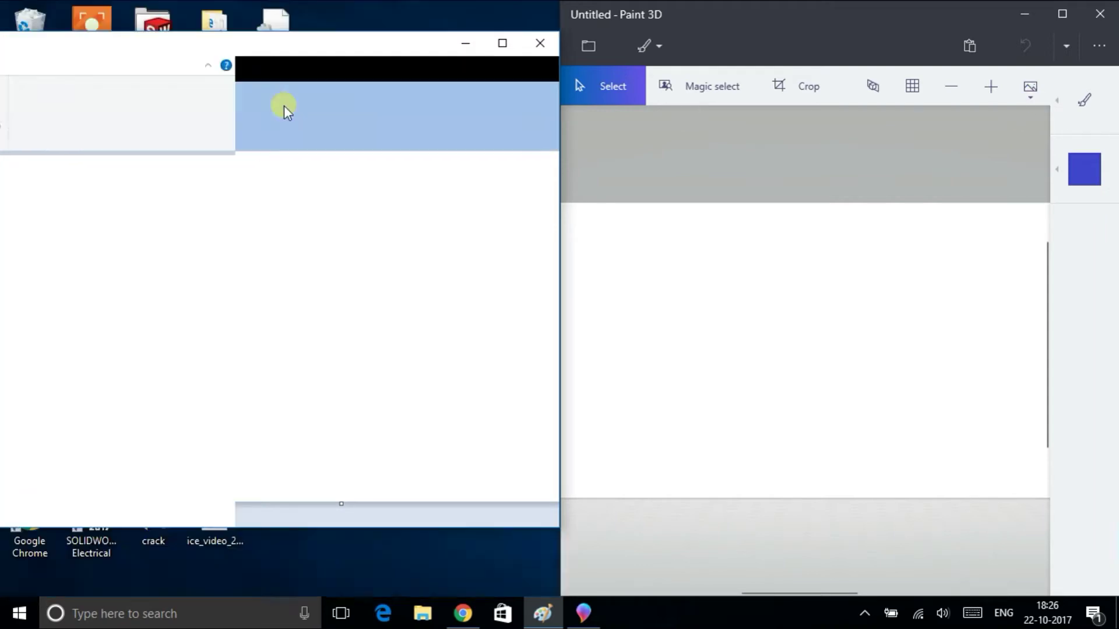
{"action": "left_click_drag", "start_coordinate": [285, 20], "coordinate": [283, 243]}
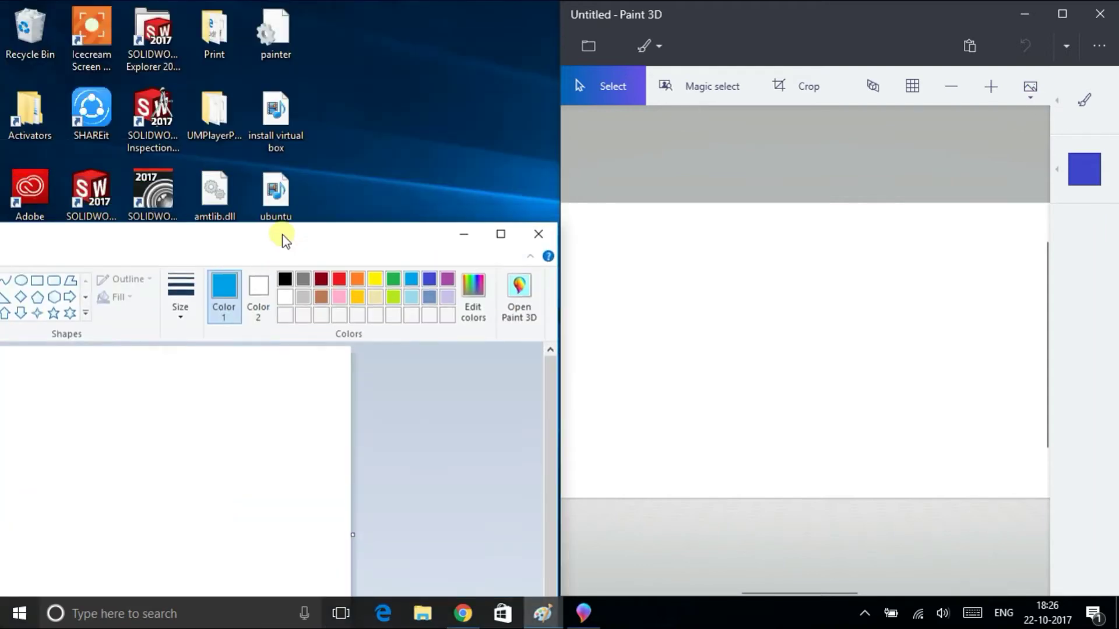
{"action": "left_click", "coordinate": [501, 236]}
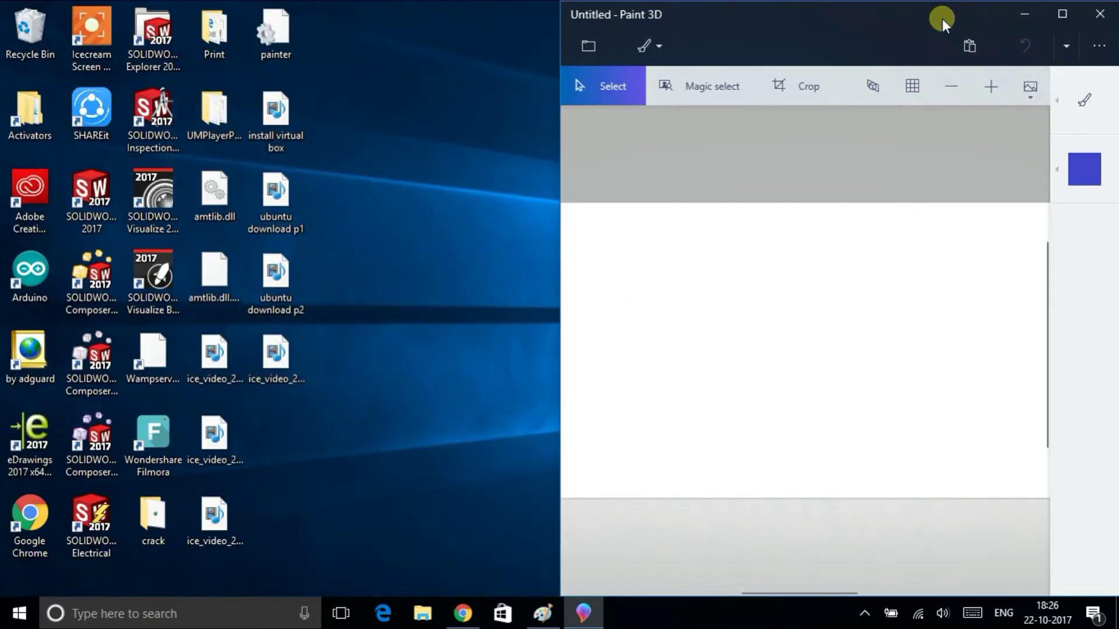
- Maximize Paint 3D, try a blue Oil brush stroke, then clear it away
{"action": "double_click", "coordinate": [942, 19]}
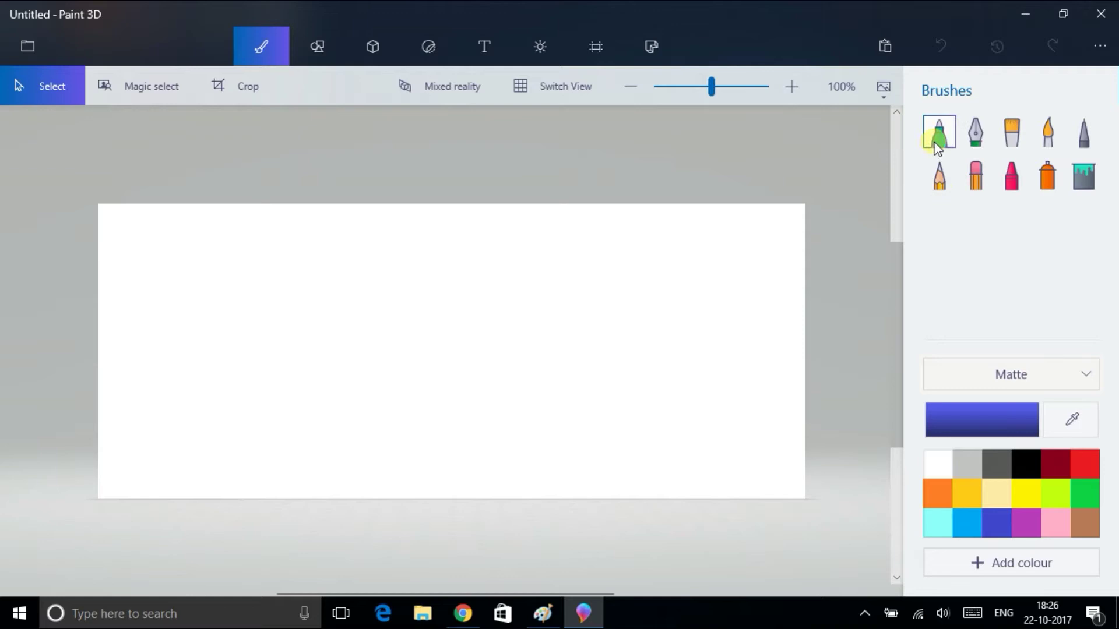
{"action": "left_click", "coordinate": [993, 130]}
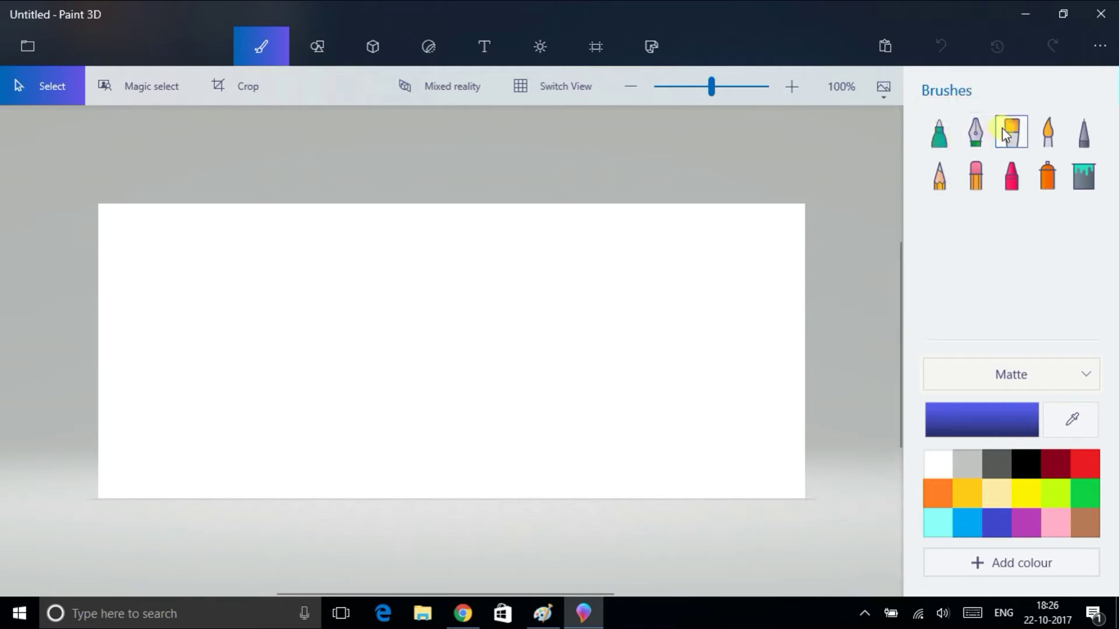
{"action": "left_click", "coordinate": [1001, 127]}
{"action": "mouse_move", "coordinate": [345, 294]}
{"action": "left_mouse_down"}
{"action": "mouse_move", "coordinate": [386, 315]}
{"action": "mouse_move", "coordinate": [367, 382]}
{"action": "left_mouse_up"}
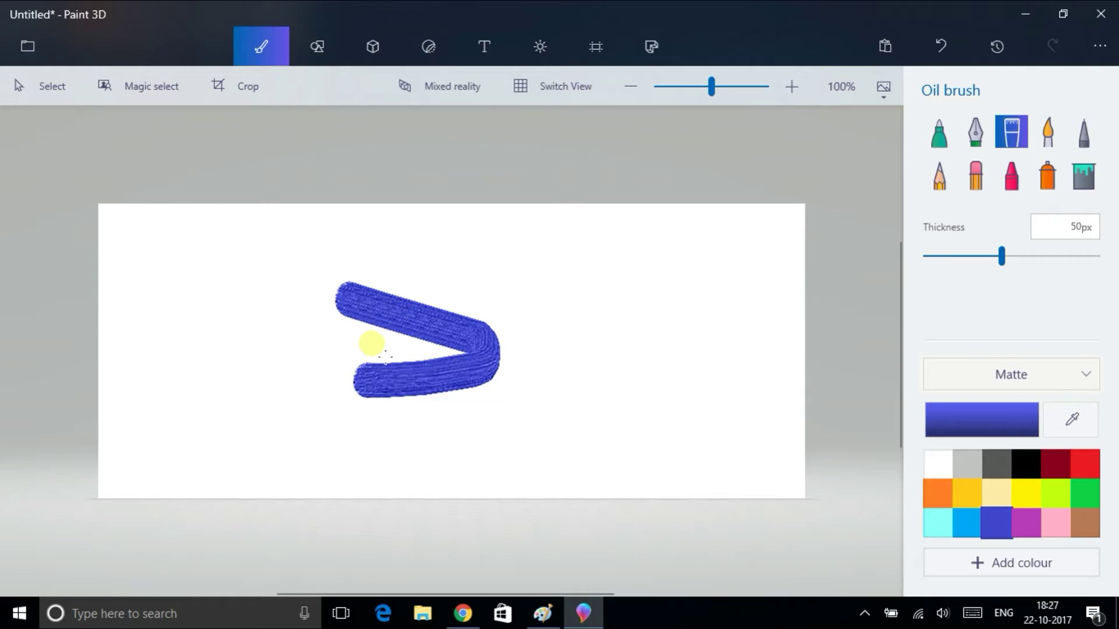
{"action": "key", "text": "ctrl+a"}
{"action": "key", "text": "Delete"}
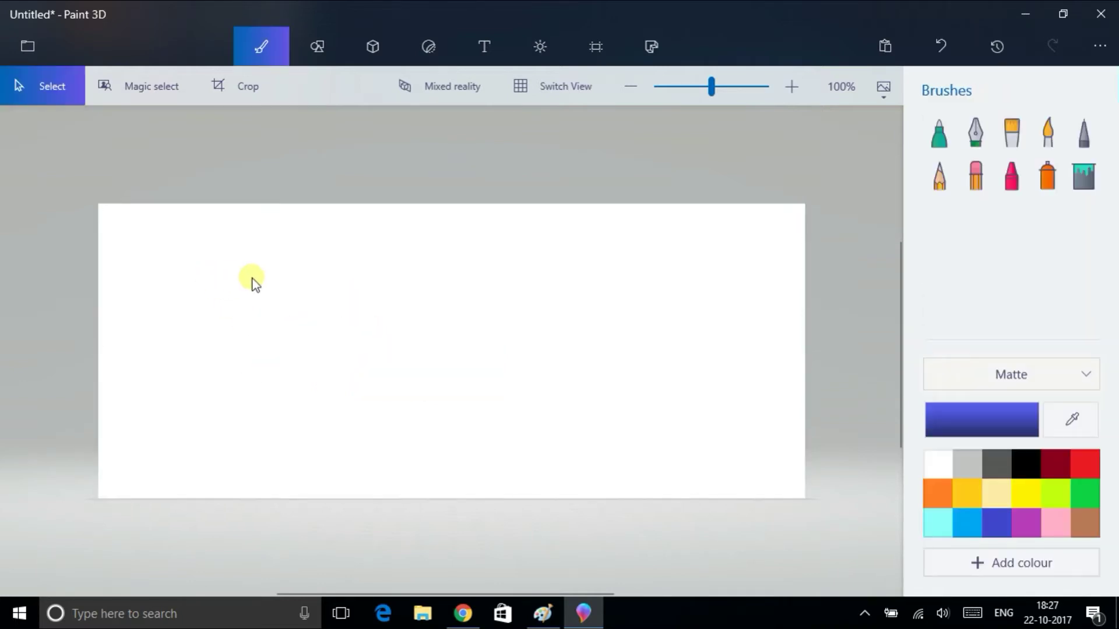
- Paint blue oil-brush letters G and A with a dot between and one after
{"action": "left_click", "coordinate": [1010, 131]}
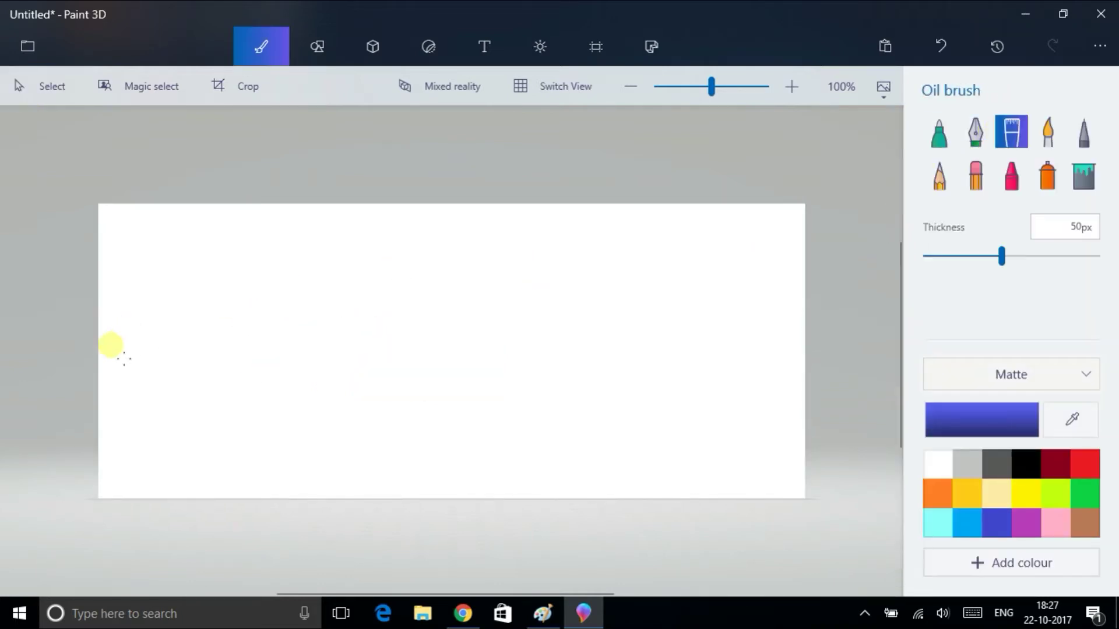
{"action": "left_click_drag", "start_coordinate": [294, 285], "coordinate": [263, 407]}
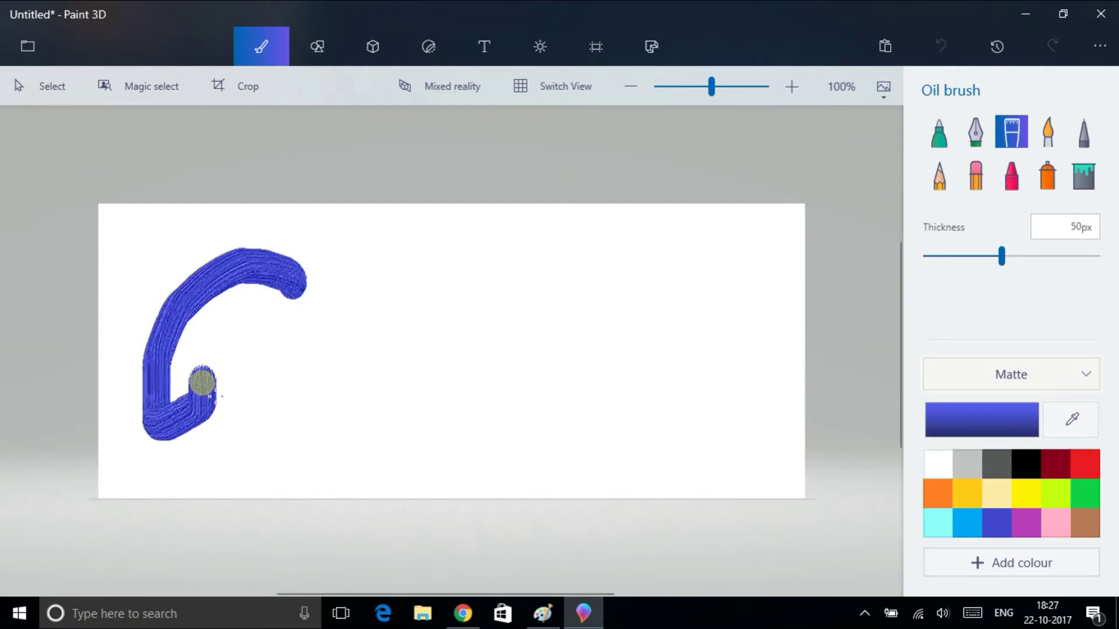
{"action": "left_click_drag", "start_coordinate": [255, 449], "coordinate": [257, 458]}
{"action": "left_click", "coordinate": [366, 379]}
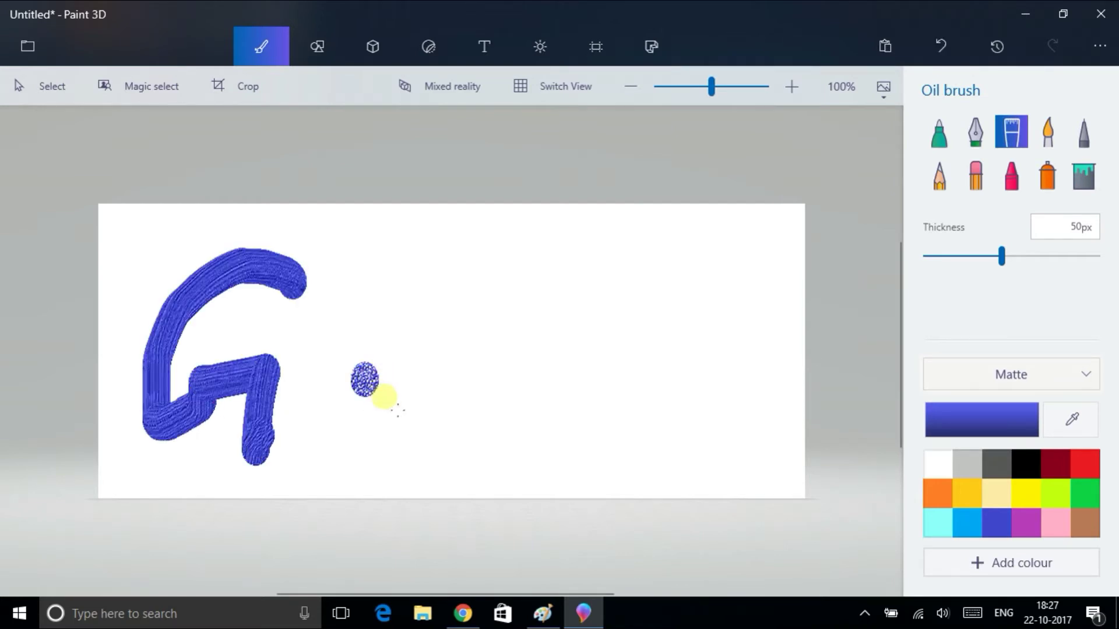
{"action": "left_click_drag", "start_coordinate": [466, 440], "coordinate": [562, 415]}
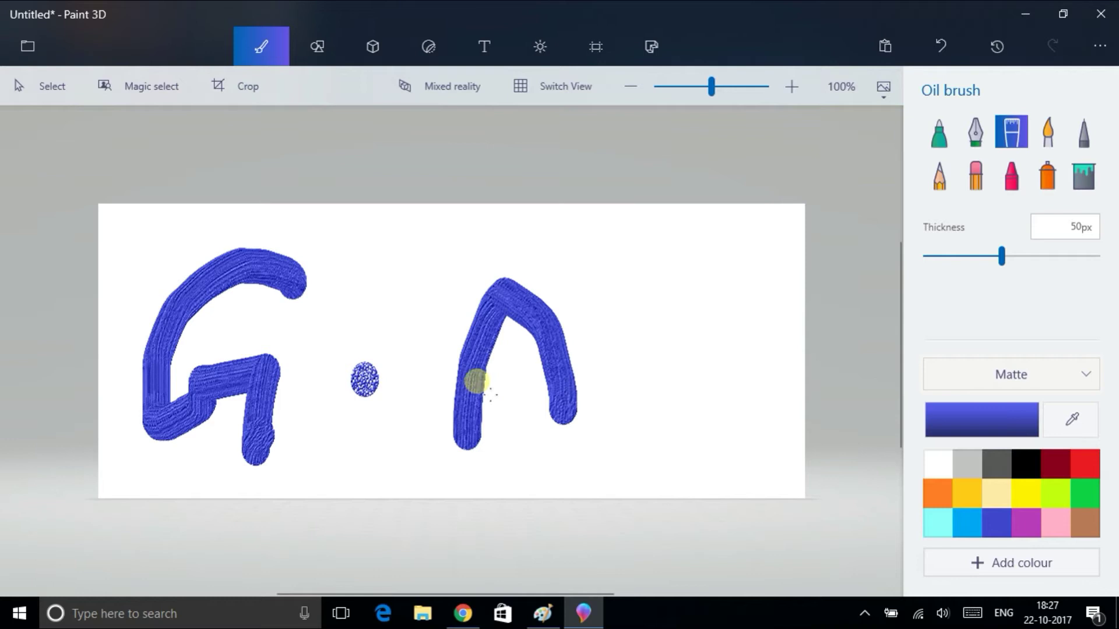
{"action": "left_click_drag", "start_coordinate": [477, 382], "coordinate": [526, 365]}
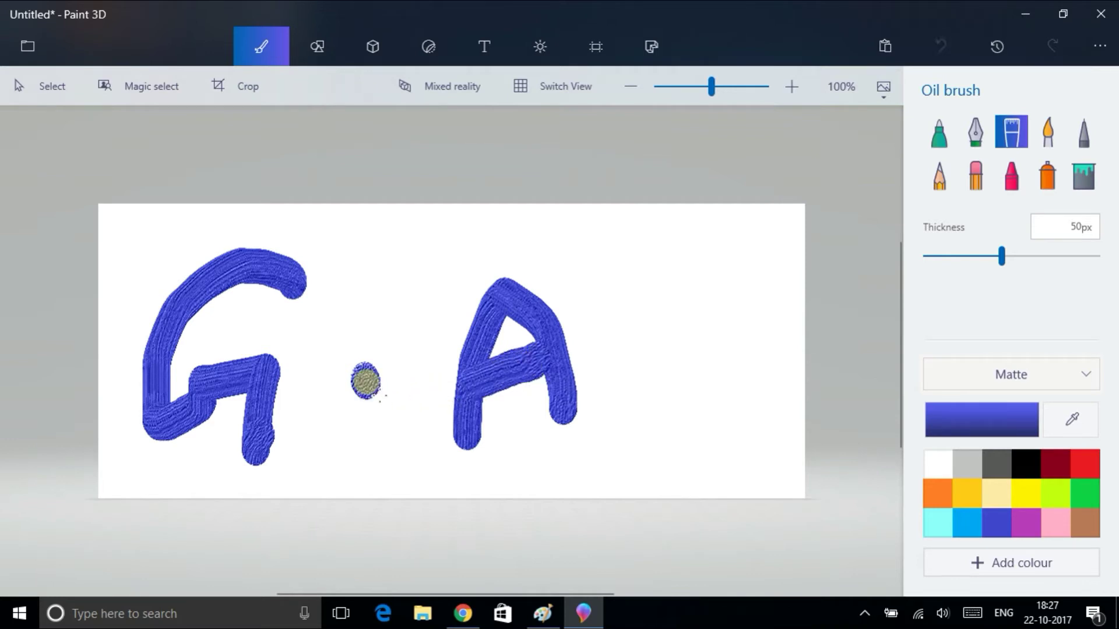
{"action": "left_click", "coordinate": [365, 381]}
{"action": "left_click", "coordinate": [677, 356]}
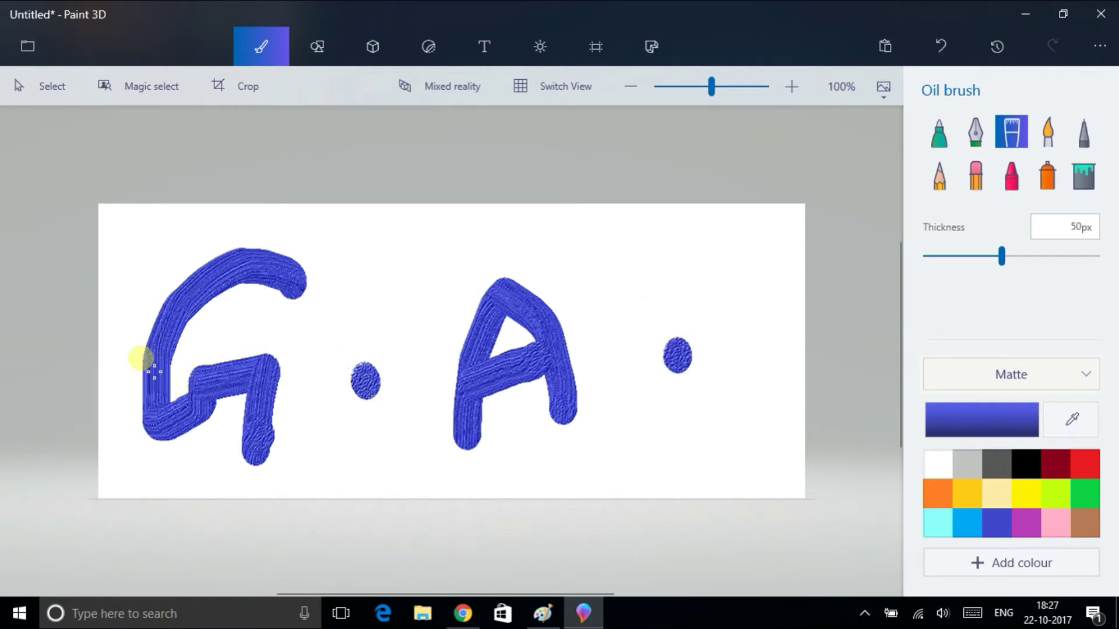
- Clear the oil-brush lettering, open the 2D shapes collection, and dismiss the tip
{"action": "key", "text": "ctrl+a"}
{"action": "key", "text": "Delete"}
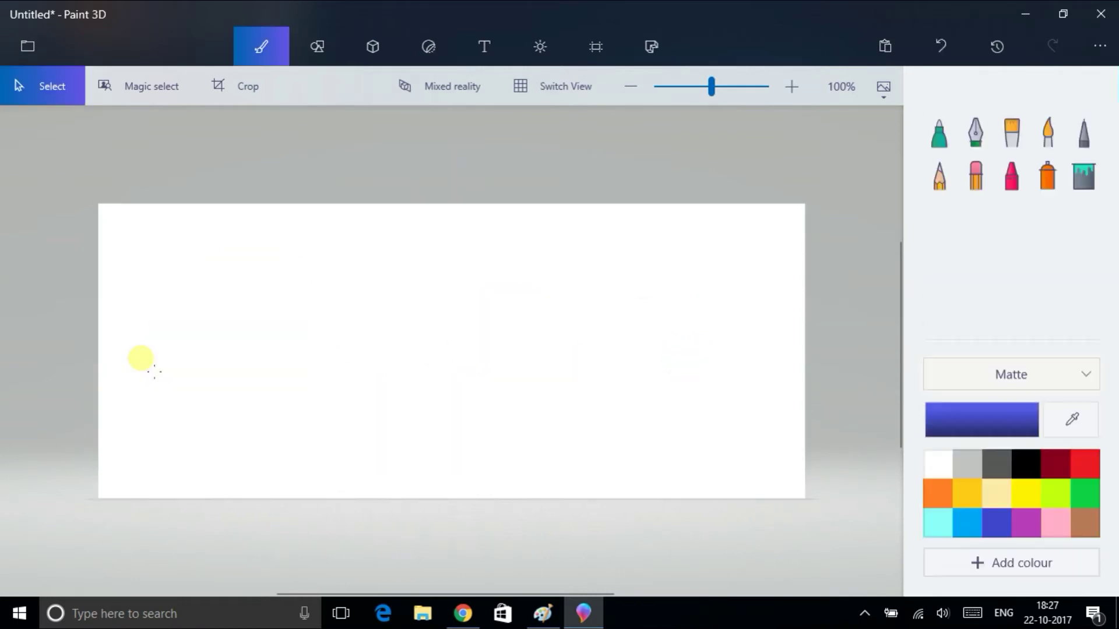
{"action": "left_click", "coordinate": [383, 42]}
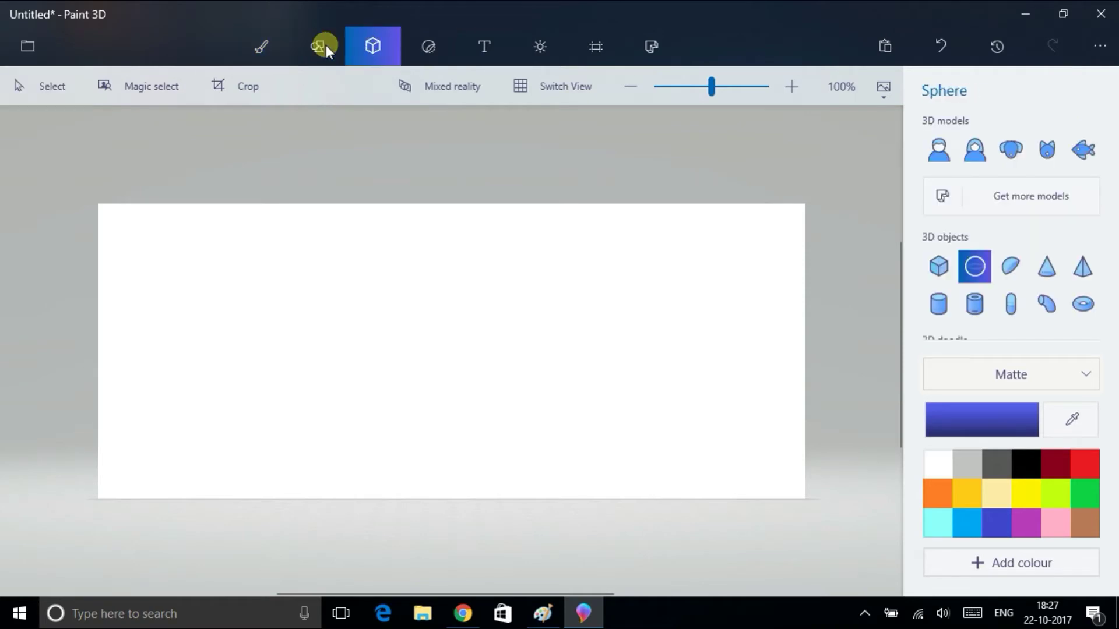
{"action": "left_click", "coordinate": [321, 46]}
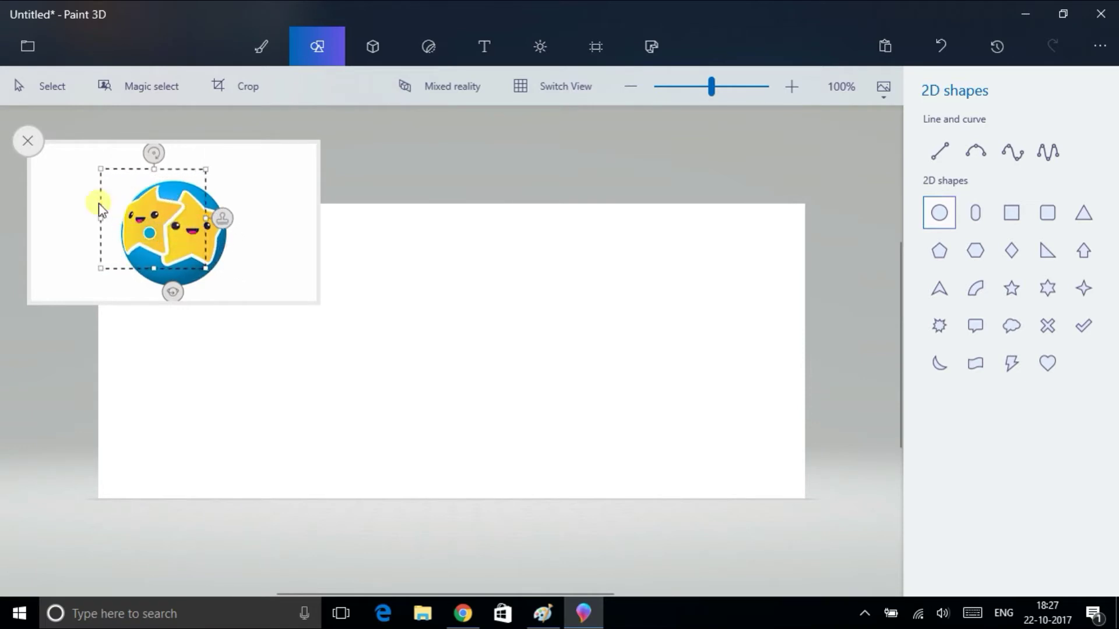
{"action": "left_click", "coordinate": [27, 142]}
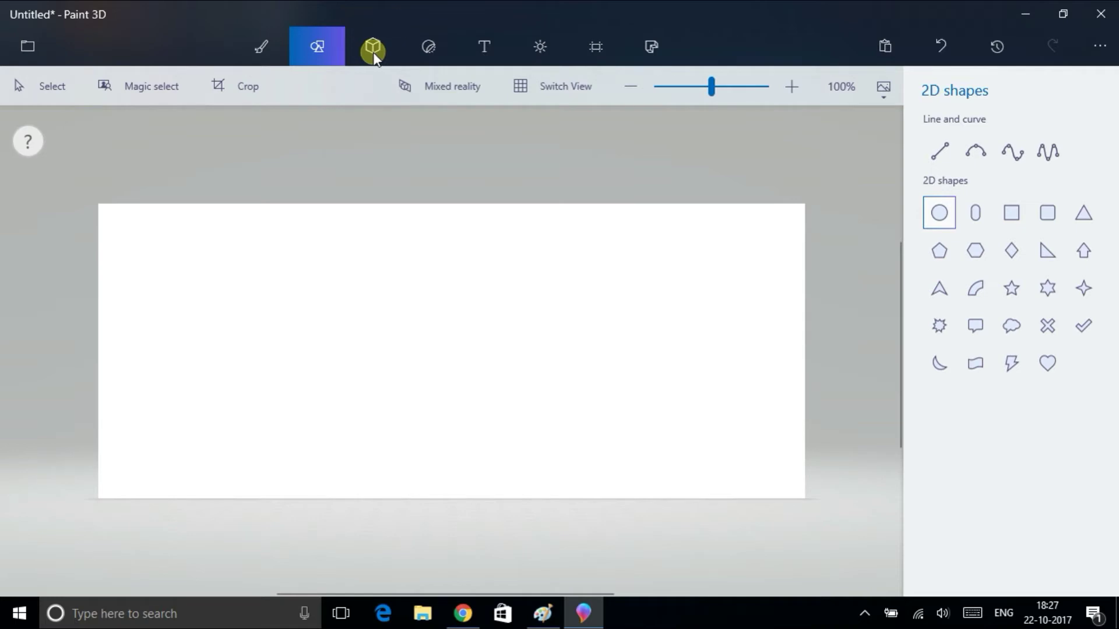
- Place the 3D Man model on the left side of the canvas
{"action": "left_click", "coordinate": [373, 49]}
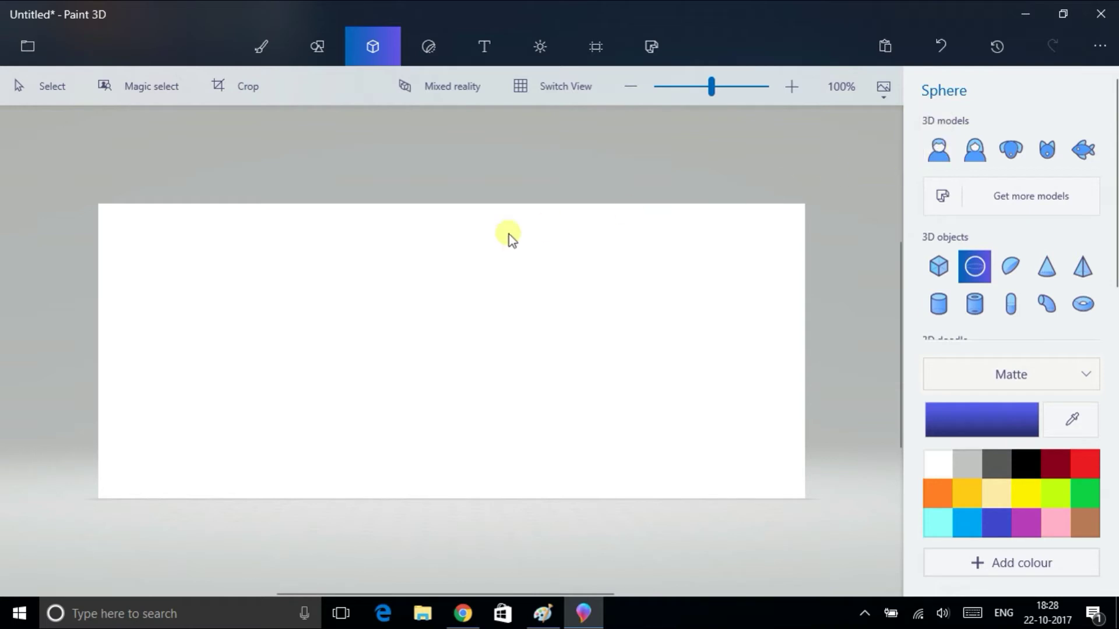
{"action": "left_click", "coordinate": [939, 151]}
{"action": "left_click_drag", "start_coordinate": [249, 257], "coordinate": [398, 475]}
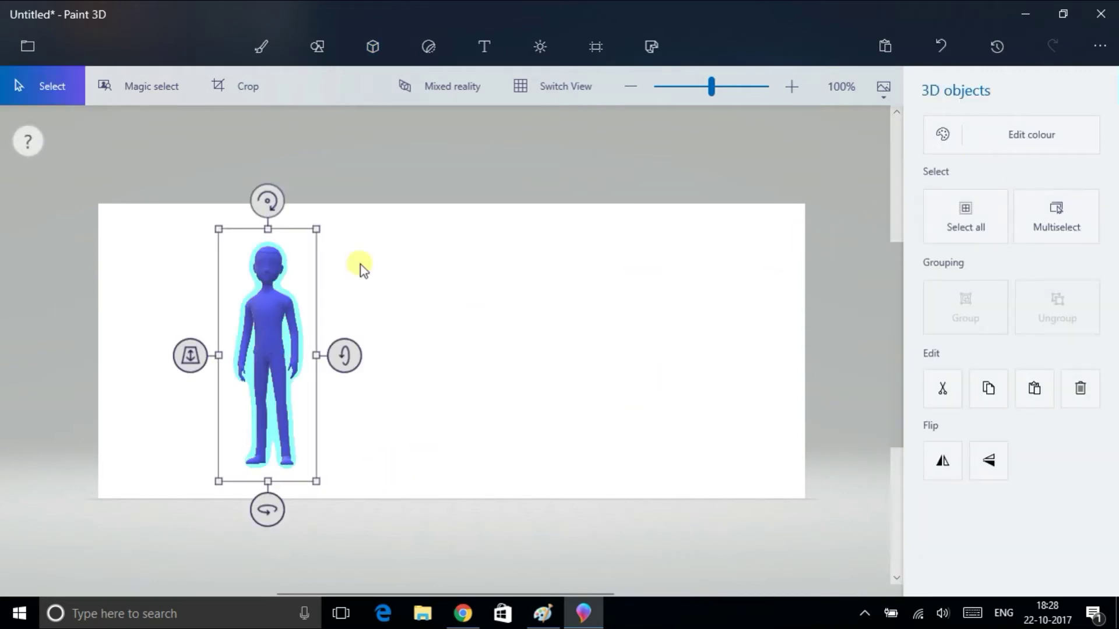
- Place the 3D Woman model right of the man and nudge her up
{"action": "left_click", "coordinate": [367, 50]}
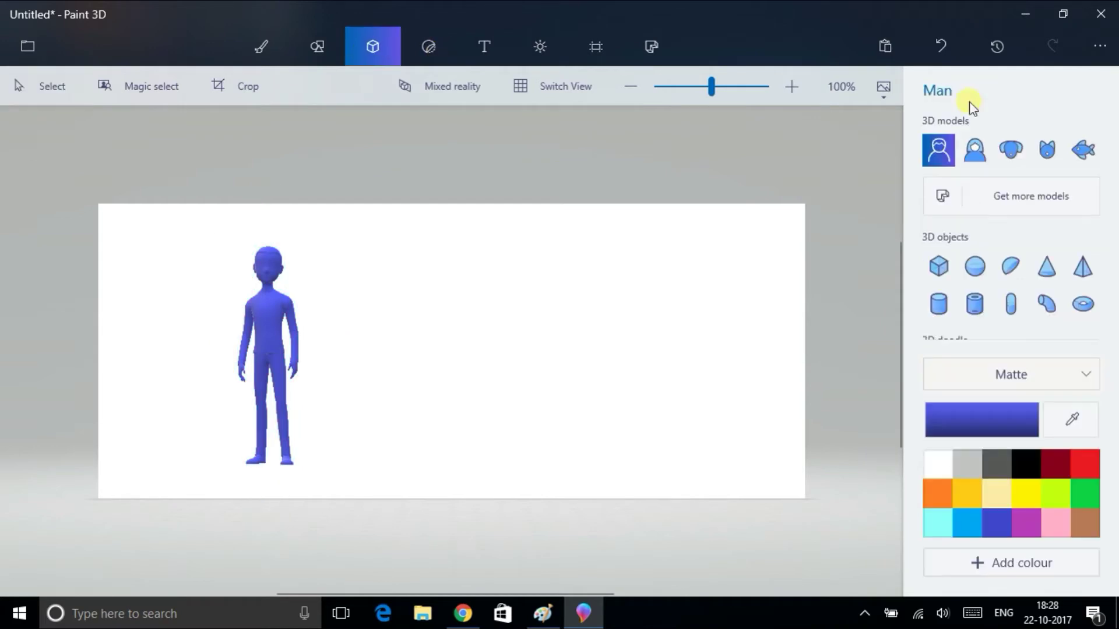
{"action": "left_click", "coordinate": [968, 150]}
{"action": "mouse_move", "coordinate": [487, 274]}
{"action": "left_mouse_down"}
{"action": "mouse_move", "coordinate": [618, 462]}
{"action": "mouse_move", "coordinate": [657, 540]}
{"action": "left_mouse_up"}
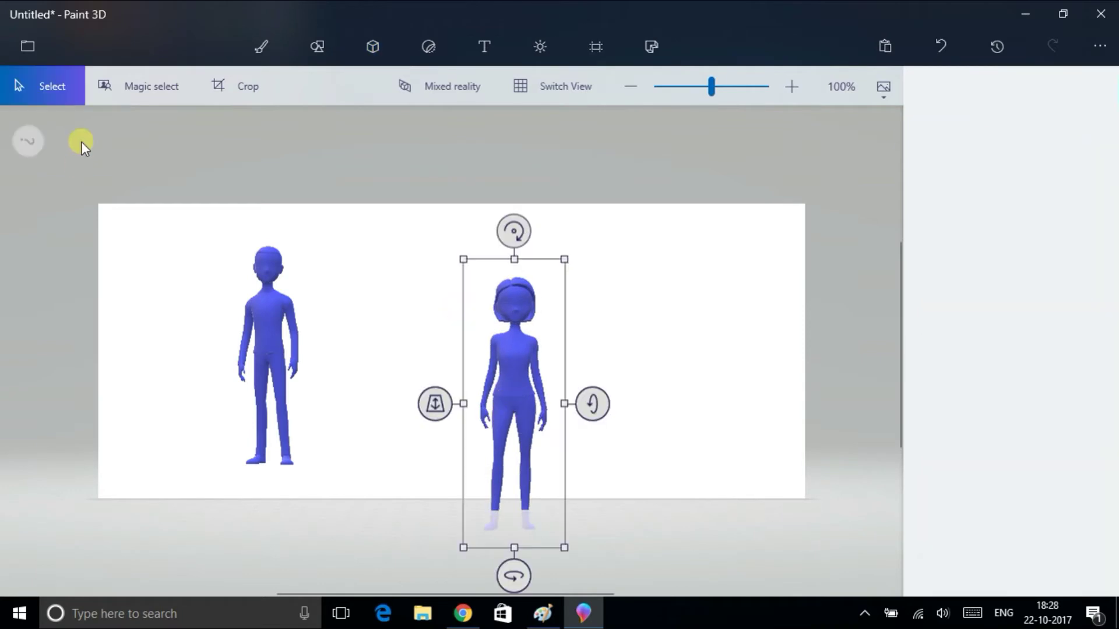
{"action": "mouse_move", "coordinate": [519, 375]}
{"action": "left_mouse_down"}
{"action": "mouse_move", "coordinate": [537, 342]}
{"action": "mouse_move", "coordinate": [619, 337]}
{"action": "left_mouse_up"}
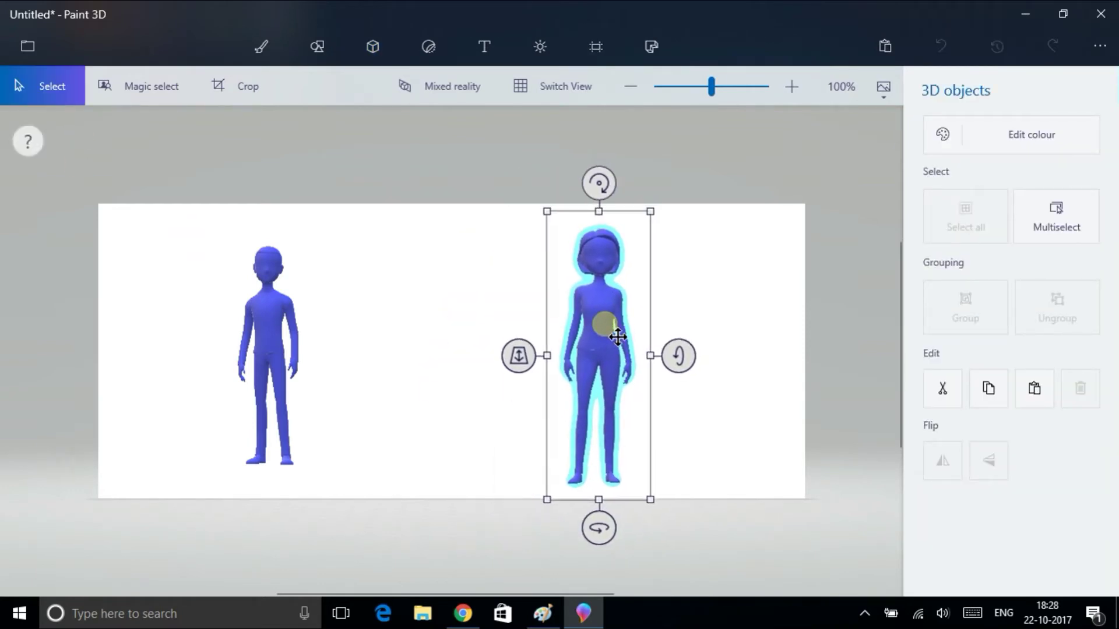
- Clear the stray selection around the man's torso and return to 3D shapes
{"action": "left_click_drag", "start_coordinate": [249, 305], "coordinate": [301, 358]}
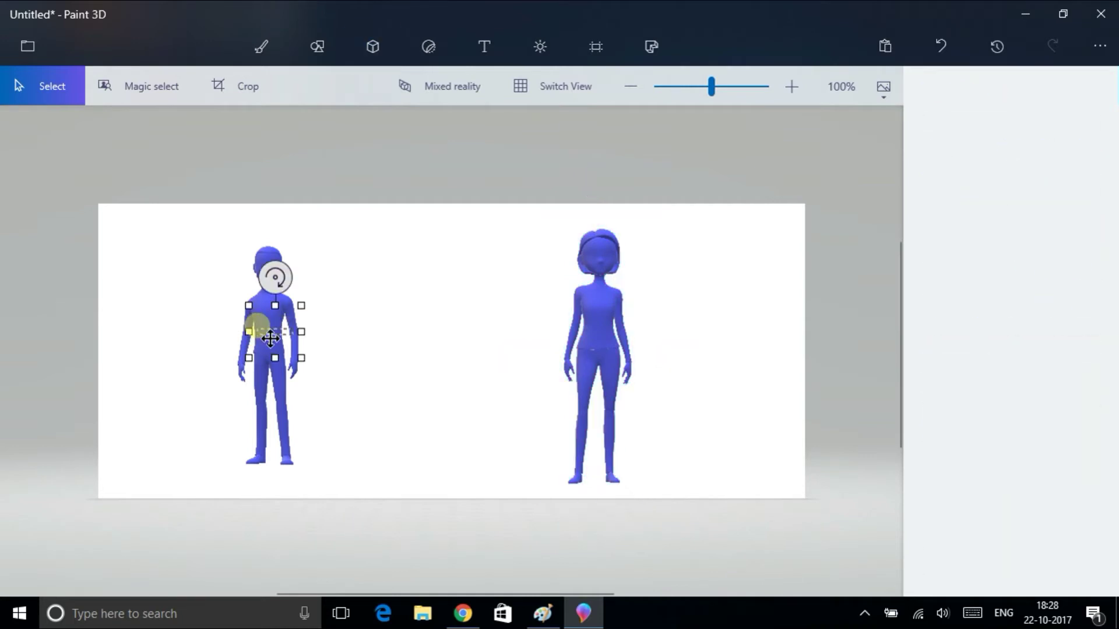
{"action": "left_click", "coordinate": [263, 382]}
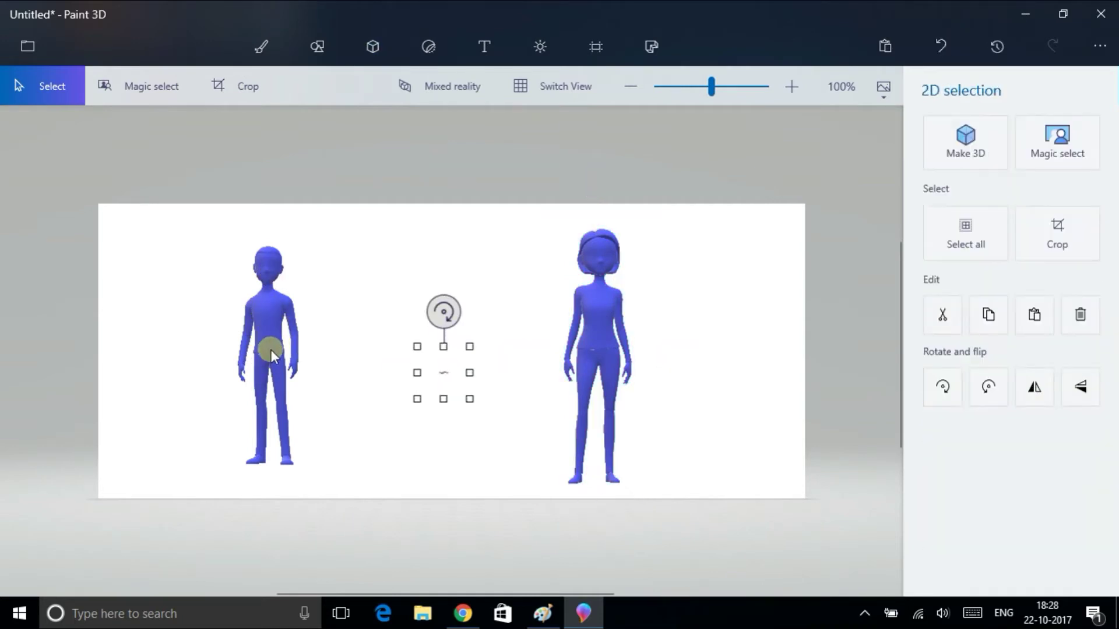
{"action": "left_click", "coordinate": [293, 355]}
{"action": "left_click", "coordinate": [368, 357]}
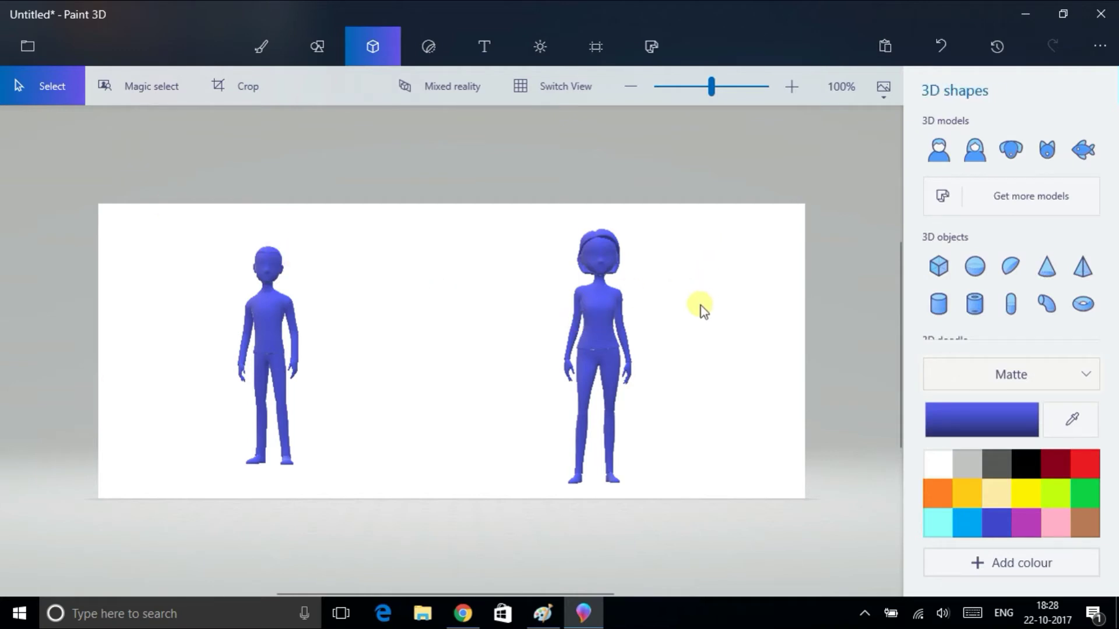
- Rotate the woman figure into a side view and adjust her depth
{"action": "left_click", "coordinate": [586, 320]}
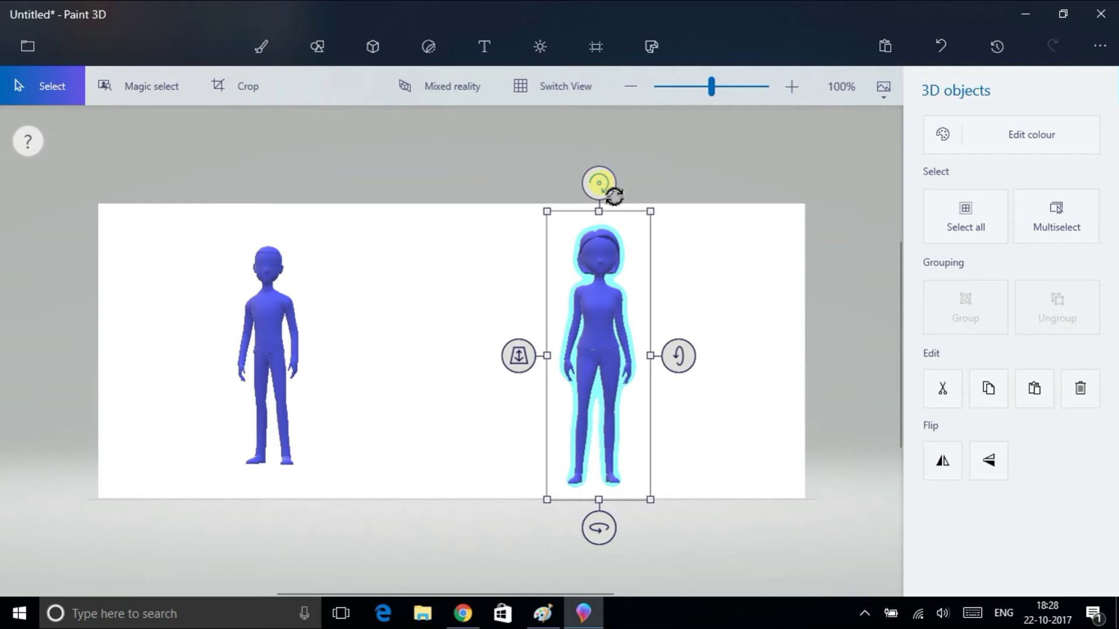
{"action": "mouse_move", "coordinate": [599, 184]}
{"action": "left_mouse_down"}
{"action": "mouse_move", "coordinate": [467, 429]}
{"action": "mouse_move", "coordinate": [617, 213]}
{"action": "left_mouse_up"}
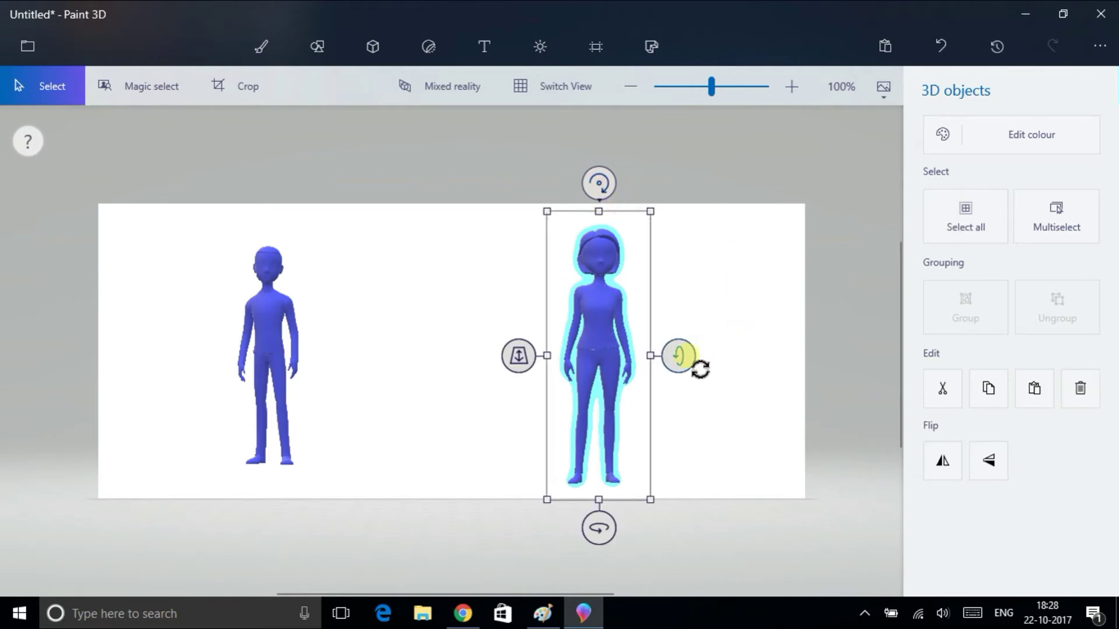
{"action": "mouse_move", "coordinate": [694, 370]}
{"action": "left_mouse_down"}
{"action": "mouse_move", "coordinate": [690, 543]}
{"action": "mouse_move", "coordinate": [692, 416]}
{"action": "mouse_move", "coordinate": [695, 472]}
{"action": "left_mouse_up"}
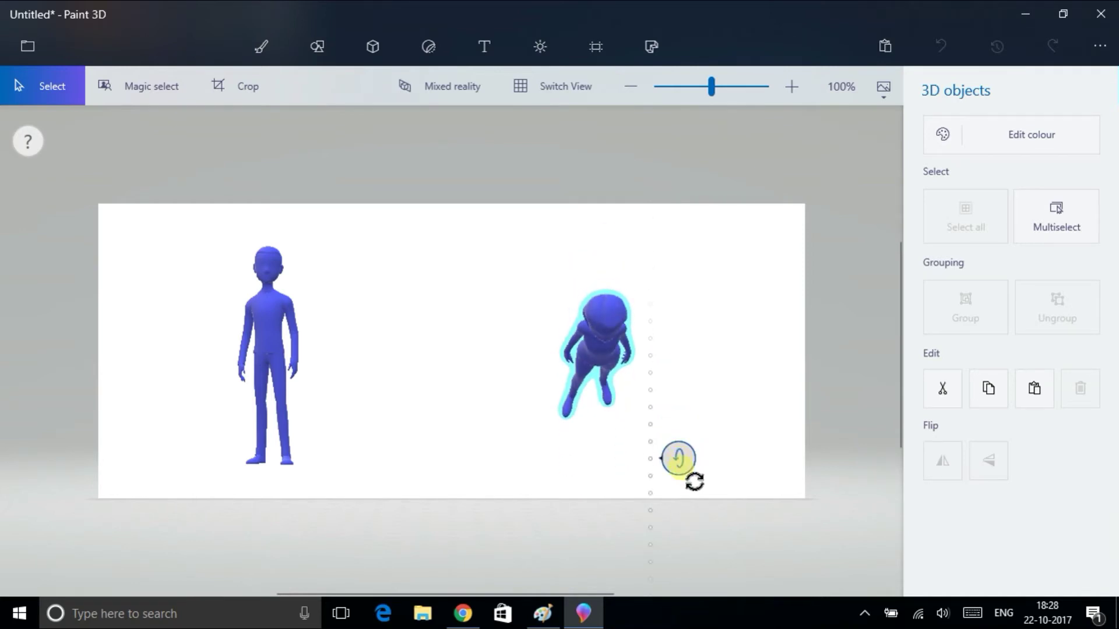
{"action": "mouse_move", "coordinate": [694, 482]}
{"action": "left_mouse_down"}
{"action": "mouse_move", "coordinate": [697, 536]}
{"action": "mouse_move", "coordinate": [723, 396]}
{"action": "mouse_move", "coordinate": [703, 400]}
{"action": "left_mouse_up"}
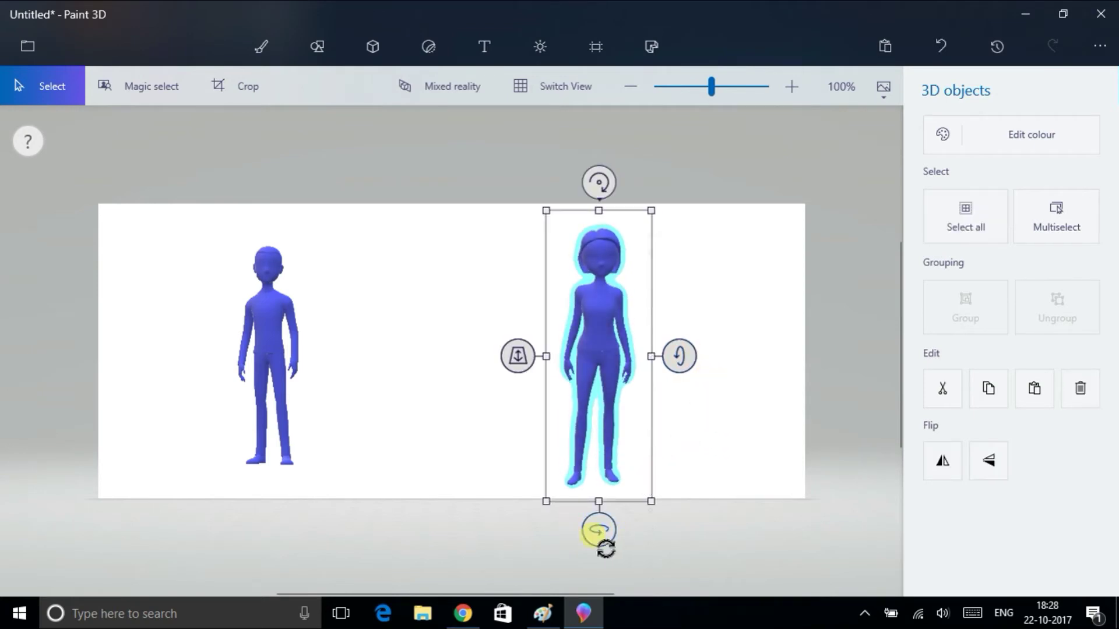
{"action": "mouse_move", "coordinate": [605, 548]}
{"action": "left_mouse_down"}
{"action": "mouse_move", "coordinate": [643, 556]}
{"action": "mouse_move", "coordinate": [562, 527]}
{"action": "mouse_move", "coordinate": [604, 529]}
{"action": "left_mouse_up"}
{"action": "mouse_move", "coordinate": [515, 352]}
{"action": "left_mouse_down"}
{"action": "mouse_move", "coordinate": [526, 331]}
{"action": "mouse_move", "coordinate": [526, 430]}
{"action": "mouse_move", "coordinate": [534, 349]}
{"action": "mouse_move", "coordinate": [534, 377]}
{"action": "mouse_move", "coordinate": [449, 358]}
{"action": "mouse_move", "coordinate": [428, 390]}
{"action": "mouse_move", "coordinate": [432, 309]}
{"action": "mouse_move", "coordinate": [426, 337]}
{"action": "mouse_move", "coordinate": [462, 355]}
{"action": "left_mouse_up"}
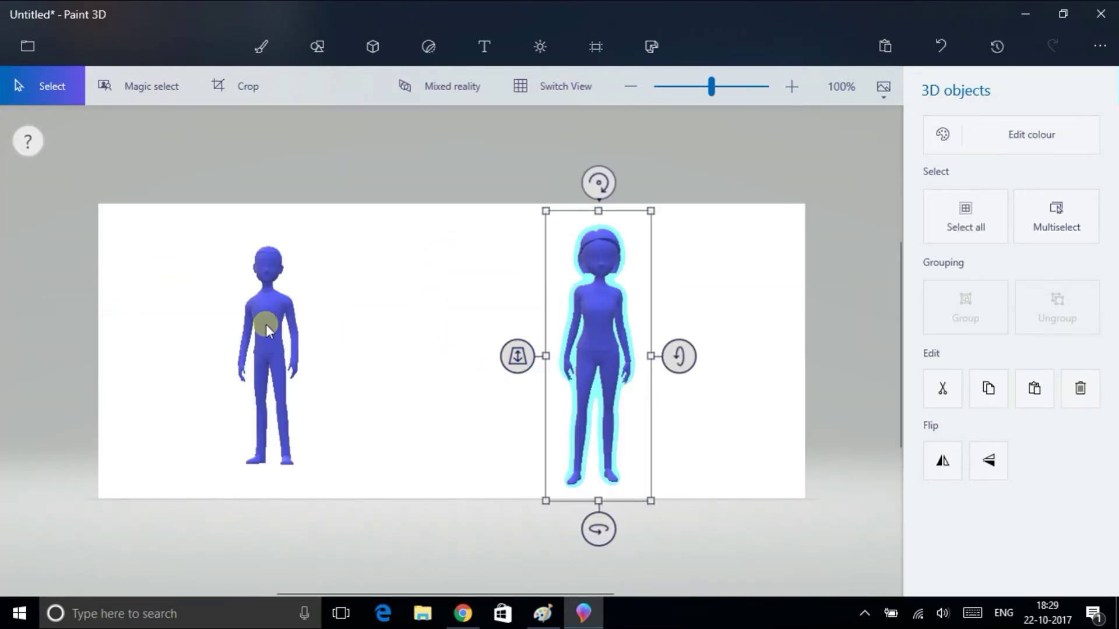
- Shift the man right into a side view, and turn the upright woman to face him
{"action": "left_click_drag", "start_coordinate": [266, 323], "coordinate": [311, 324]}
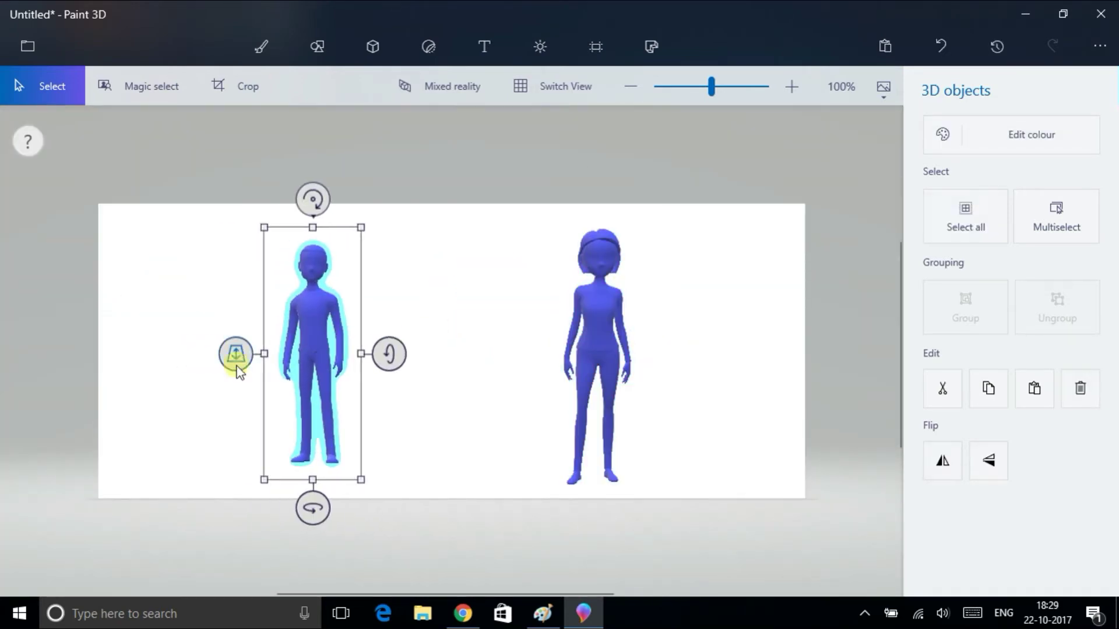
{"action": "mouse_move", "coordinate": [321, 519]}
{"action": "left_mouse_down"}
{"action": "mouse_move", "coordinate": [362, 532]}
{"action": "mouse_move", "coordinate": [348, 535]}
{"action": "left_mouse_up"}
{"action": "left_click", "coordinate": [623, 348]}
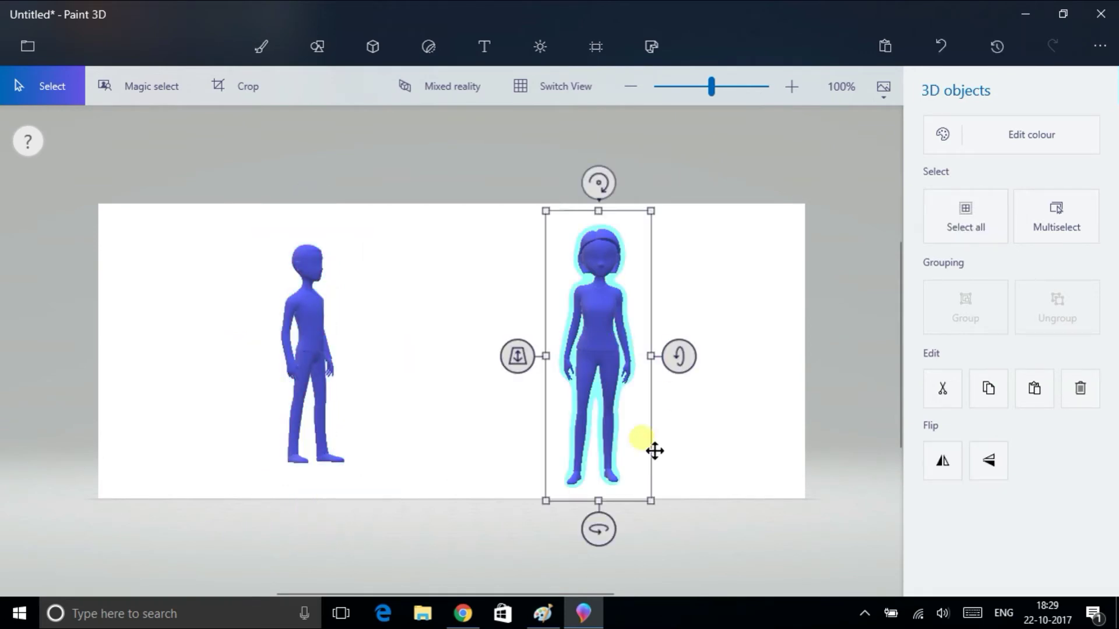
{"action": "left_click_drag", "start_coordinate": [618, 530], "coordinate": [577, 530]}
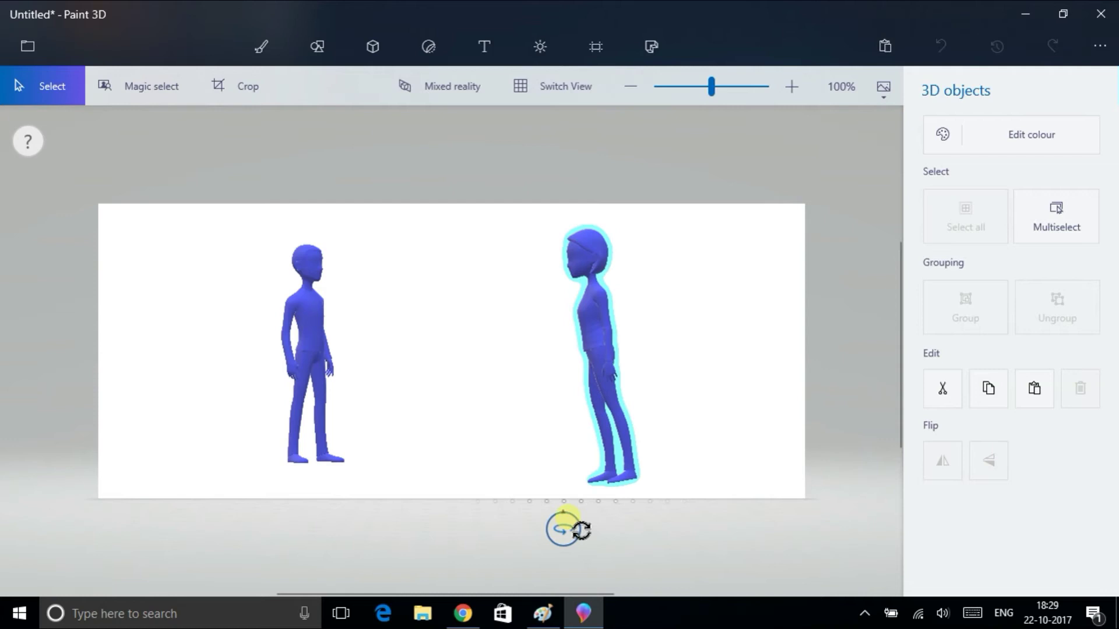
{"action": "left_click_drag", "start_coordinate": [598, 182], "coordinate": [612, 180]}
- Move the woman beside the man, level in depth, and deselect her
{"action": "left_click_drag", "start_coordinate": [611, 319], "coordinate": [454, 312]}
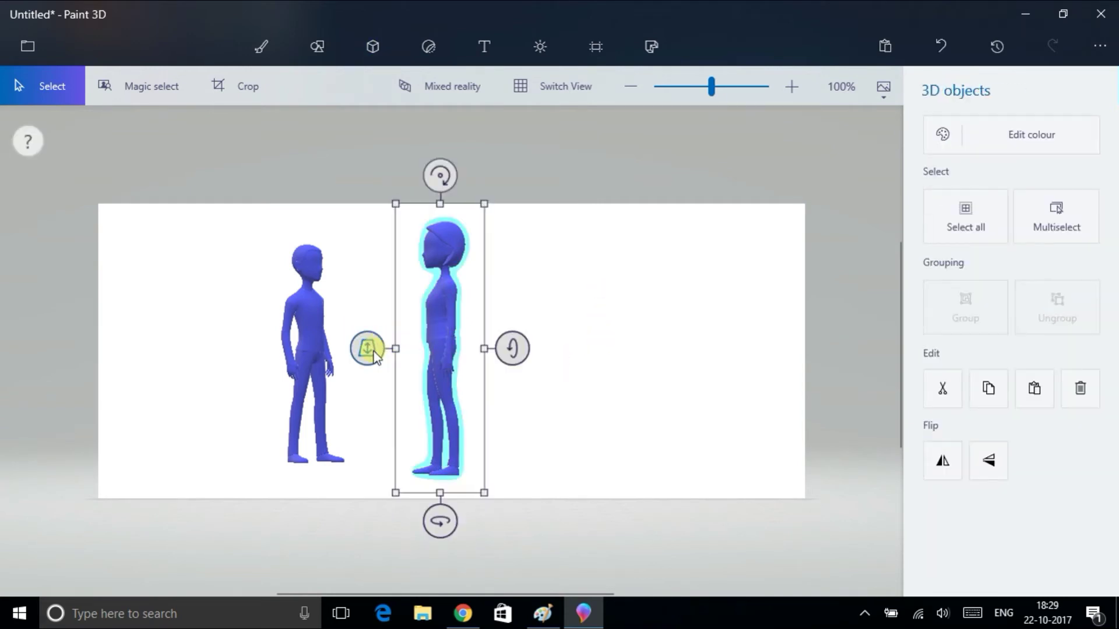
{"action": "left_click_drag", "start_coordinate": [373, 351], "coordinate": [376, 485]}
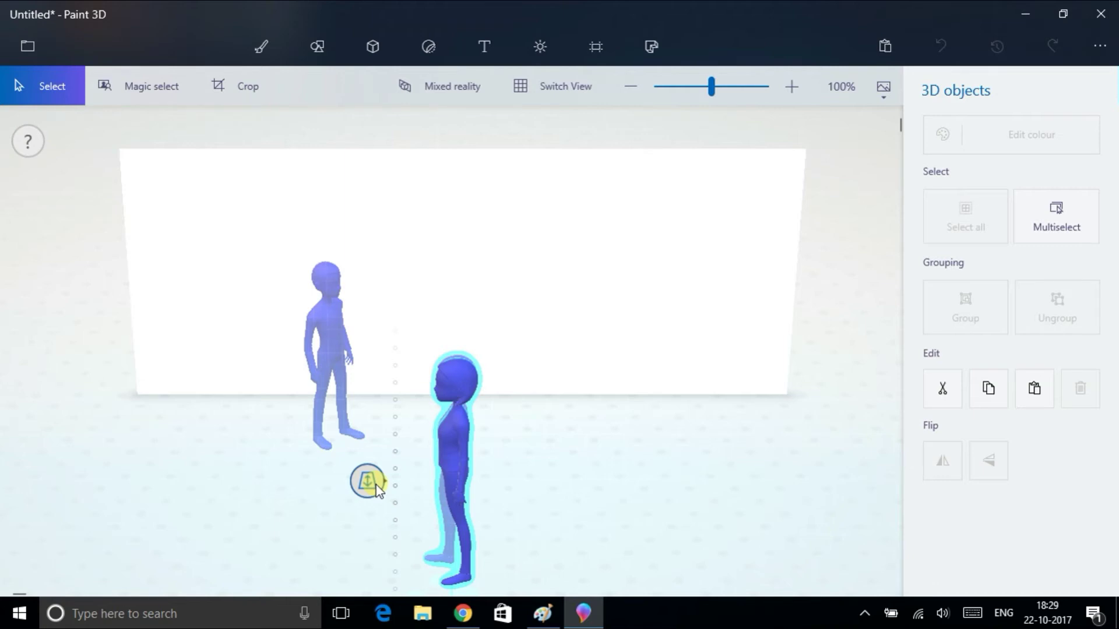
{"action": "left_click_drag", "start_coordinate": [376, 484], "coordinate": [387, 369]}
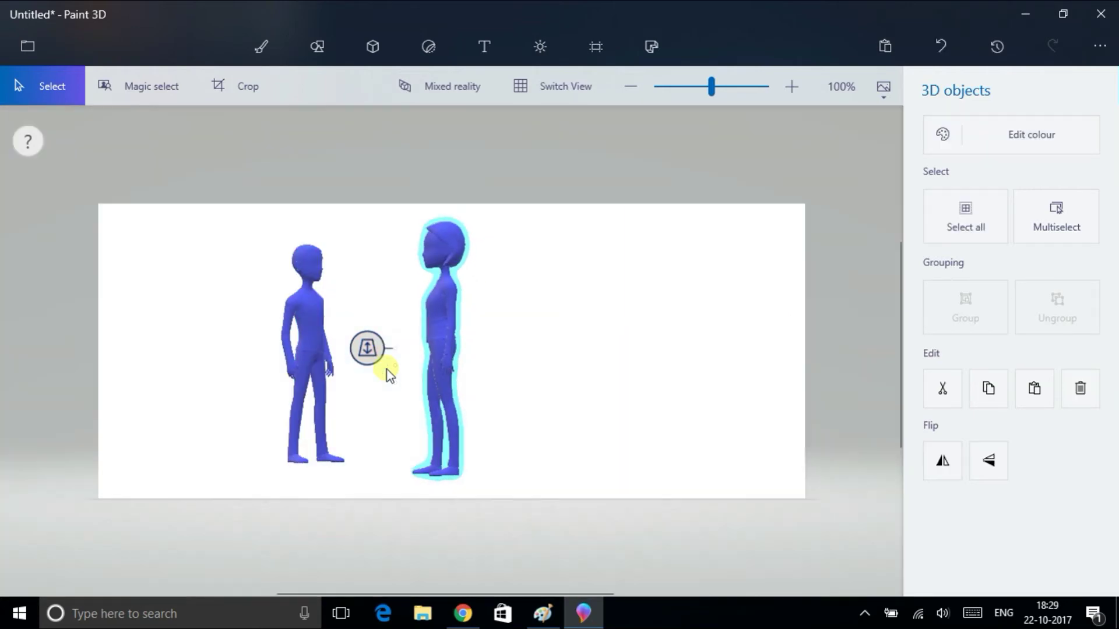
{"action": "left_click", "coordinate": [724, 336]}
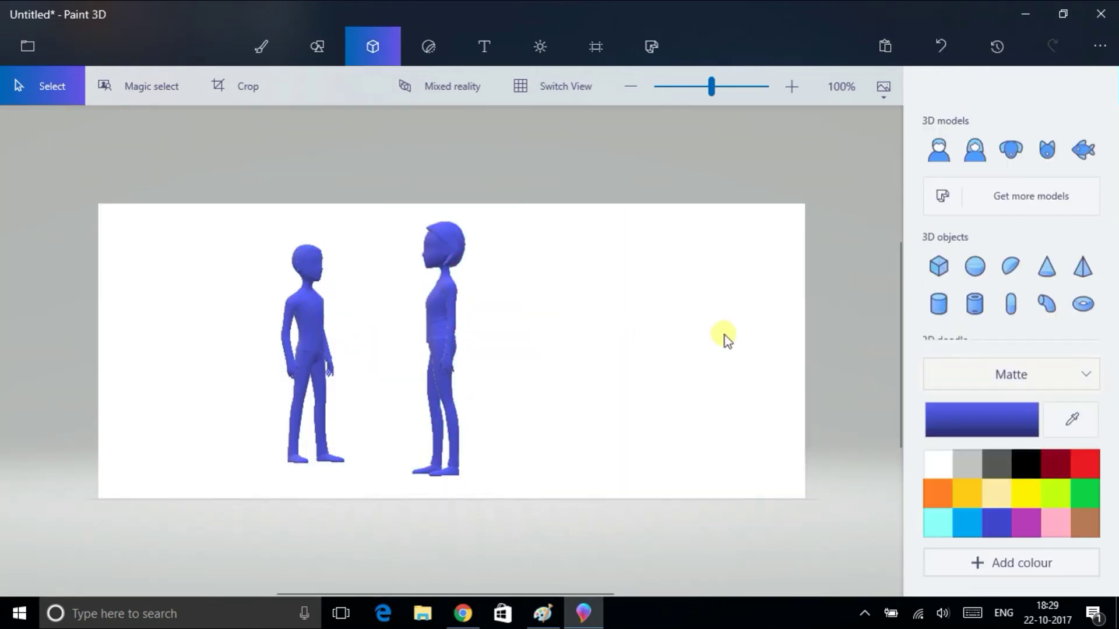
- Draw a blue Dog model at the lower right, discarding a trial fish placed above it
{"action": "left_click", "coordinate": [1003, 153]}
{"action": "left_click_drag", "start_coordinate": [593, 401], "coordinate": [701, 473]}
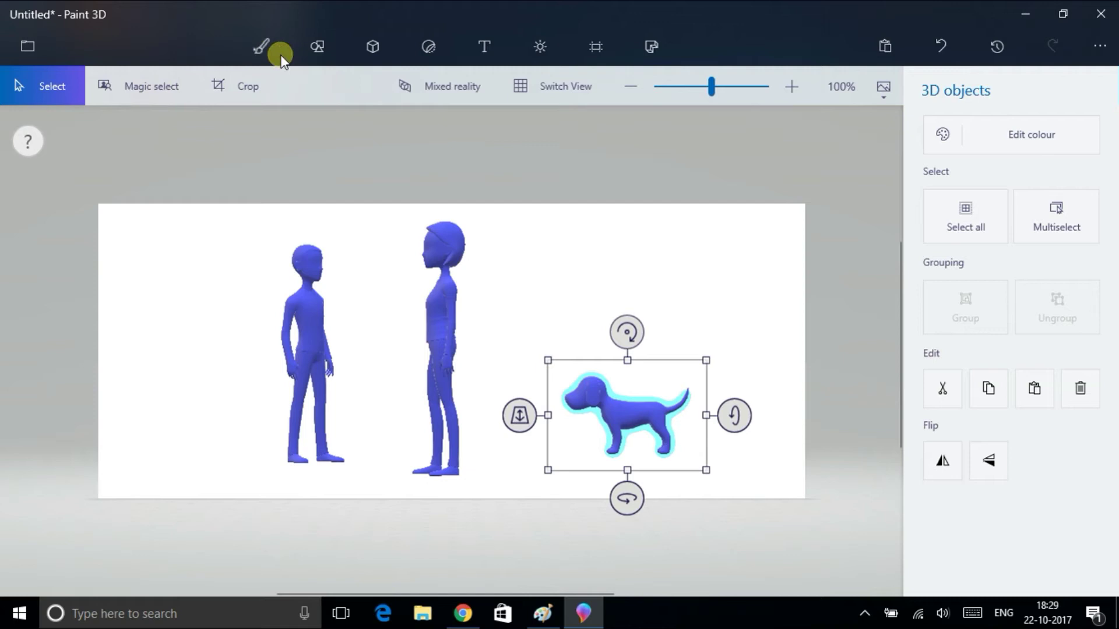
{"action": "left_click", "coordinate": [371, 48]}
{"action": "left_click", "coordinate": [1083, 151]}
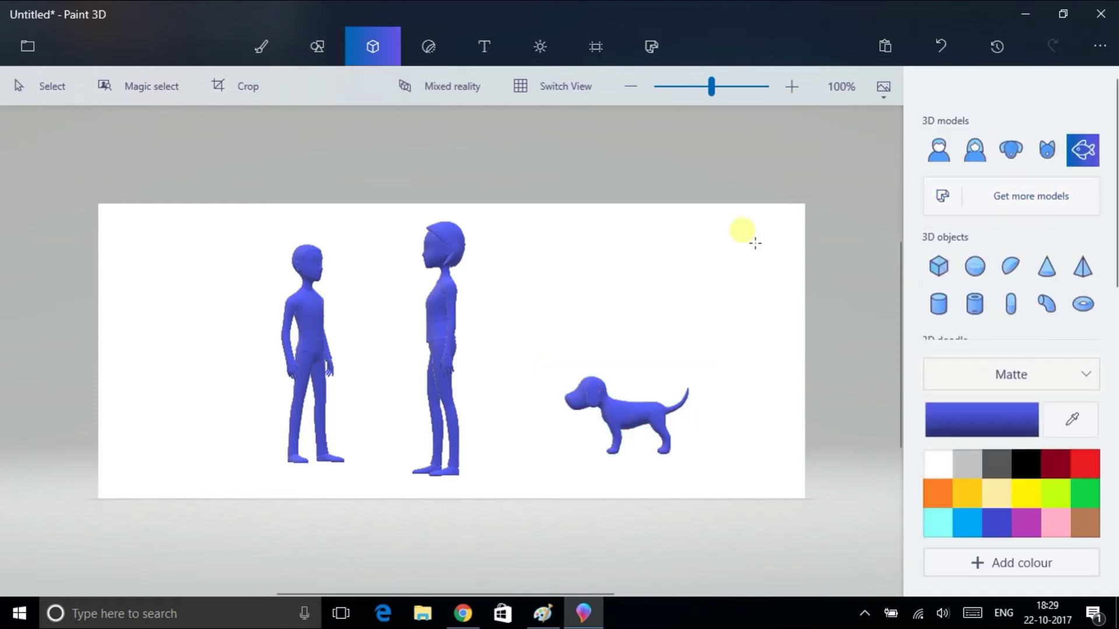
{"action": "left_click_drag", "start_coordinate": [627, 280], "coordinate": [724, 390]}
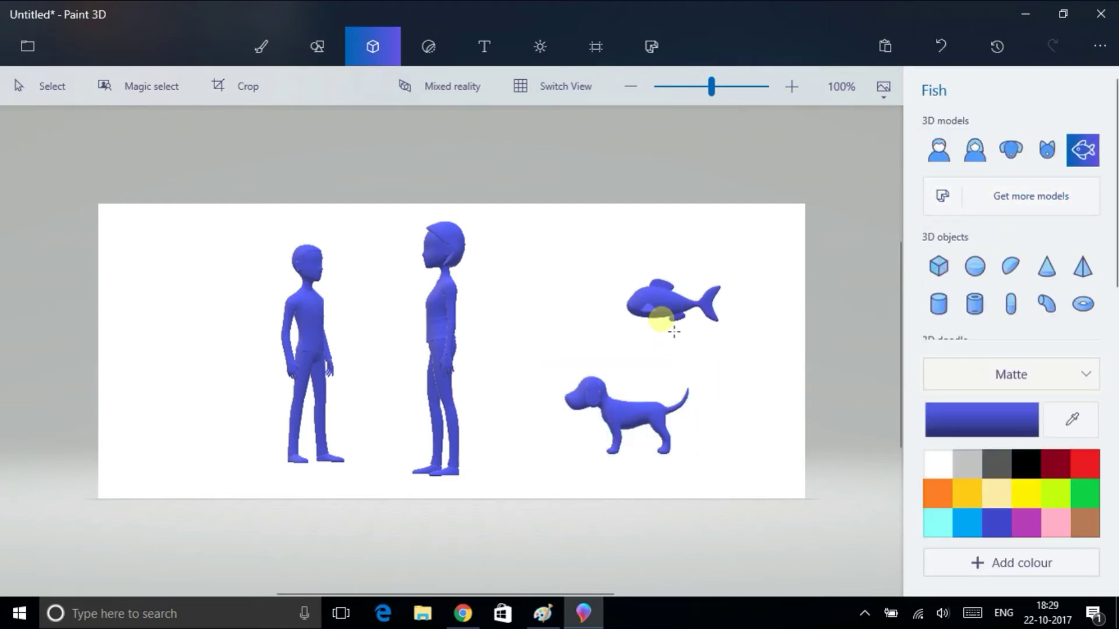
{"action": "key", "text": "Delete"}
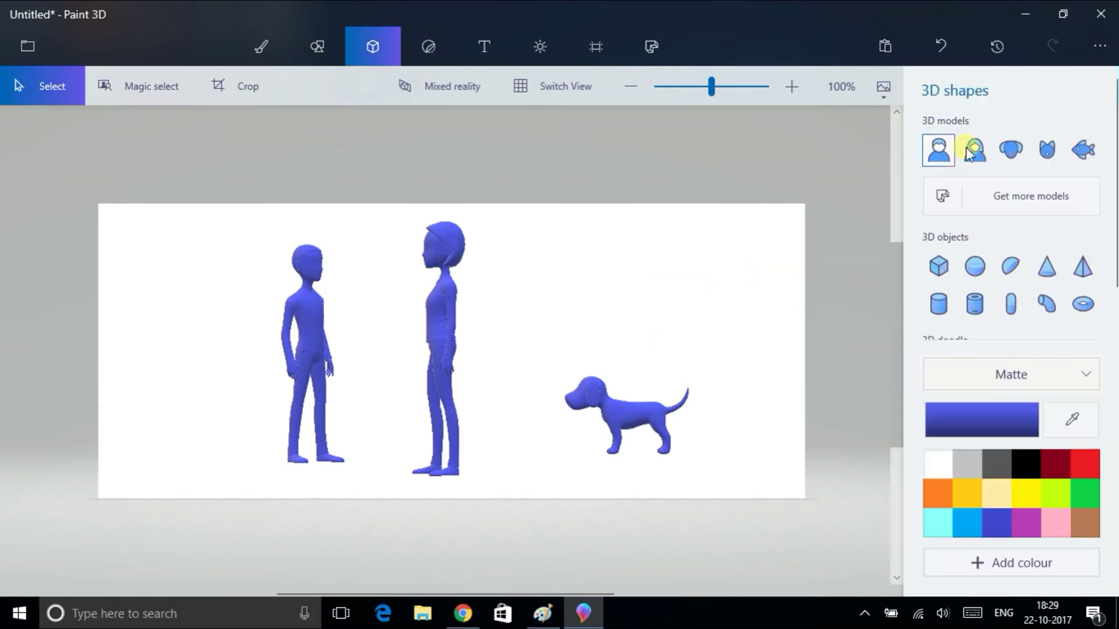
- Replace a small blue cat with a cream Cat model drawn above the dog
{"action": "left_click", "coordinate": [1047, 150]}
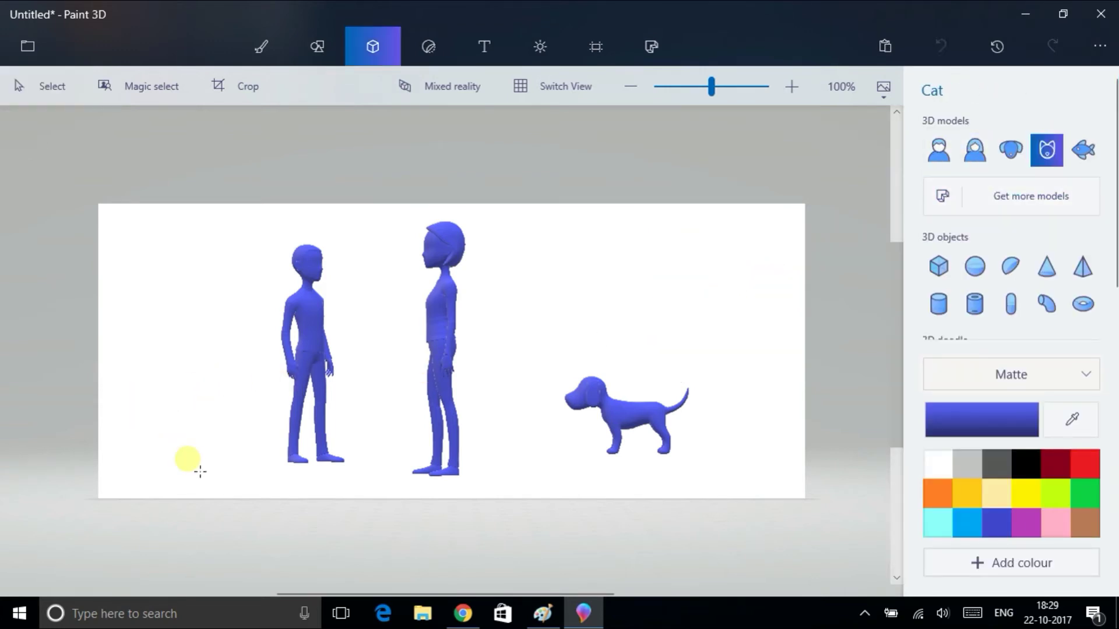
{"action": "left_click_drag", "start_coordinate": [200, 472], "coordinate": [228, 481]}
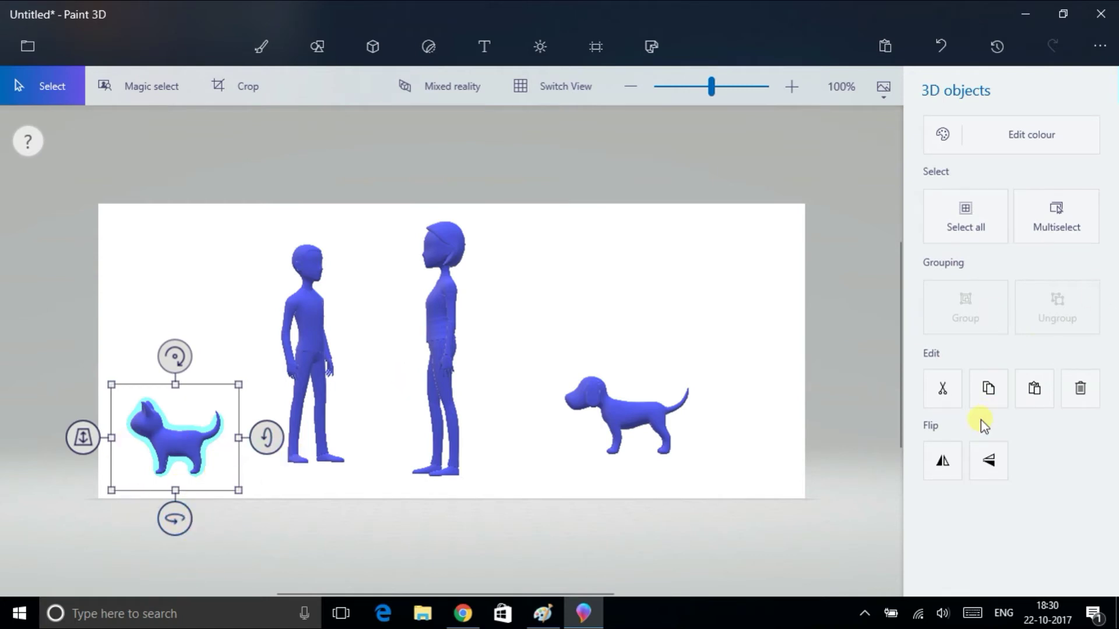
{"action": "left_click", "coordinate": [942, 388]}
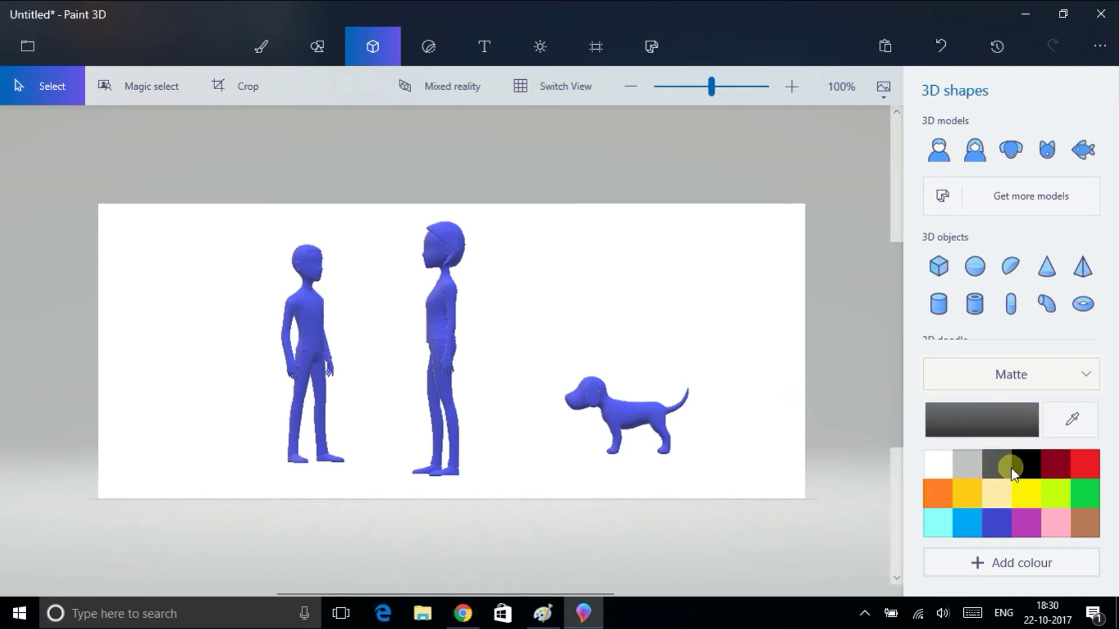
{"action": "left_click", "coordinate": [997, 494]}
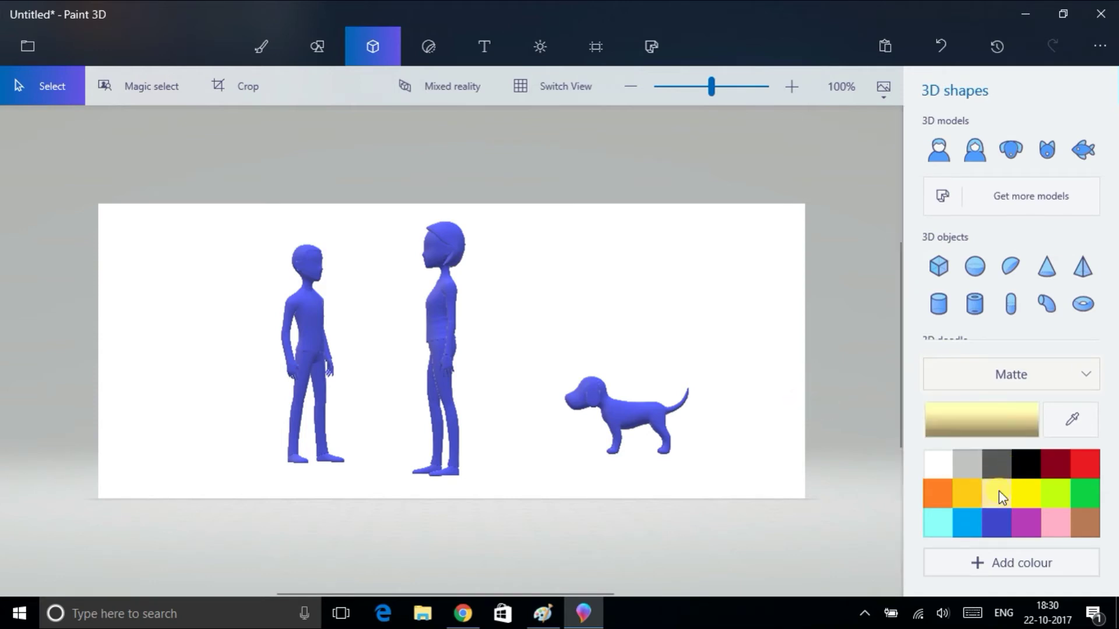
{"action": "left_click", "coordinate": [1055, 156]}
{"action": "left_click_drag", "start_coordinate": [618, 257], "coordinate": [724, 325]}
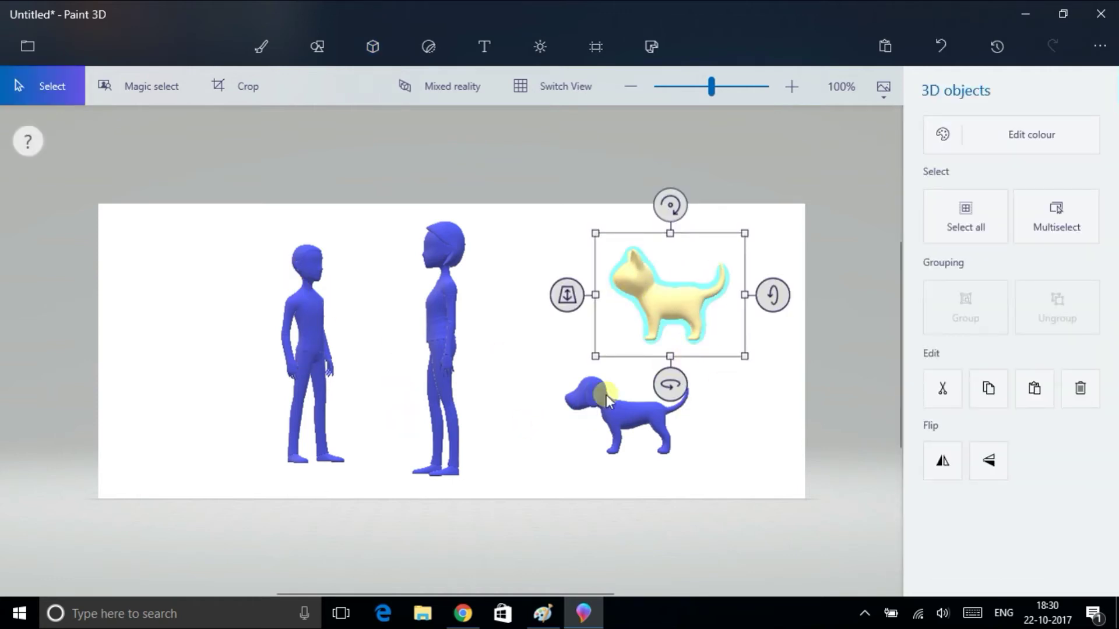
- Flip the cream cat horizontally and move it to the lower left beside the man
{"action": "left_click", "coordinate": [945, 473]}
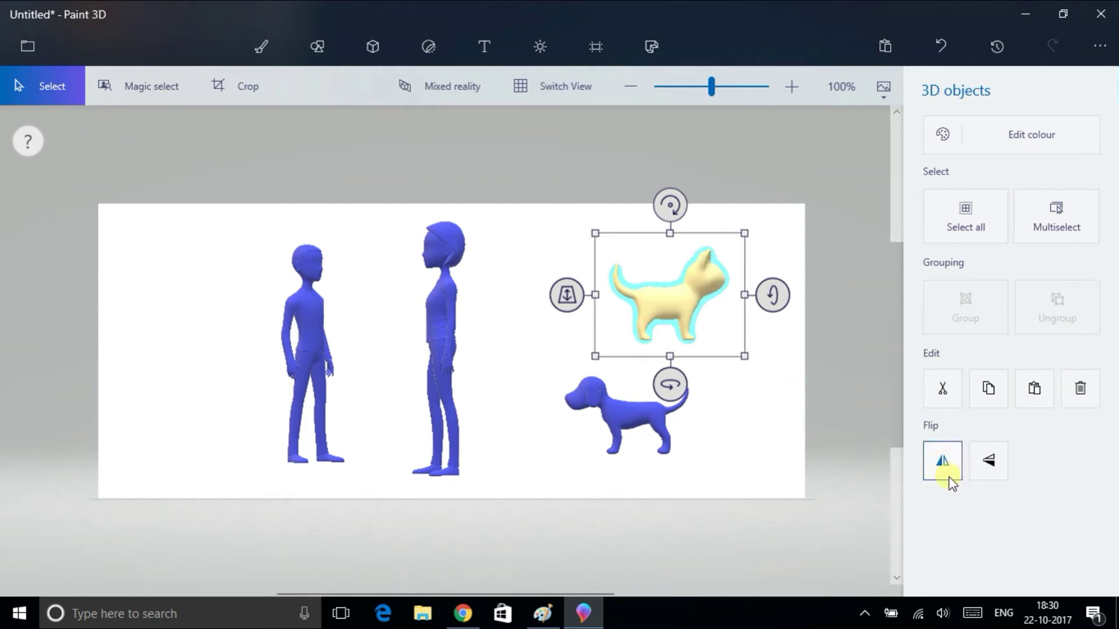
{"action": "left_click", "coordinate": [974, 466]}
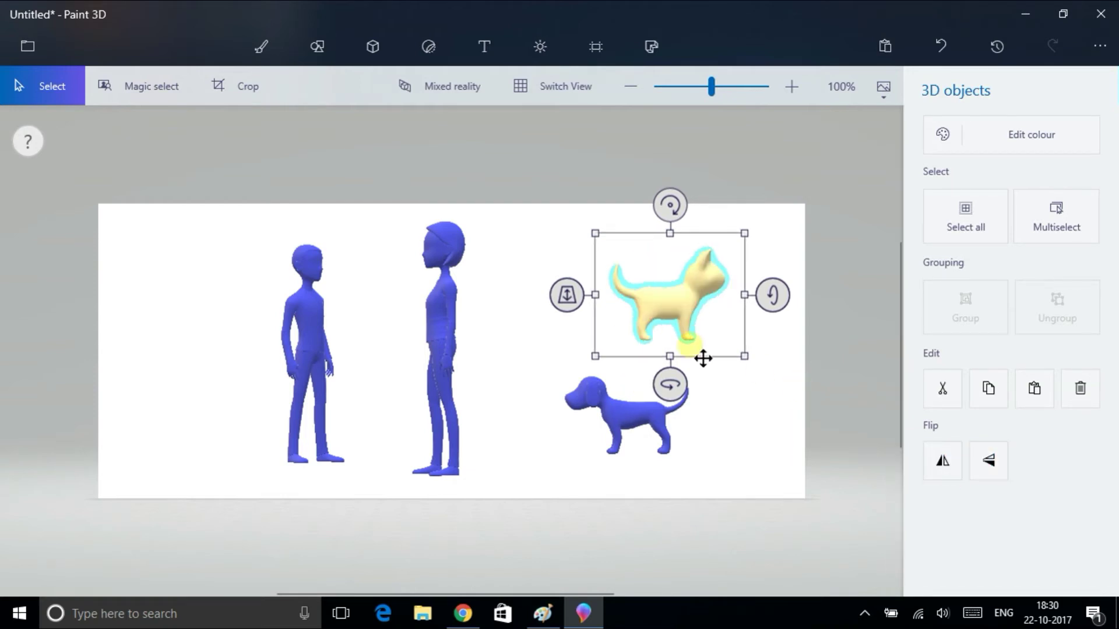
{"action": "left_click_drag", "start_coordinate": [691, 312], "coordinate": [211, 436]}
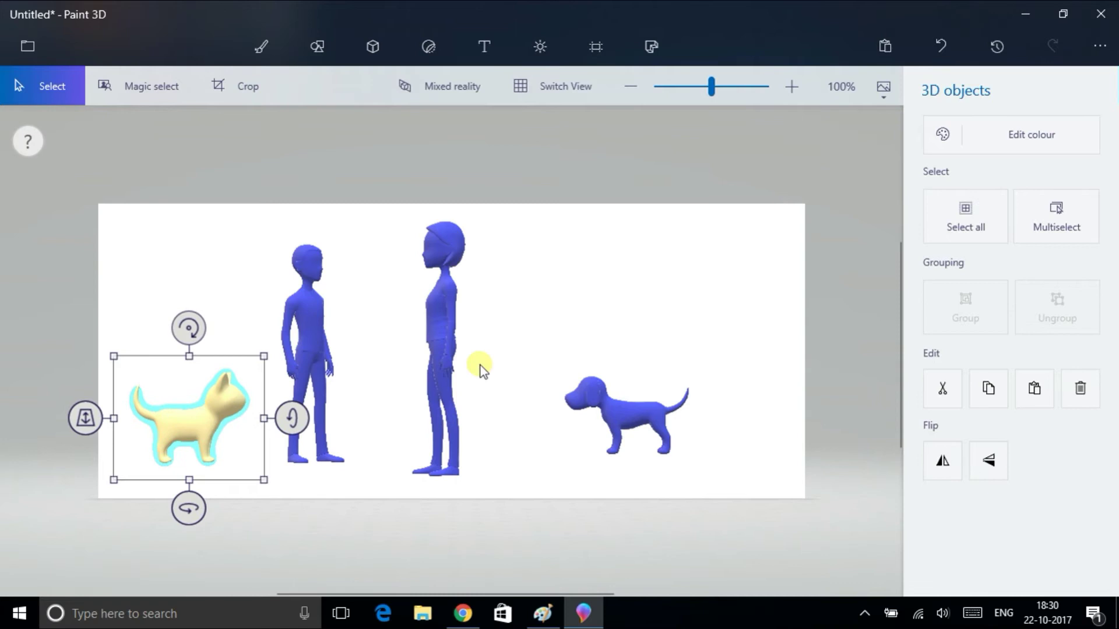
{"action": "left_click", "coordinate": [670, 297]}
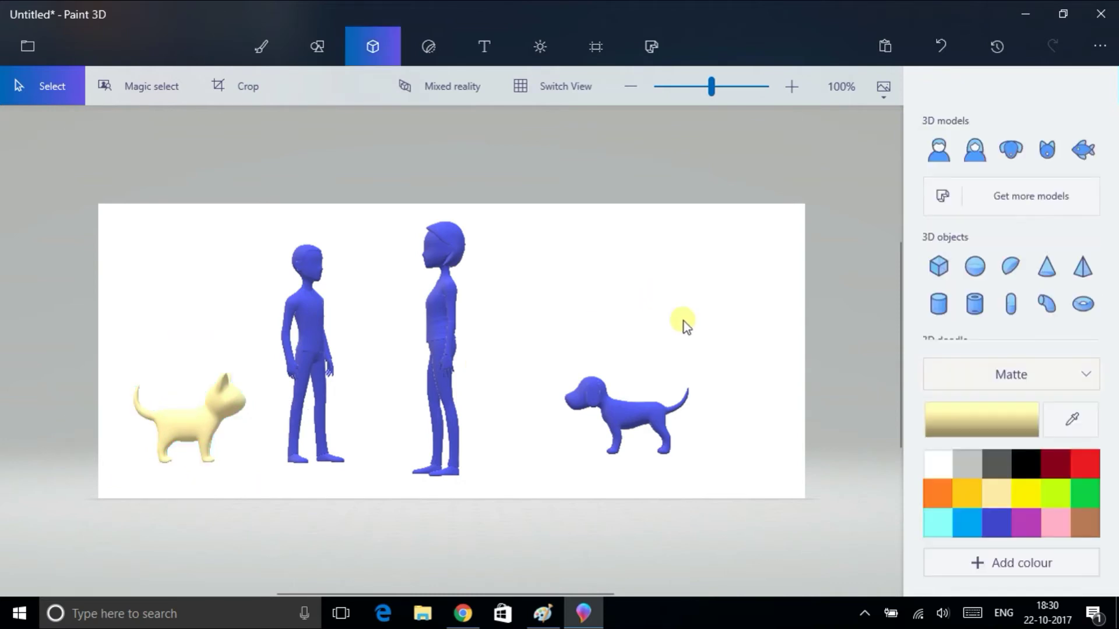
- Place a star sticker above the dog, try it as a tilted 3D object, then revert it to a sticker
{"action": "left_click", "coordinate": [424, 43]}
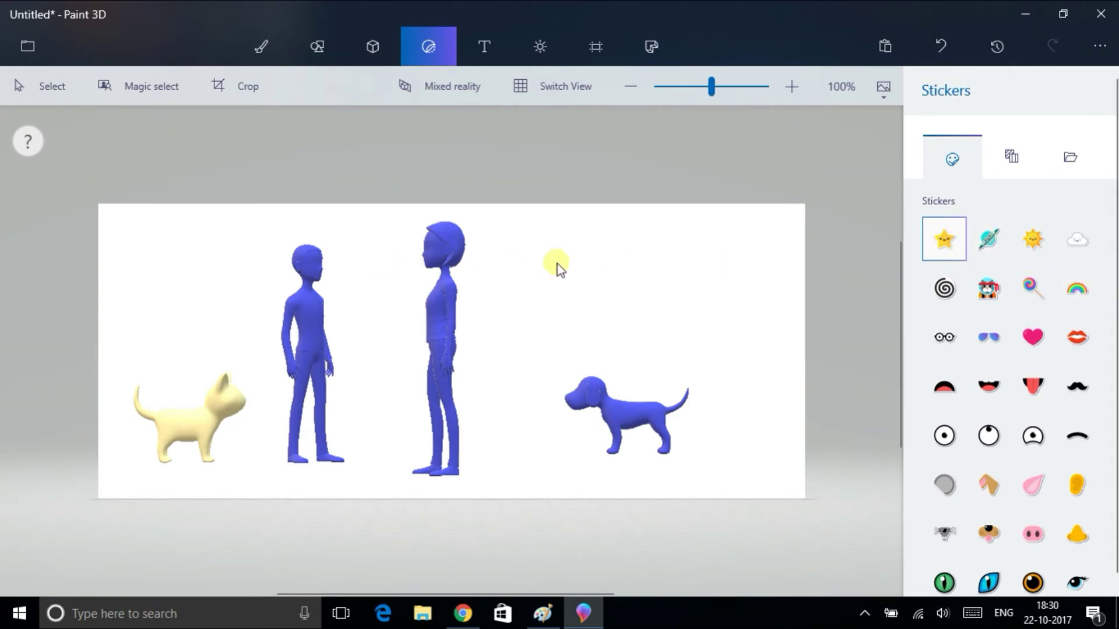
{"action": "left_click", "coordinate": [943, 244]}
{"action": "left_click_drag", "start_coordinate": [600, 248], "coordinate": [706, 355]}
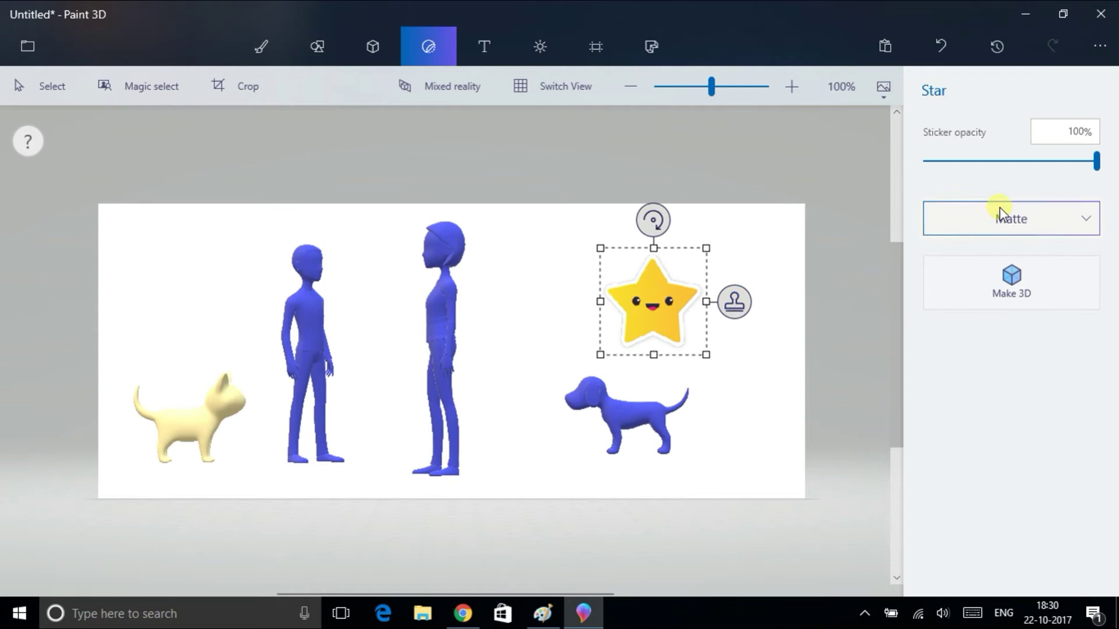
{"action": "left_click", "coordinate": [1012, 280]}
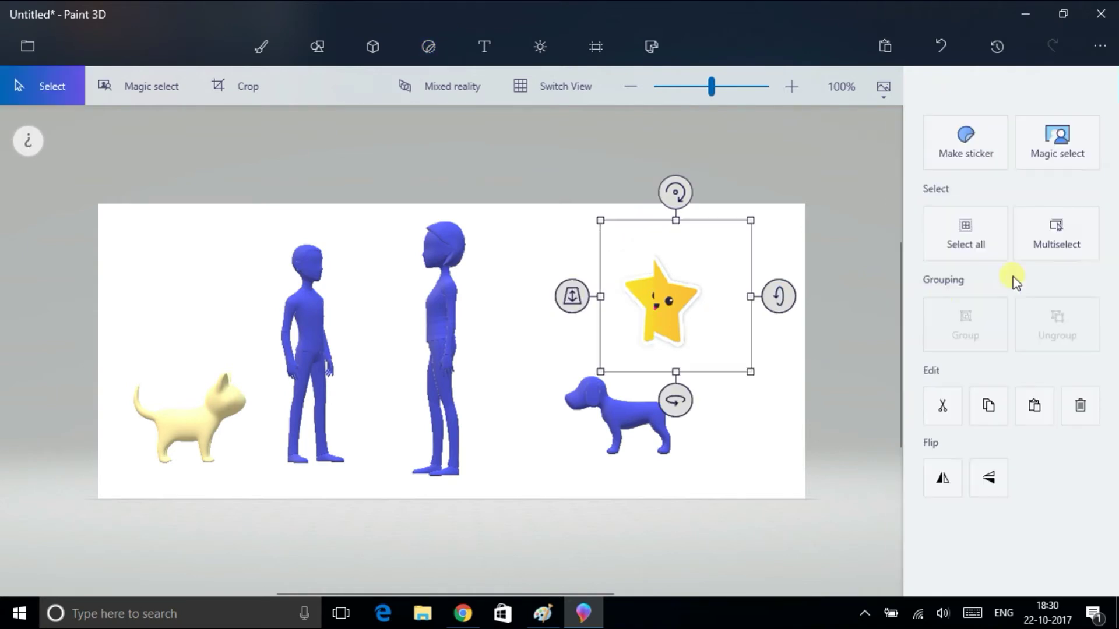
{"action": "left_click_drag", "start_coordinate": [673, 194], "coordinate": [702, 217]}
{"action": "mouse_move", "coordinate": [574, 300]}
{"action": "left_mouse_down"}
{"action": "mouse_move", "coordinate": [573, 402]}
{"action": "mouse_move", "coordinate": [586, 312]}
{"action": "mouse_move", "coordinate": [585, 402]}
{"action": "mouse_move", "coordinate": [612, 221]}
{"action": "left_mouse_up"}
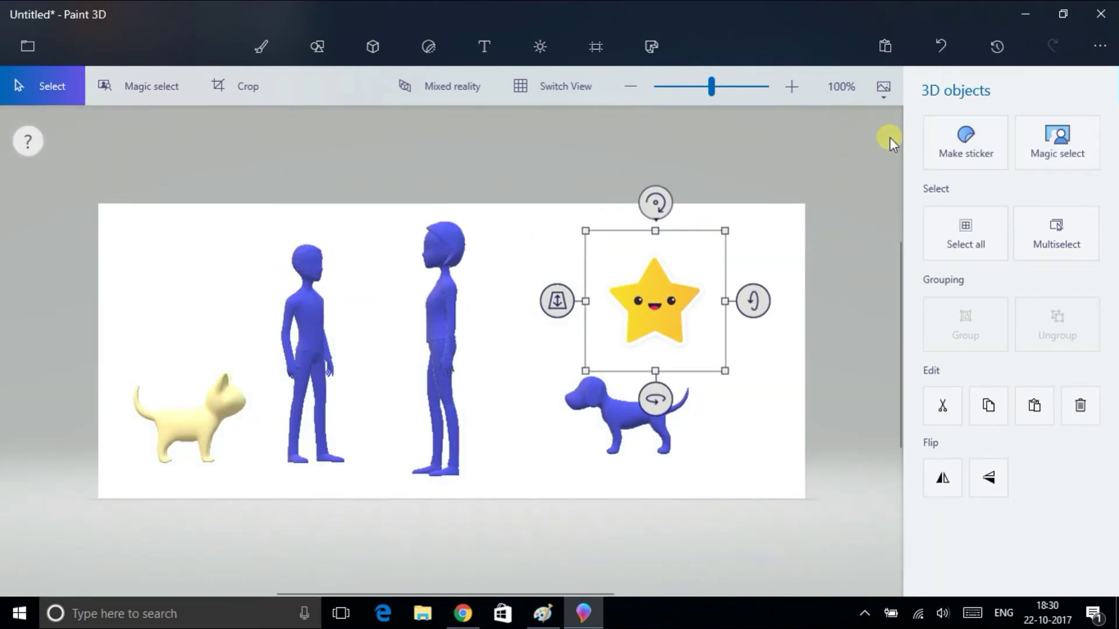
{"action": "left_click", "coordinate": [941, 137]}
- Browse the Text, Effects and Canvas panels, ending in the Remix 3D library
{"action": "left_click", "coordinate": [479, 46]}
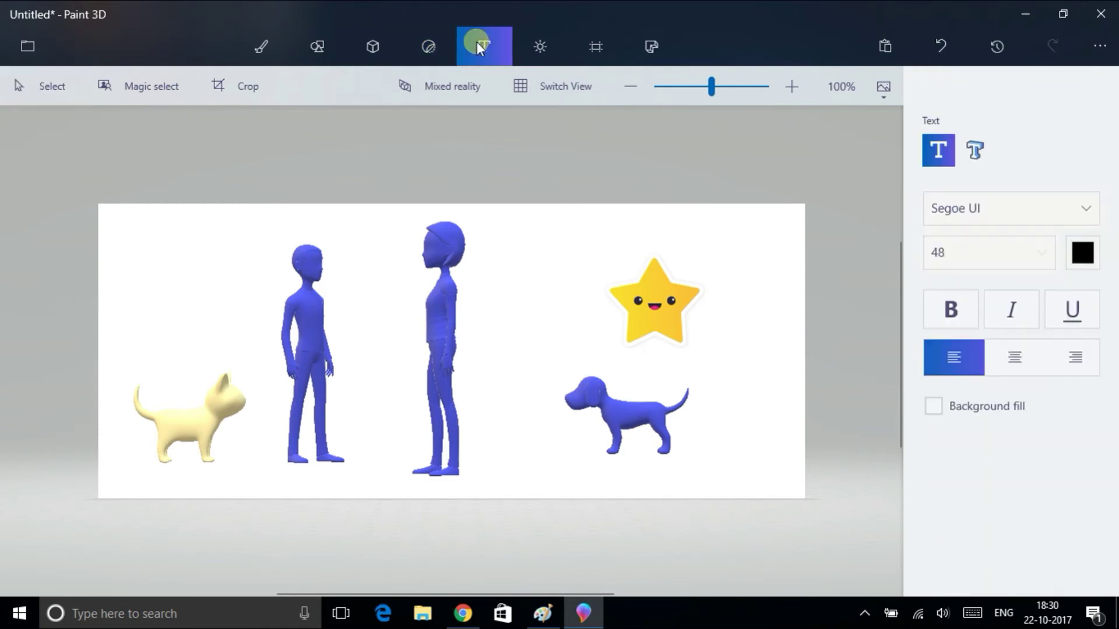
{"action": "left_click", "coordinate": [532, 44]}
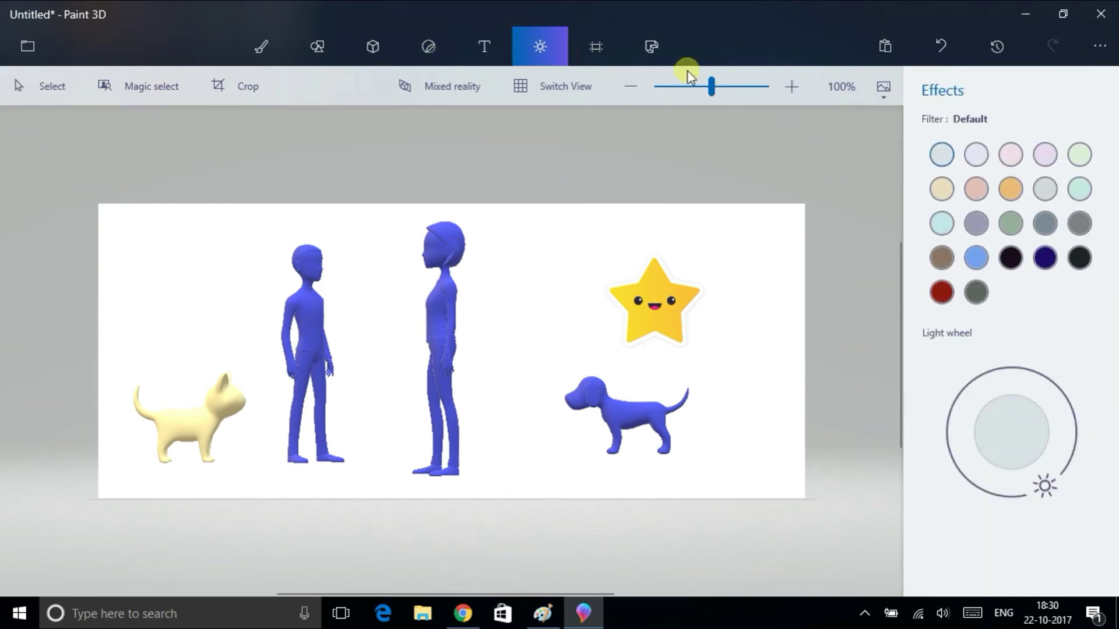
{"action": "left_click", "coordinate": [593, 52]}
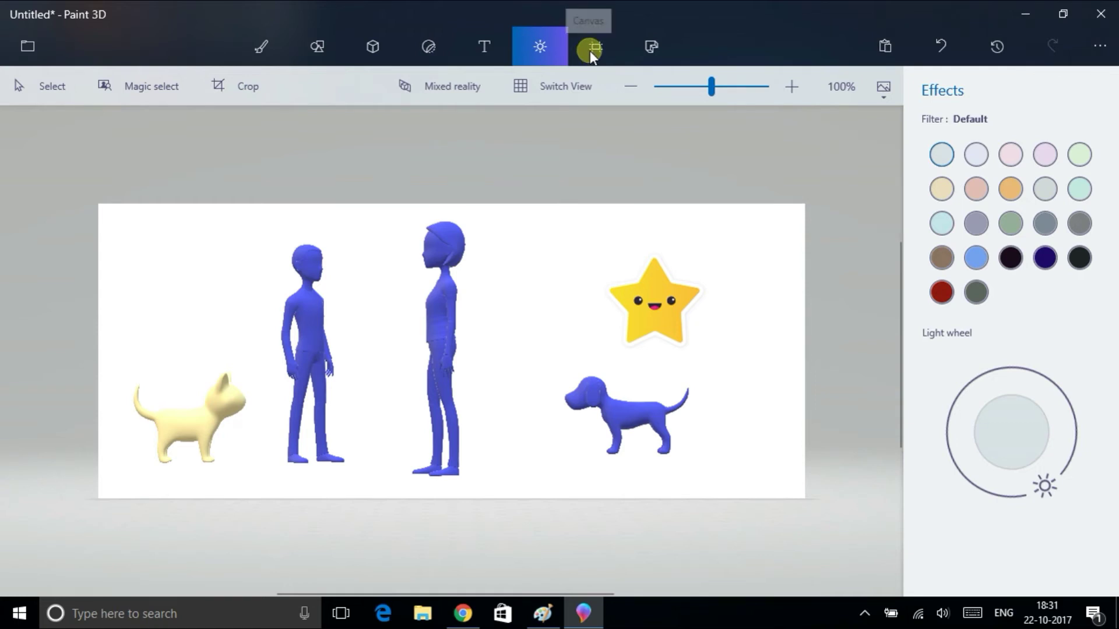
{"action": "left_click", "coordinate": [649, 49]}
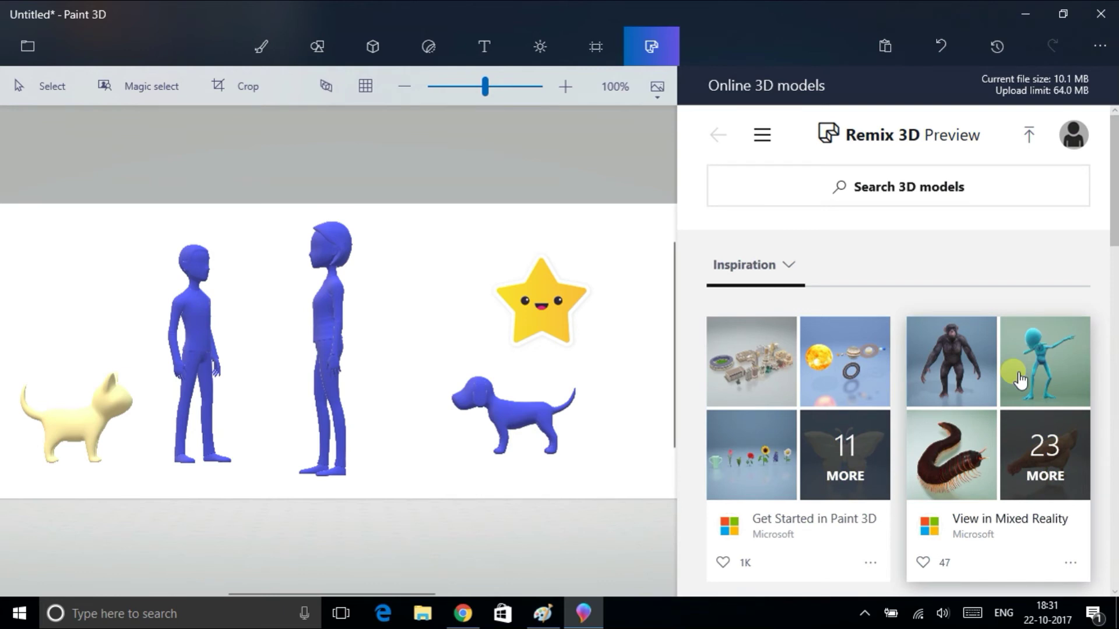
{"action": "scroll", "coordinate": [1018, 379], "scroll_direction": "down", "scroll_amount": 3}
{"action": "scroll", "coordinate": [1019, 380], "scroll_direction": "down", "scroll_amount": 2}
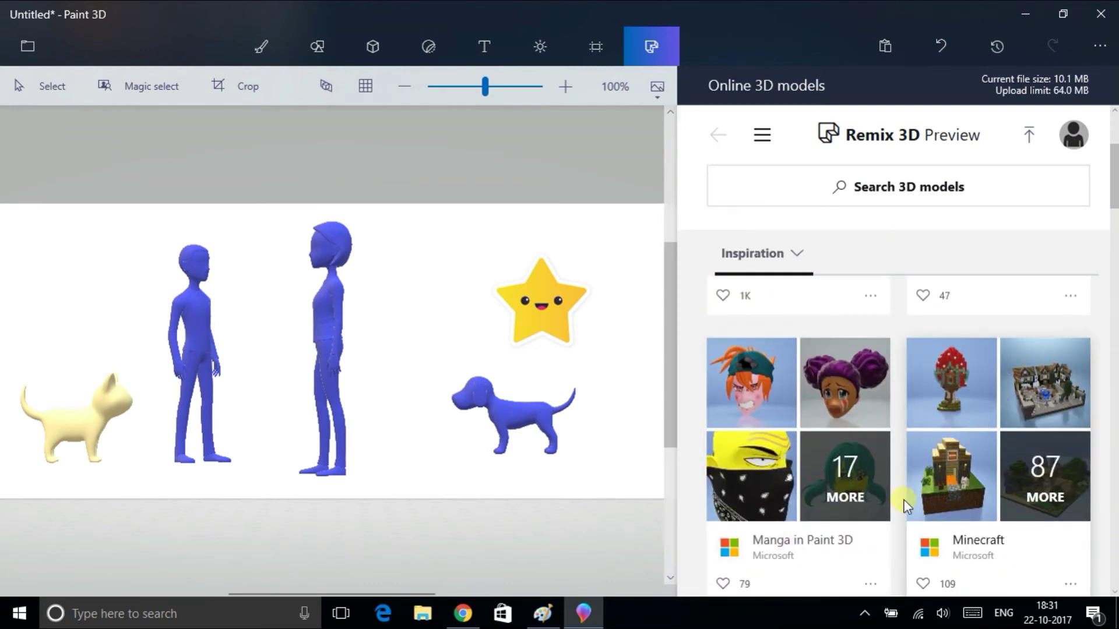
{"action": "scroll", "coordinate": [903, 499], "scroll_direction": "down", "scroll_amount": 1}
{"action": "scroll", "coordinate": [903, 499], "scroll_direction": "down", "scroll_amount": 3}
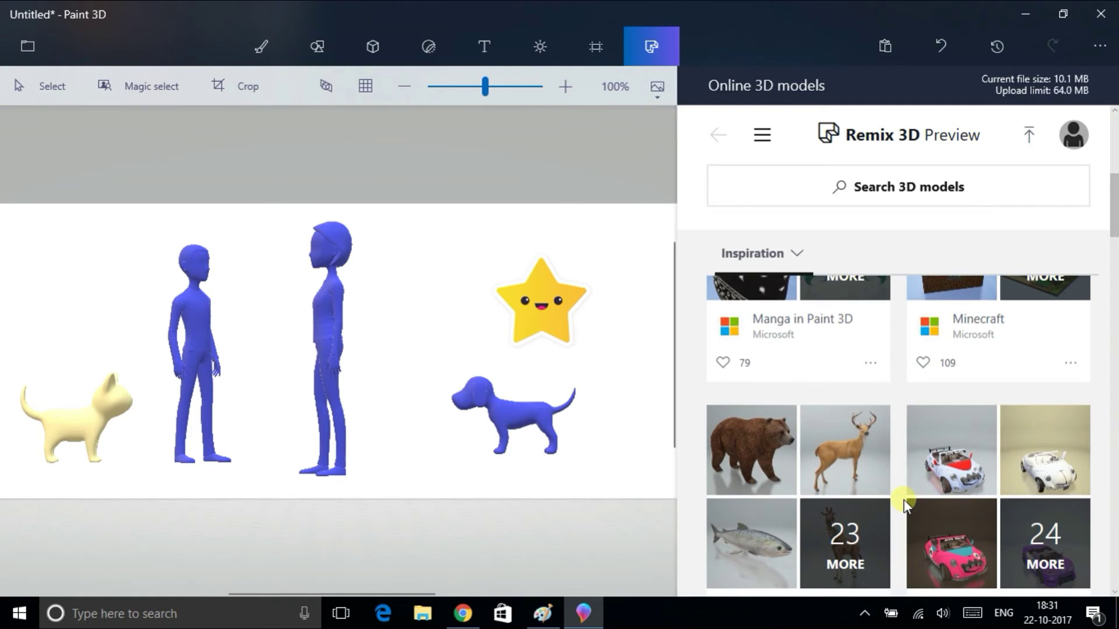
{"action": "scroll", "coordinate": [903, 498], "scroll_direction": "down", "scroll_amount": 3}
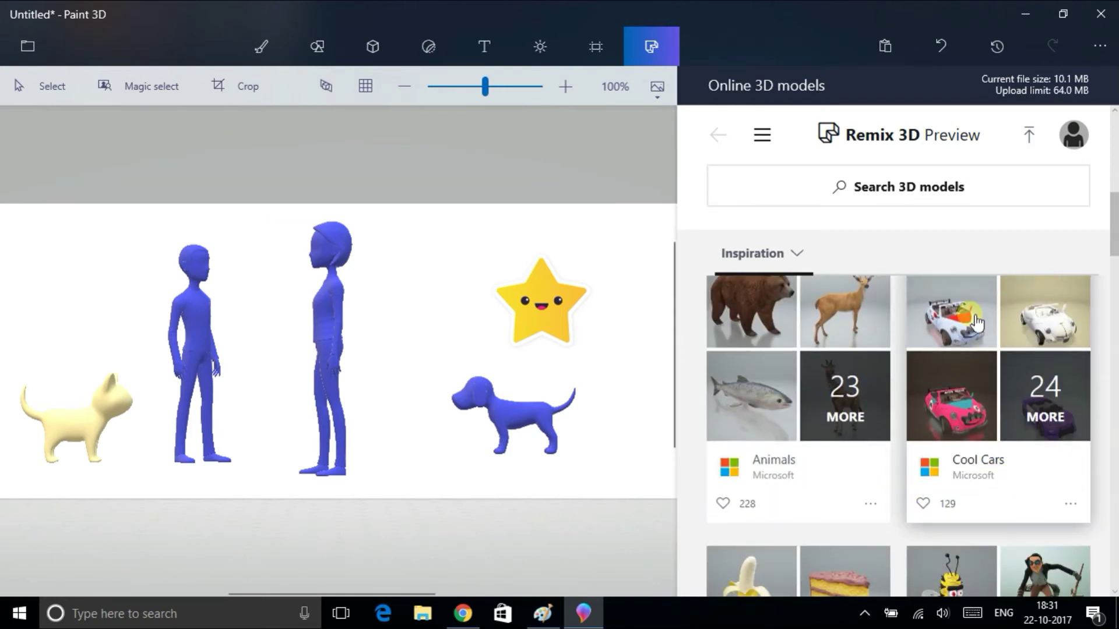
{"action": "scroll", "coordinate": [861, 444], "scroll_direction": "down", "scroll_amount": 4}
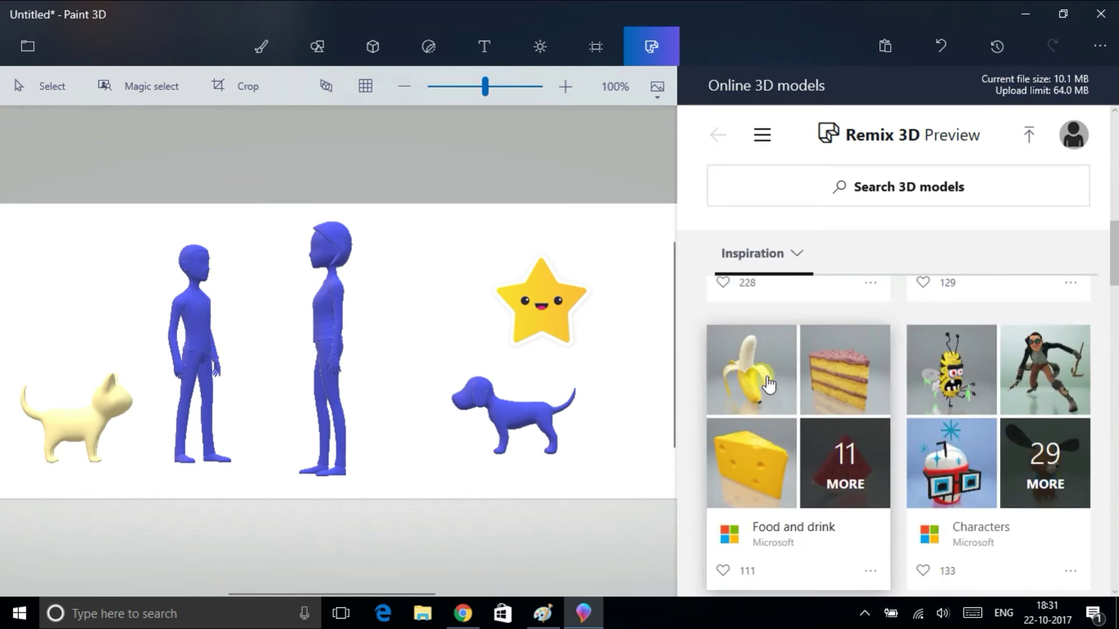
{"action": "scroll", "coordinate": [1087, 408], "scroll_direction": "up", "scroll_amount": 3}
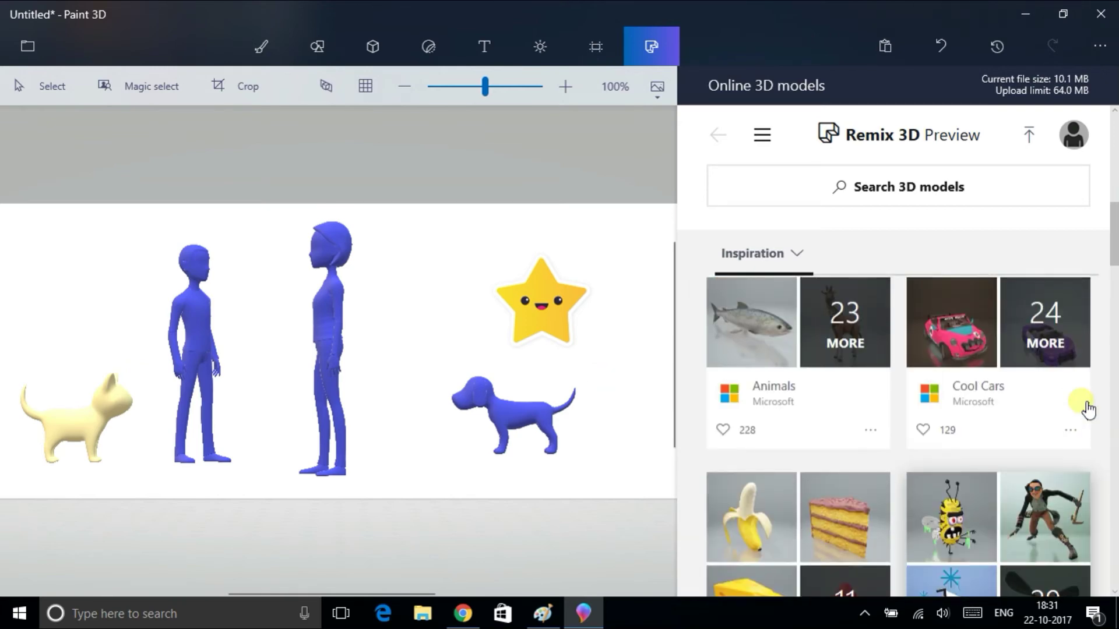
{"action": "scroll", "coordinate": [1087, 408], "scroll_direction": "up", "scroll_amount": 3}
{"action": "scroll", "coordinate": [1012, 425], "scroll_direction": "down", "scroll_amount": 2}
{"action": "scroll", "coordinate": [1015, 421], "scroll_direction": "down", "scroll_amount": 6}
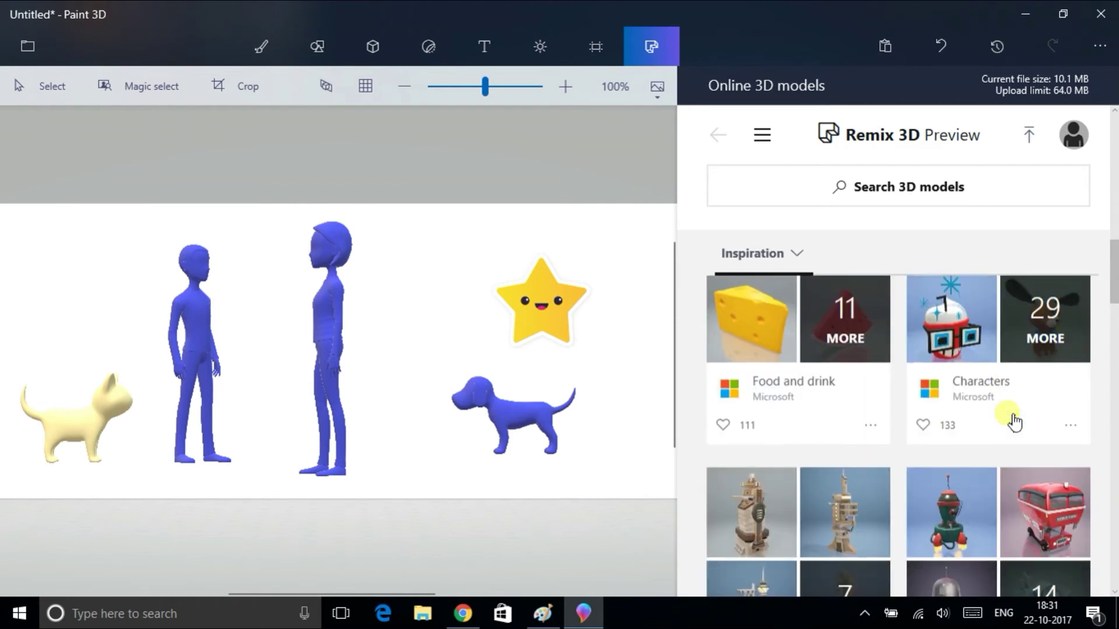
{"action": "scroll", "coordinate": [1014, 421], "scroll_direction": "down", "scroll_amount": 2}
{"action": "scroll", "coordinate": [1014, 420], "scroll_direction": "down", "scroll_amount": 2}
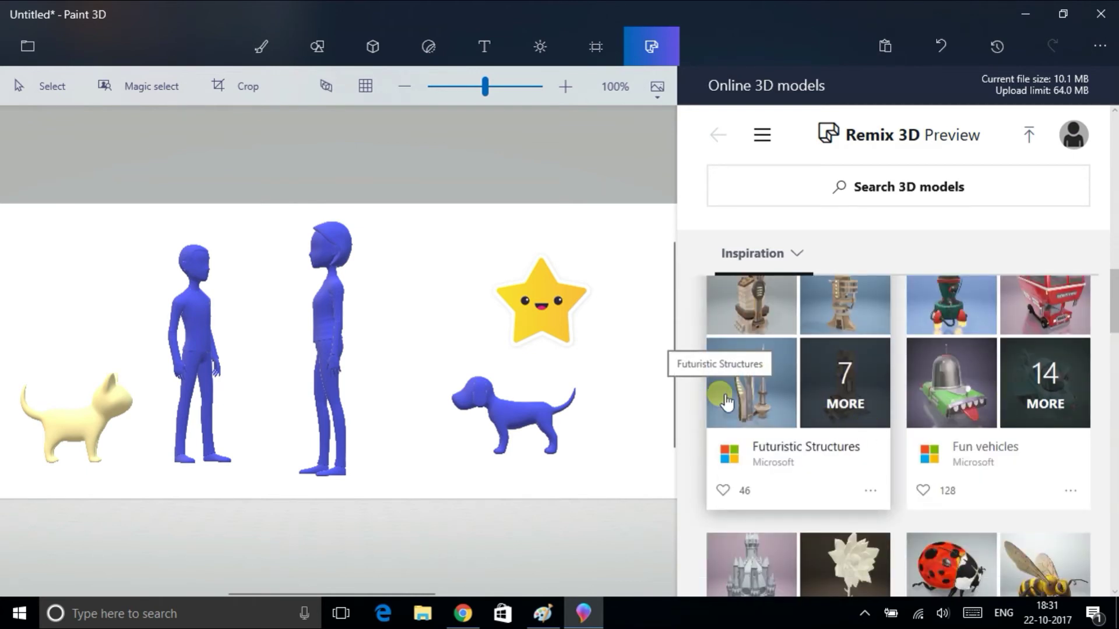
{"action": "scroll", "coordinate": [800, 384], "scroll_direction": "down", "scroll_amount": 4}
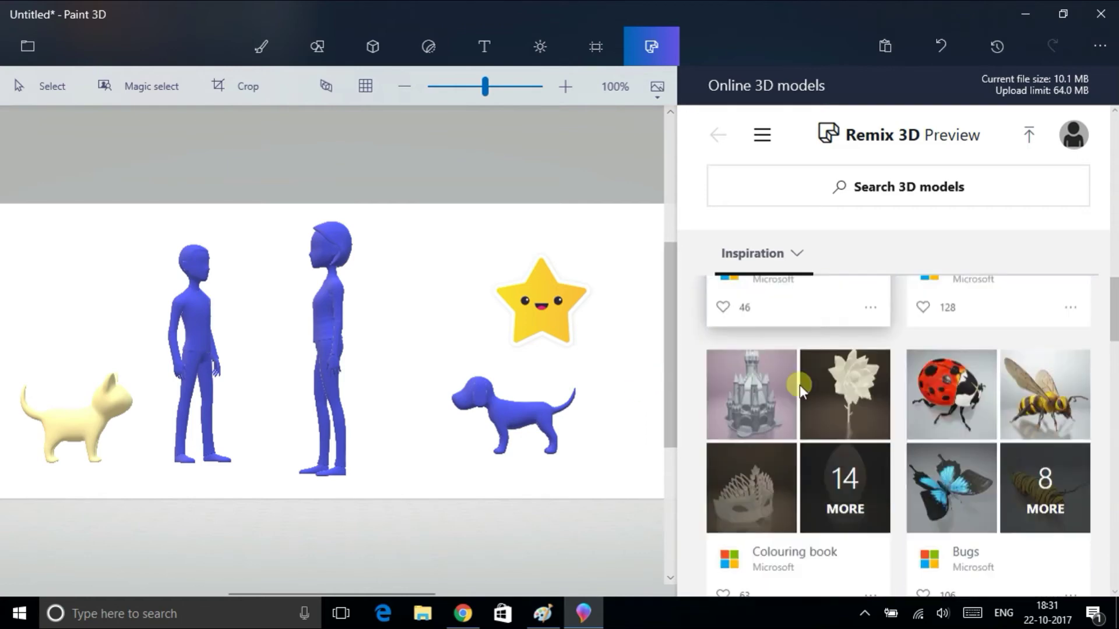
{"action": "scroll", "coordinate": [800, 384], "scroll_direction": "down", "scroll_amount": 6}
{"action": "scroll", "coordinate": [799, 385], "scroll_direction": "up", "scroll_amount": 9}
{"action": "scroll", "coordinate": [760, 345], "scroll_direction": "up", "scroll_amount": 4}
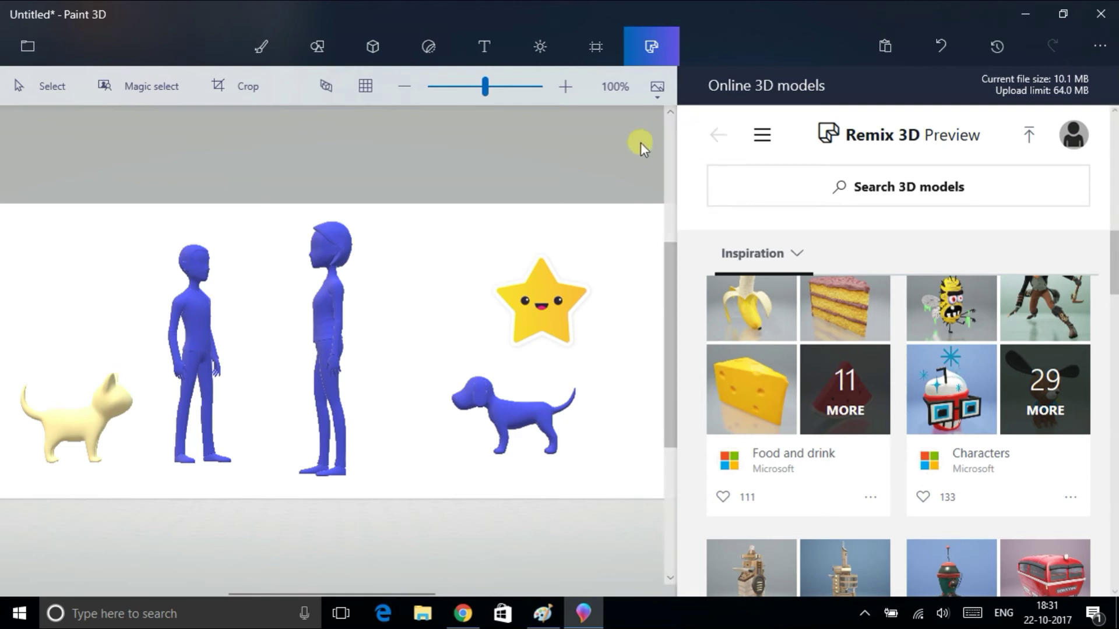
- Toggle tool labels on and off, and return Remix 3D to its first collections with its menu open
{"action": "left_click", "coordinate": [1100, 48]}
{"action": "left_click", "coordinate": [1099, 48]}
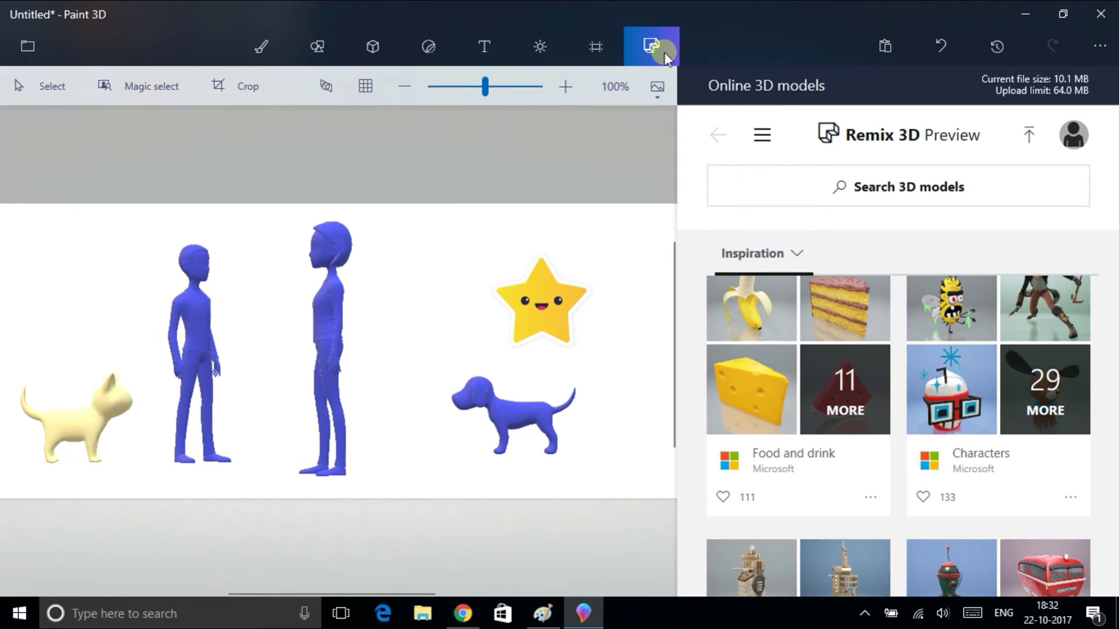
{"action": "left_click", "coordinate": [1031, 420]}
{"action": "left_click", "coordinate": [722, 138]}
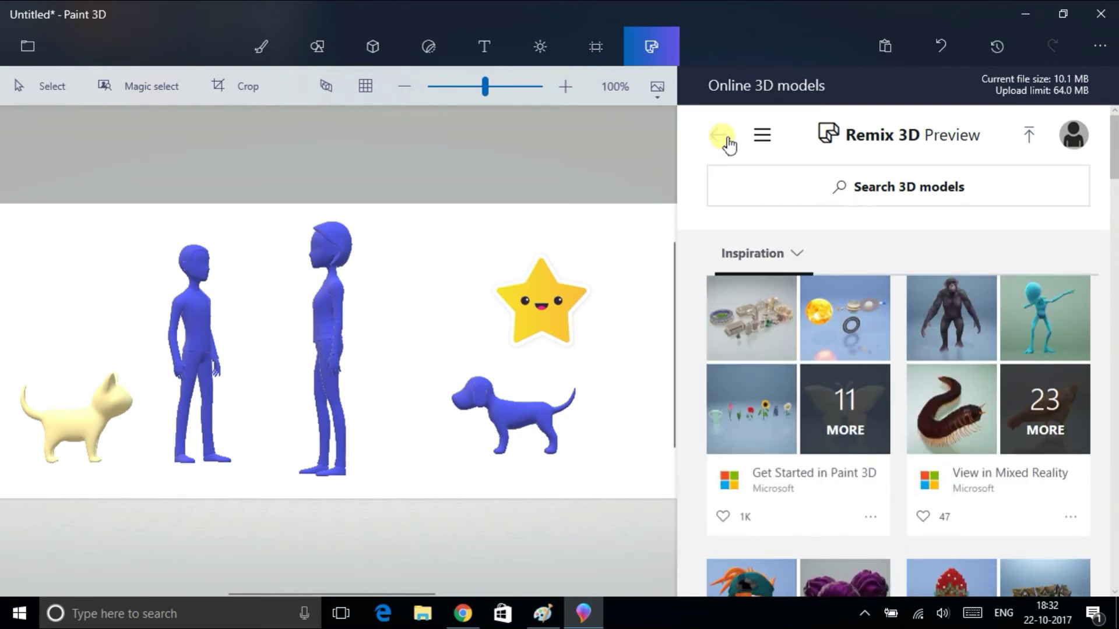
{"action": "left_click", "coordinate": [761, 135]}
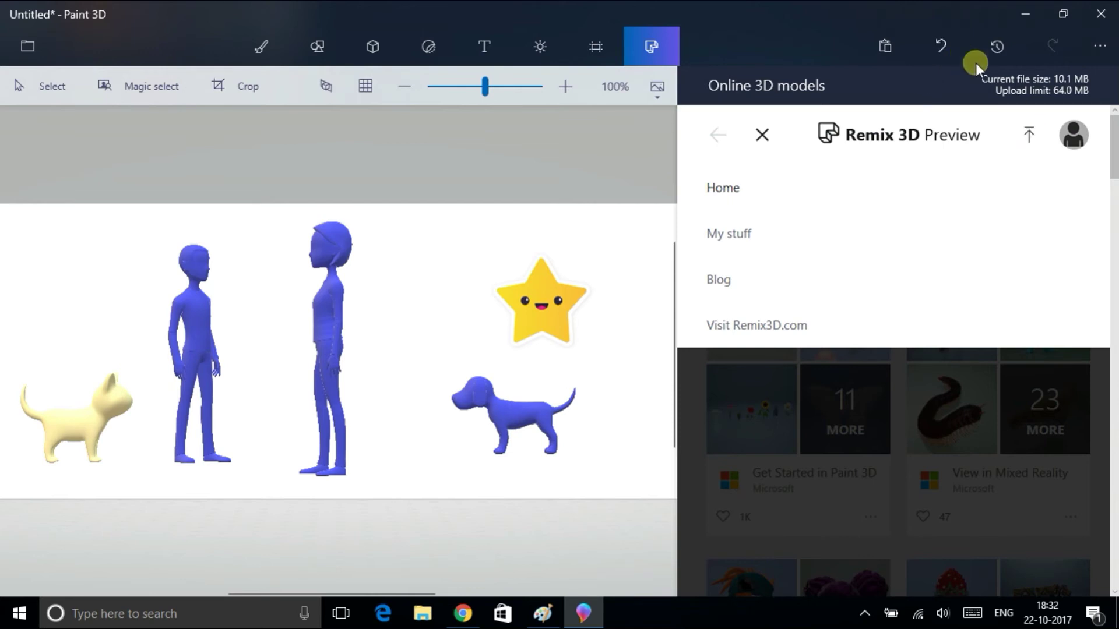
- Start and cancel Upload to Remix 3D, then reopen the library with its menu closed
{"action": "left_click", "coordinate": [1028, 135]}
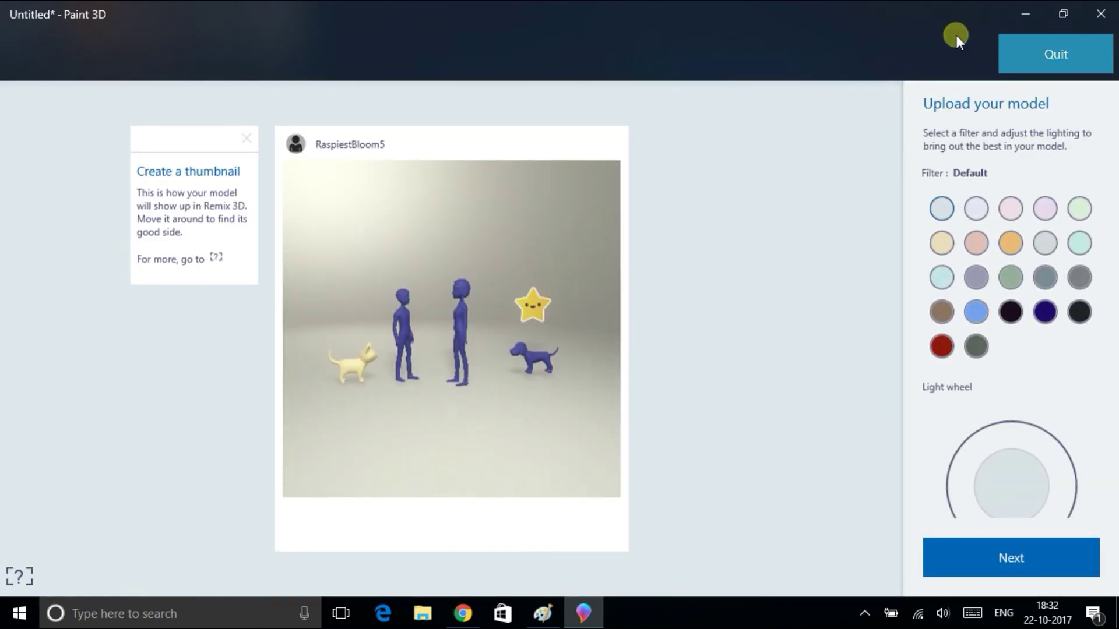
{"action": "left_click", "coordinate": [1048, 64]}
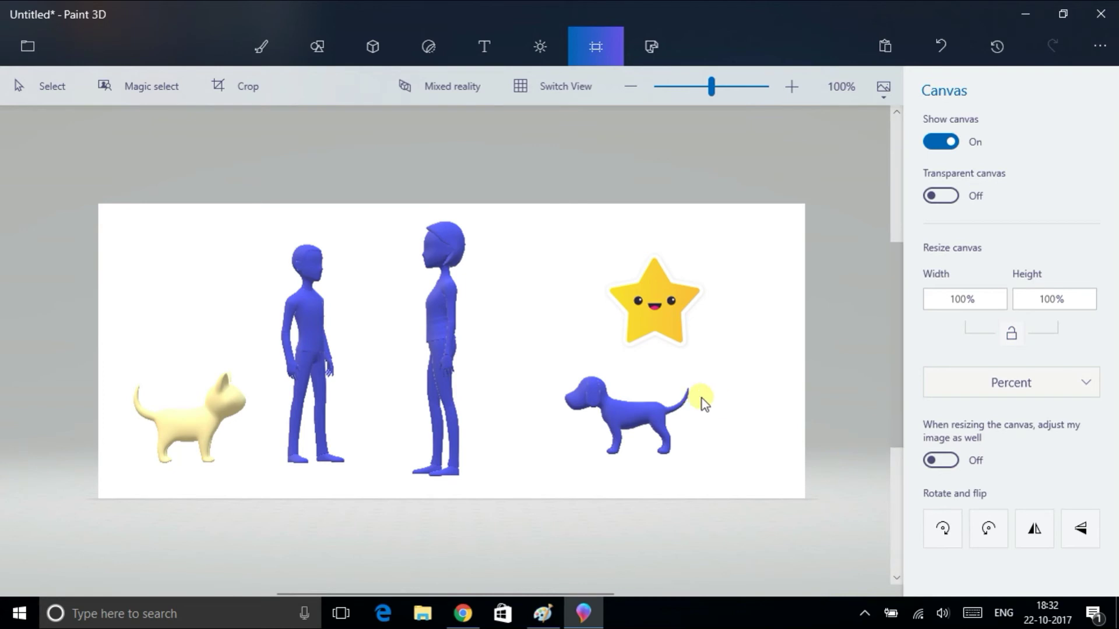
{"action": "left_click", "coordinate": [664, 44]}
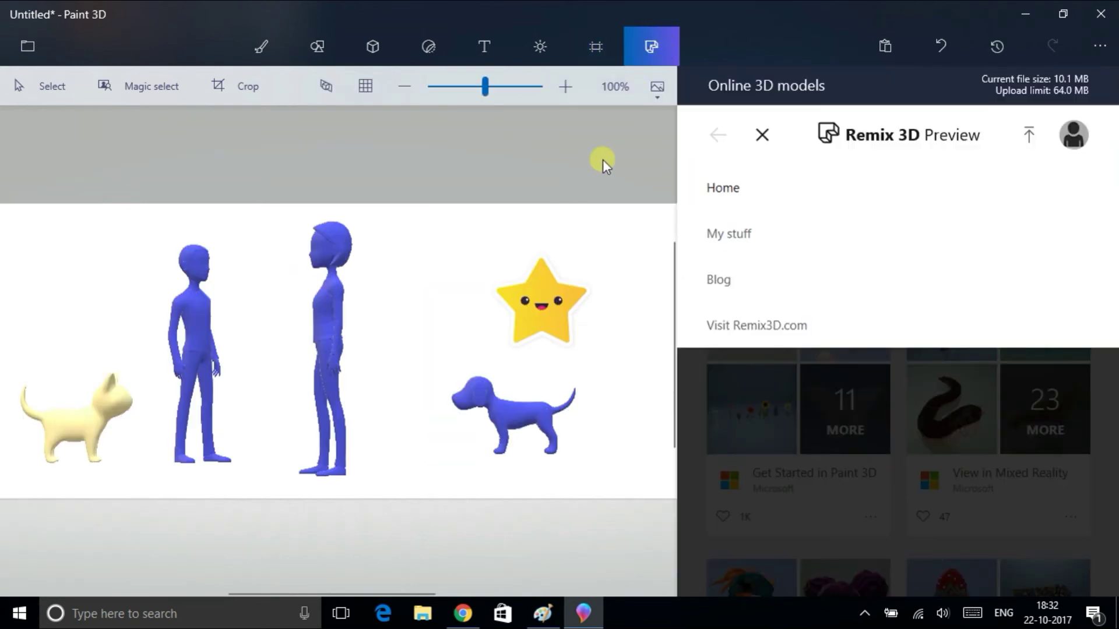
{"action": "left_click", "coordinate": [762, 137]}
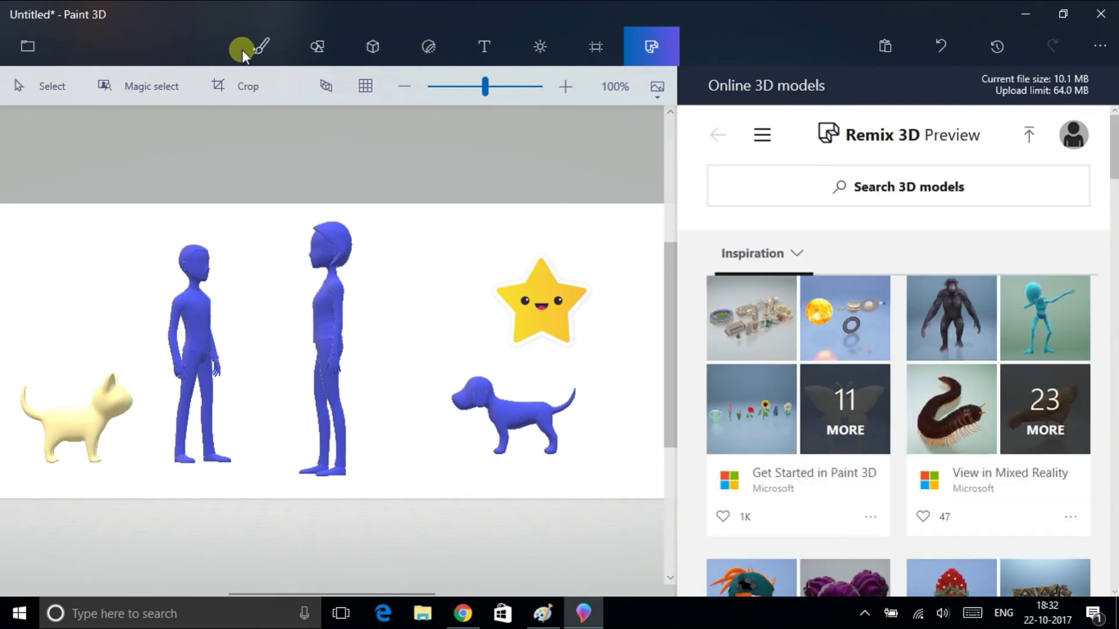
- Draw yellow marker and calligraphy-pen zigzags left of the first figure
{"action": "left_click", "coordinate": [257, 44]}
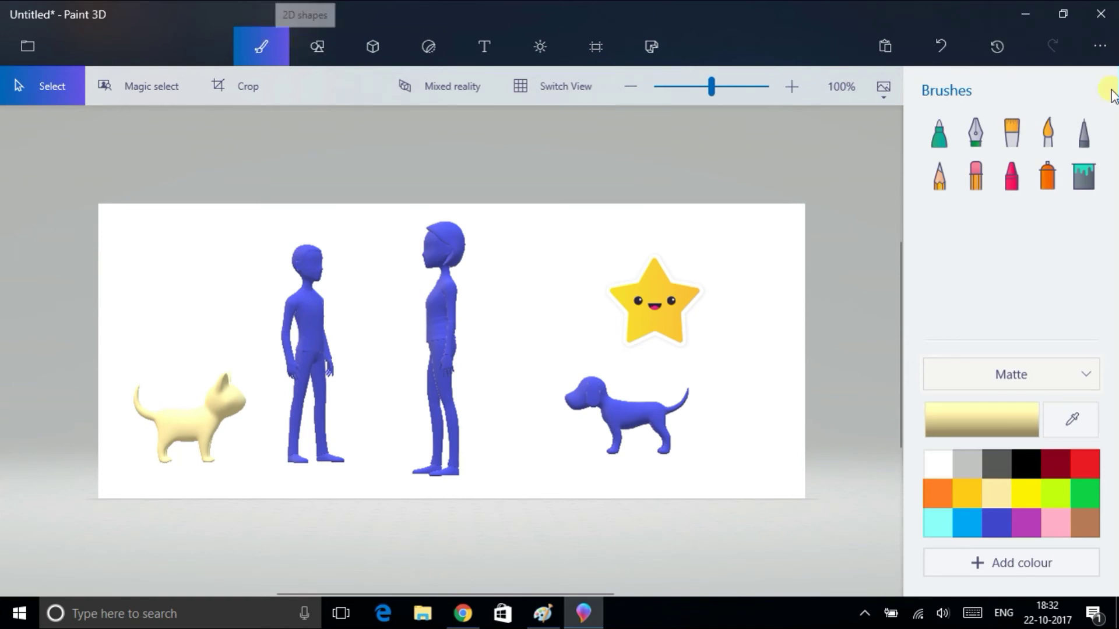
{"action": "left_click", "coordinate": [948, 137]}
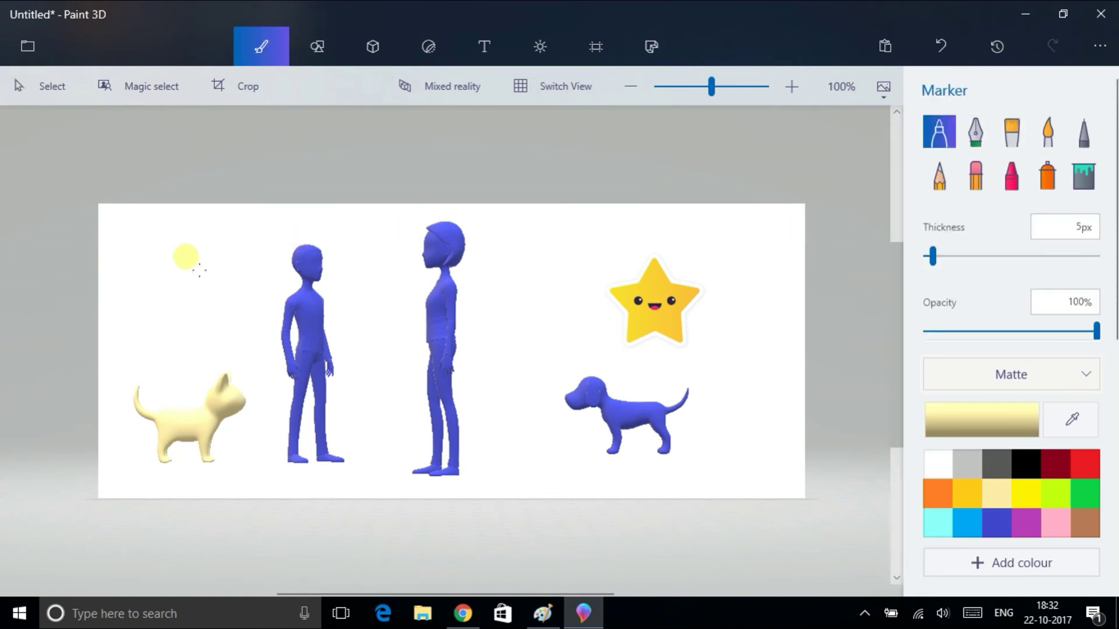
{"action": "left_click_drag", "start_coordinate": [204, 251], "coordinate": [214, 356]}
{"action": "left_click", "coordinate": [976, 131]}
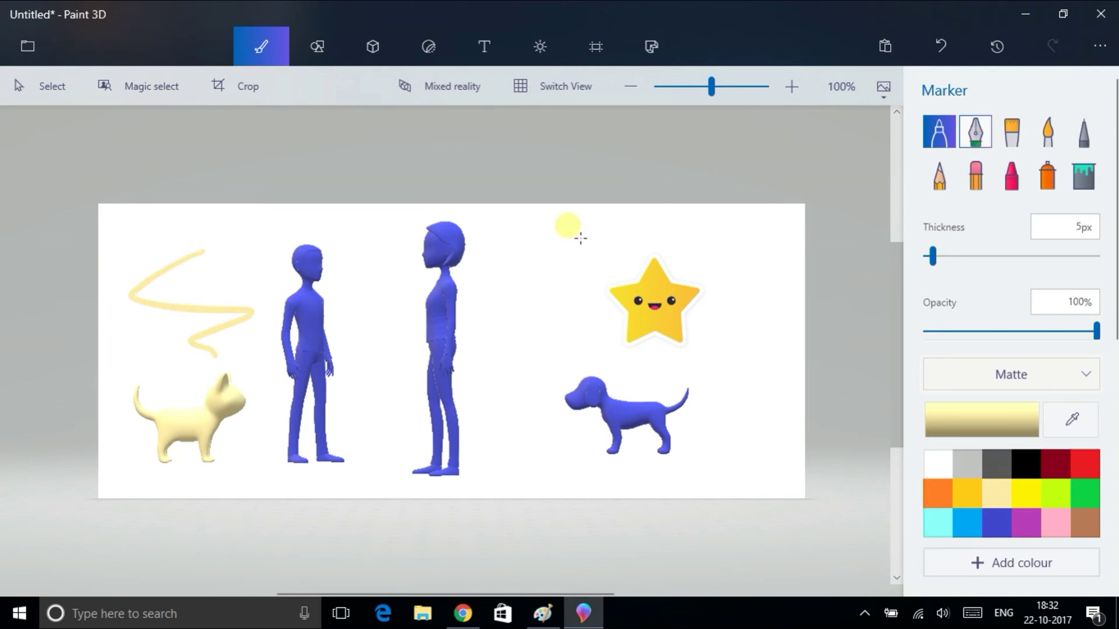
{"action": "left_click", "coordinate": [246, 254]}
{"action": "left_click_drag", "start_coordinate": [193, 274], "coordinate": [280, 321]}
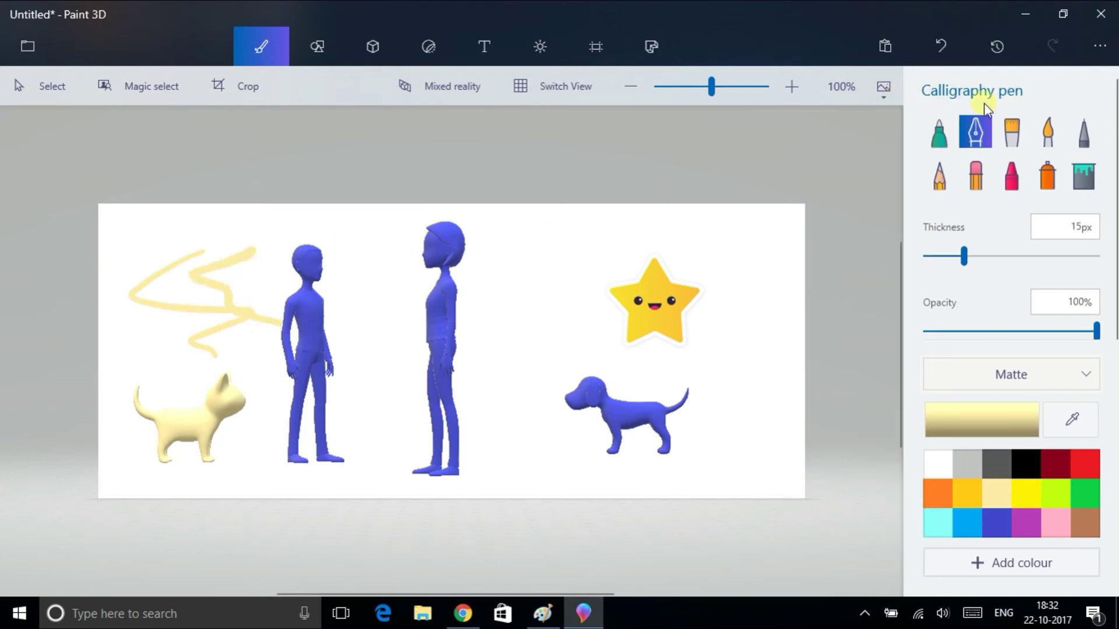
- Paint a gold oil-brush S-stroke, a faint watercolour wash at the bottom and a thin pen stroke
{"action": "left_click", "coordinate": [1011, 131]}
{"action": "left_click_drag", "start_coordinate": [598, 259], "coordinate": [461, 415]}
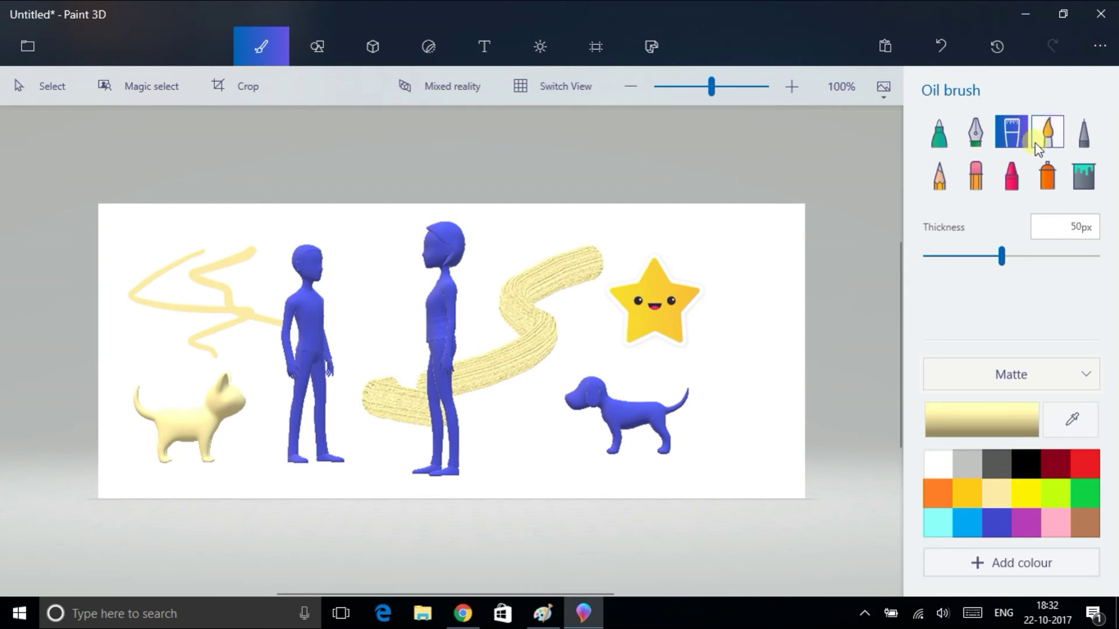
{"action": "left_click", "coordinate": [1047, 131]}
{"action": "left_click_drag", "start_coordinate": [487, 444], "coordinate": [500, 437]}
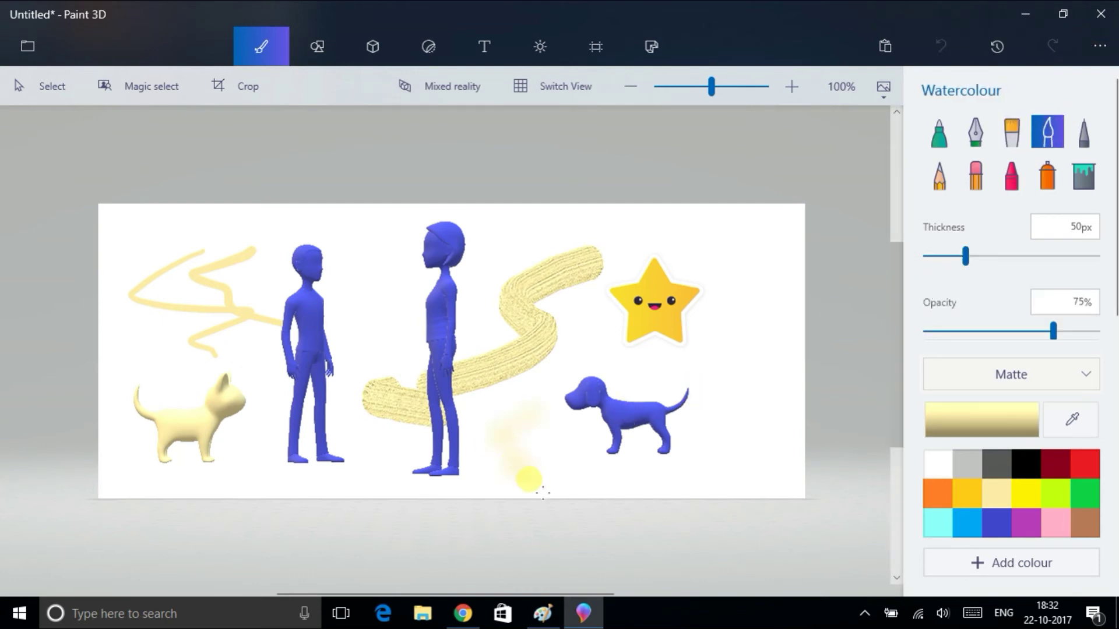
{"action": "left_click_drag", "start_coordinate": [542, 492], "coordinate": [545, 491]}
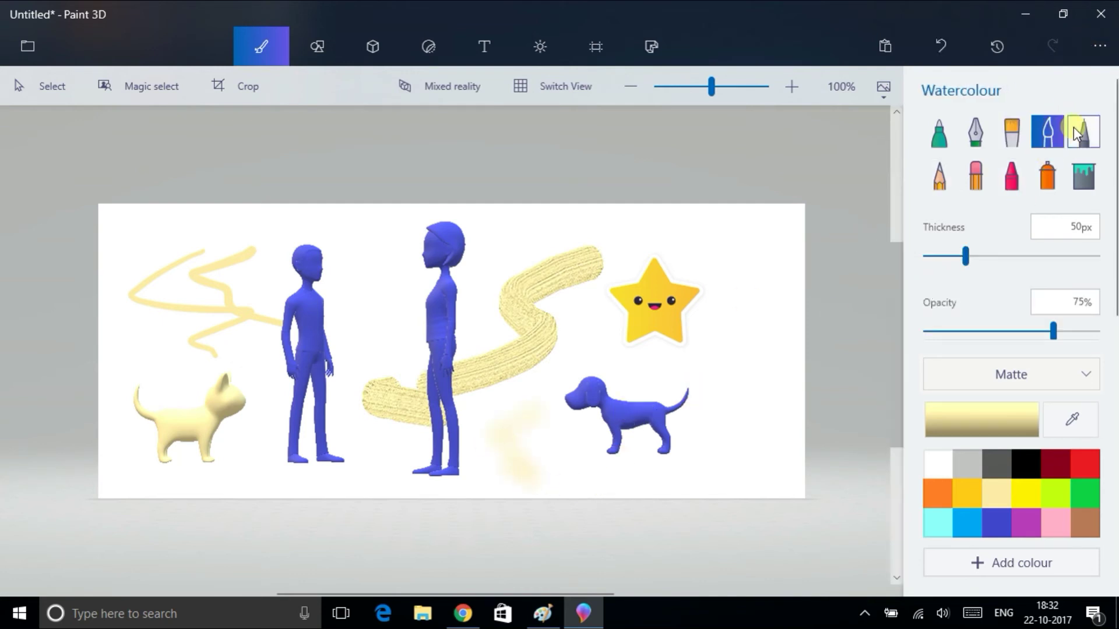
{"action": "left_click", "coordinate": [1076, 133]}
{"action": "left_click_drag", "start_coordinate": [535, 236], "coordinate": [516, 248]}
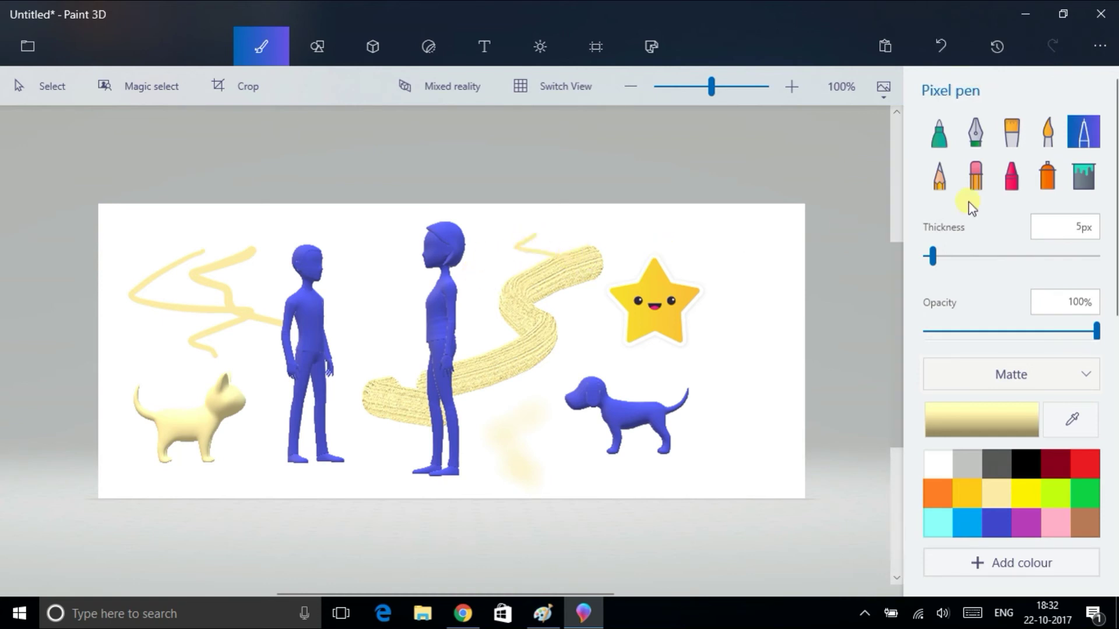
- Spray a faint stroke at the right, then erase through it and the yellow and gold squiggles
{"action": "left_click", "coordinate": [1048, 179]}
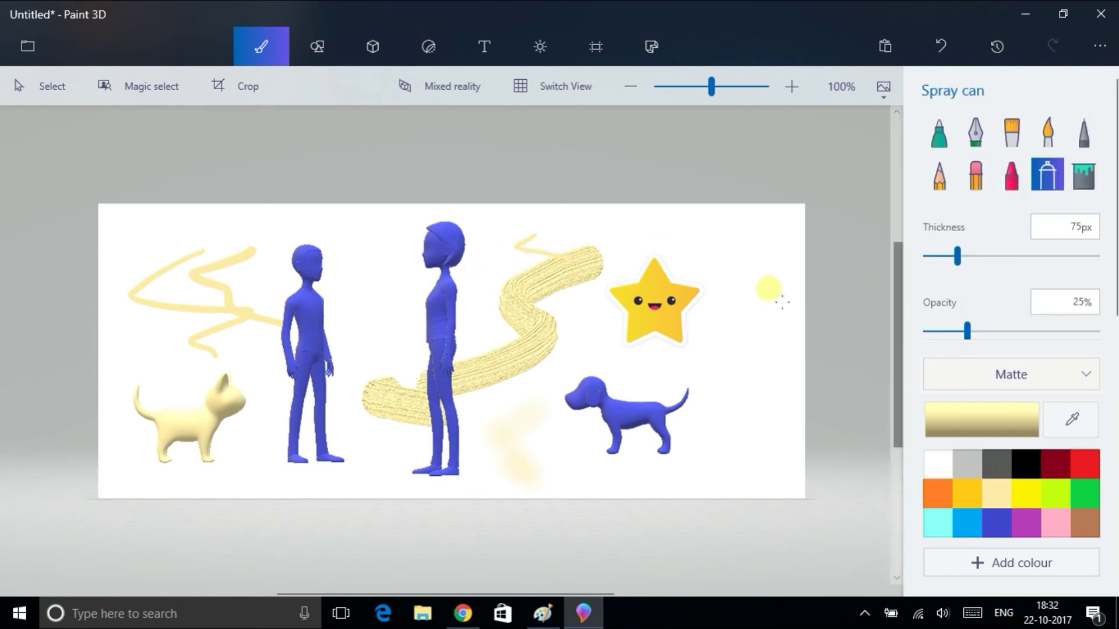
{"action": "left_click_drag", "start_coordinate": [769, 287], "coordinate": [757, 378]}
{"action": "left_click", "coordinate": [975, 175]}
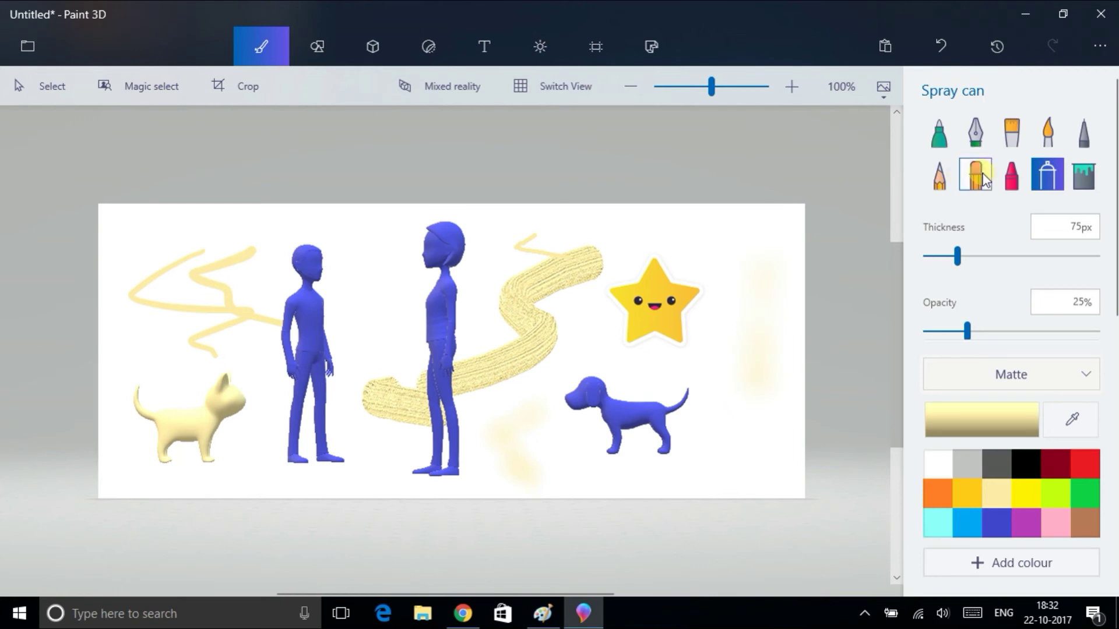
{"action": "left_click_drag", "start_coordinate": [769, 309], "coordinate": [756, 387]}
{"action": "mouse_move", "coordinate": [716, 323]}
{"action": "left_mouse_down"}
{"action": "mouse_move", "coordinate": [589, 338]}
{"action": "mouse_move", "coordinate": [629, 318]}
{"action": "mouse_move", "coordinate": [411, 351]}
{"action": "left_mouse_up"}
{"action": "mouse_move", "coordinate": [338, 319]}
{"action": "left_mouse_down"}
{"action": "mouse_move", "coordinate": [112, 313]}
{"action": "mouse_move", "coordinate": [87, 292]}
{"action": "mouse_move", "coordinate": [180, 255]}
{"action": "mouse_move", "coordinate": [325, 290]}
{"action": "mouse_move", "coordinate": [341, 343]}
{"action": "mouse_move", "coordinate": [267, 317]}
{"action": "mouse_move", "coordinate": [120, 301]}
{"action": "left_mouse_up"}
{"action": "left_click_drag", "start_coordinate": [527, 257], "coordinate": [600, 265]}
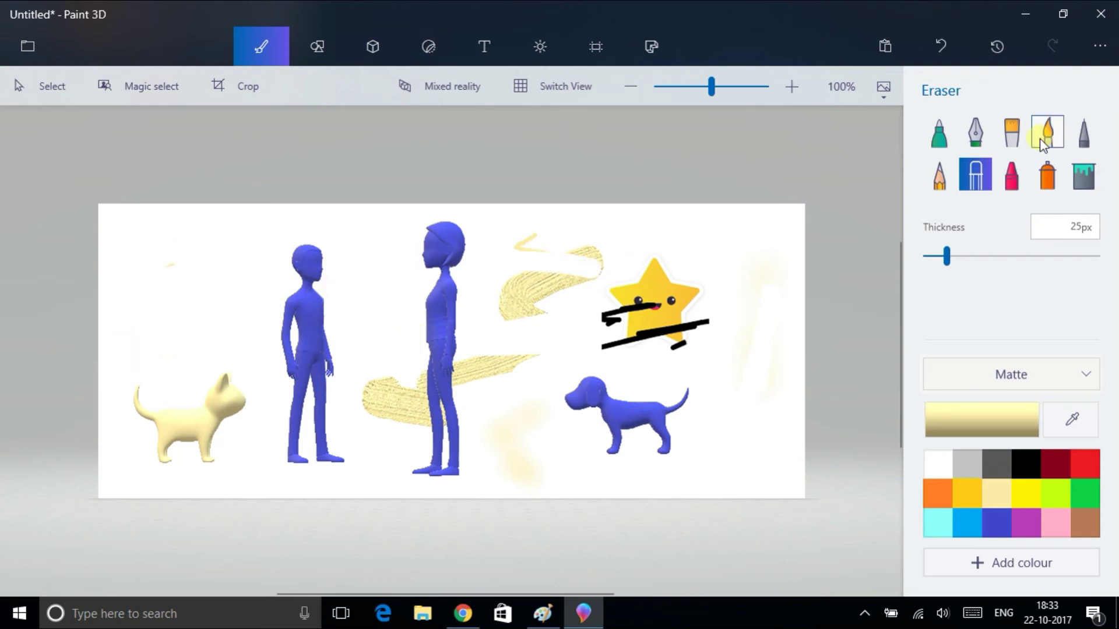
- Pencil a cream zigzag left of the man, then oil-brush glossy gold strokes across the lower canvas
{"action": "left_click", "coordinate": [937, 178]}
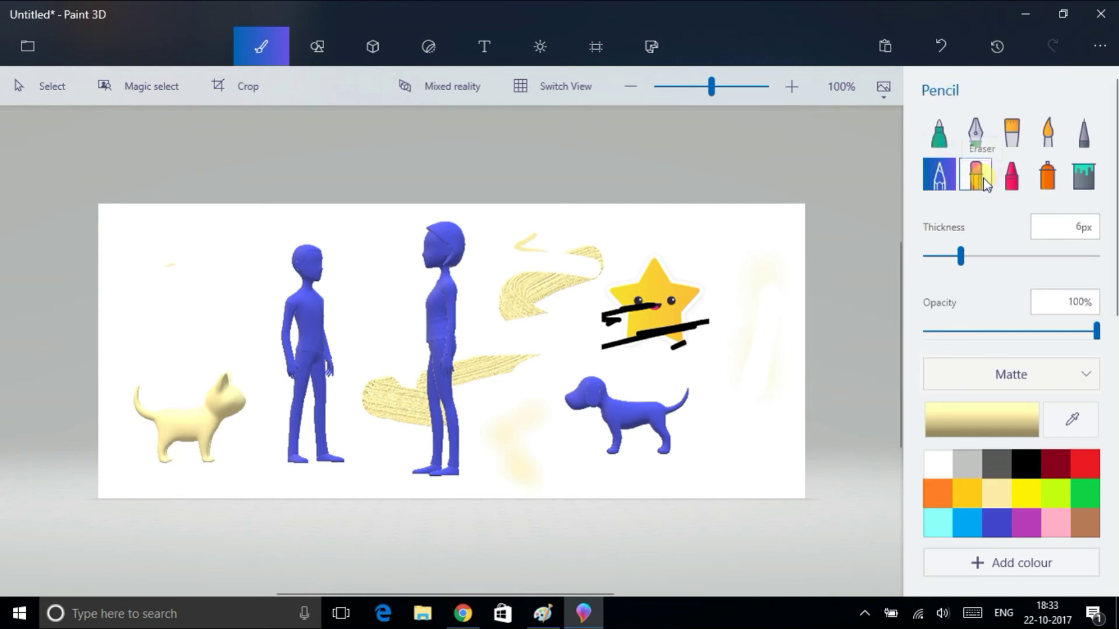
{"action": "left_click_drag", "start_coordinate": [220, 250], "coordinate": [274, 390]}
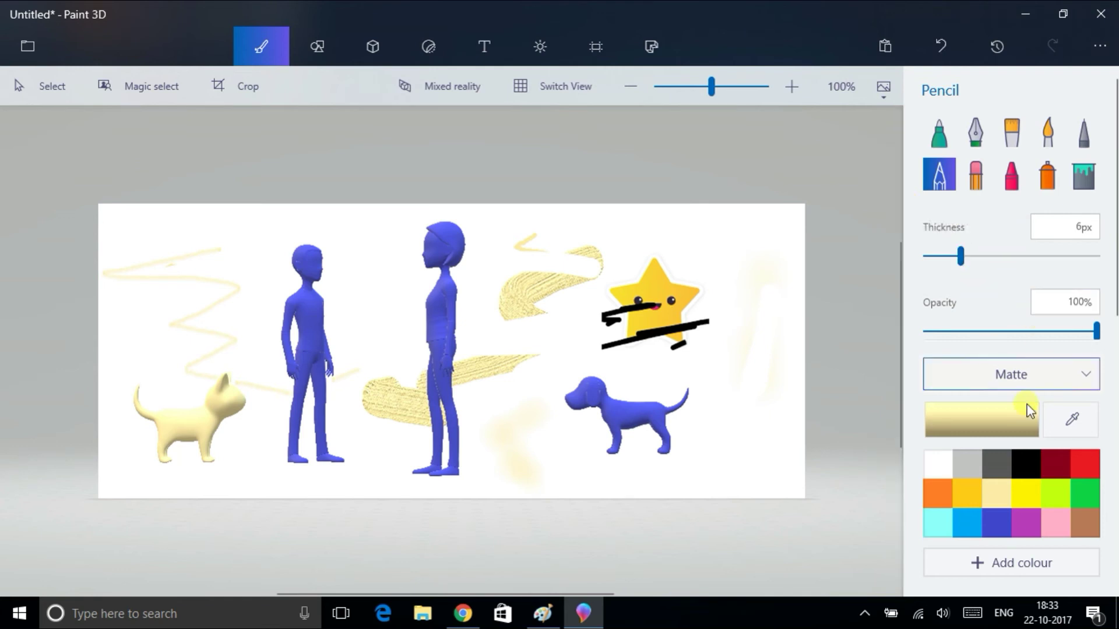
{"action": "left_click", "coordinate": [1062, 386]}
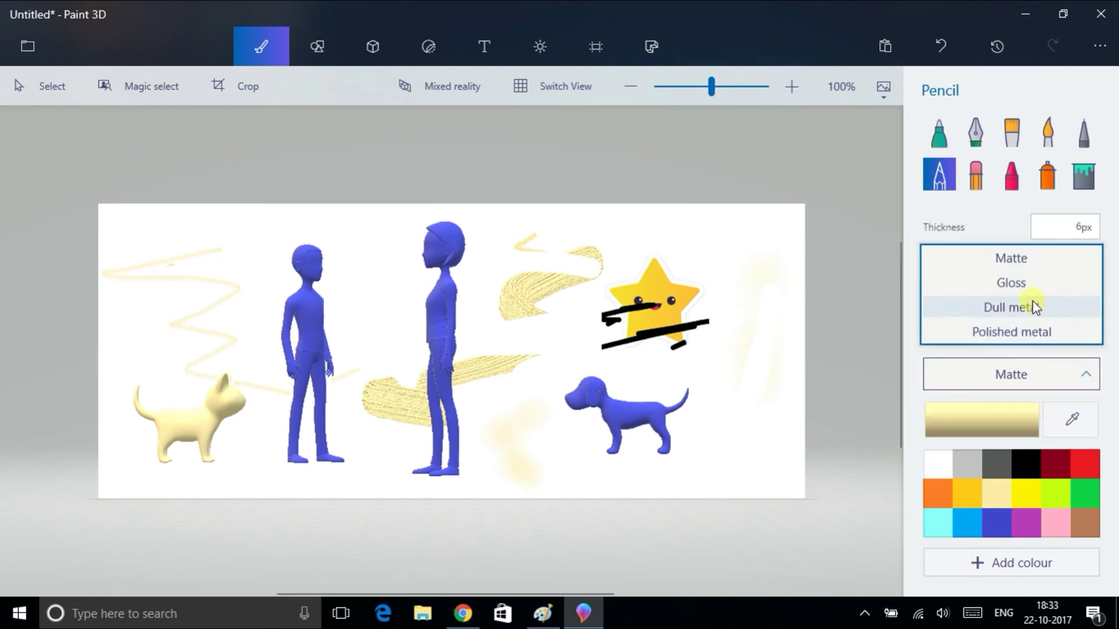
{"action": "left_click", "coordinate": [944, 282]}
{"action": "left_click", "coordinate": [1001, 138]}
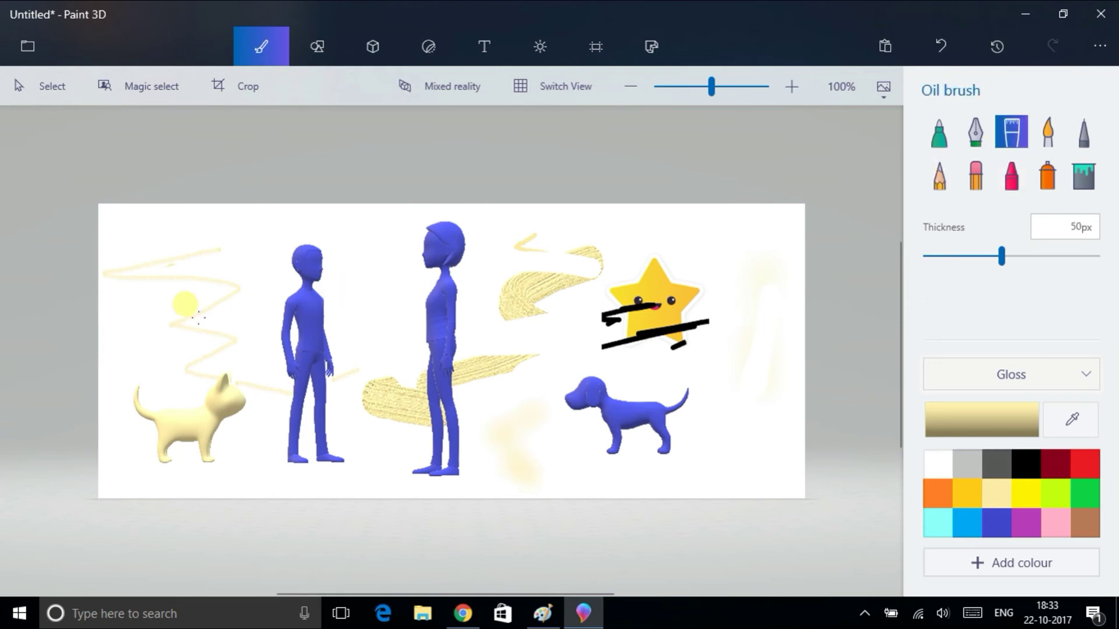
{"action": "mouse_move", "coordinate": [149, 295]}
{"action": "left_mouse_down"}
{"action": "mouse_move", "coordinate": [253, 333]}
{"action": "mouse_move", "coordinate": [492, 389]}
{"action": "mouse_move", "coordinate": [207, 445]}
{"action": "mouse_move", "coordinate": [243, 512]}
{"action": "mouse_move", "coordinate": [15, 524]}
{"action": "left_mouse_up"}
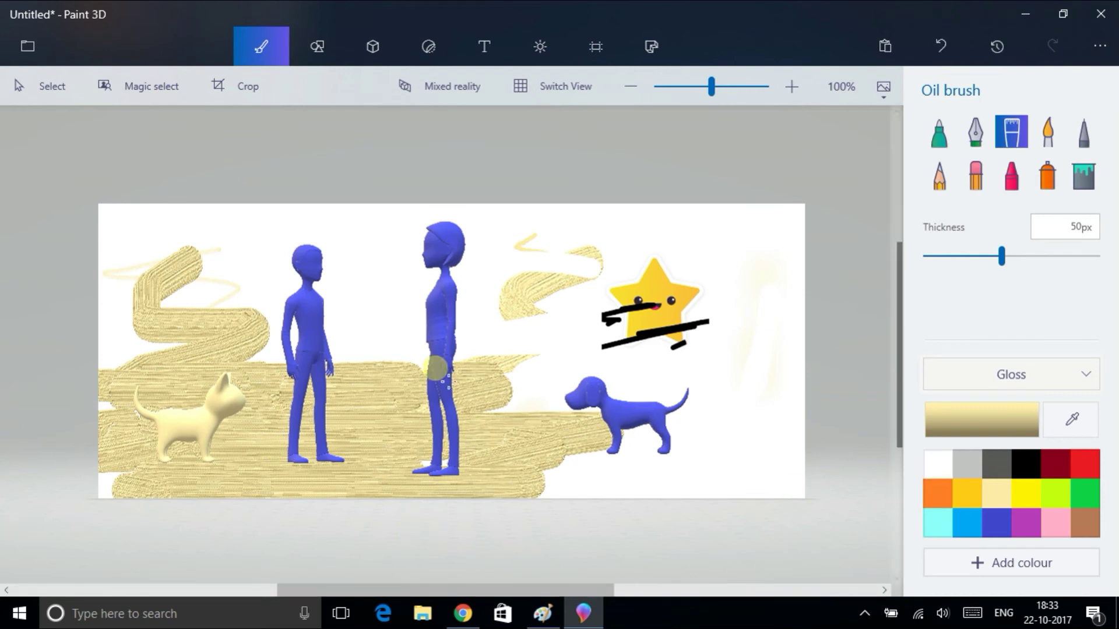
- Select and delete the cat model and the star sticker
{"action": "left_click", "coordinate": [30, 88]}
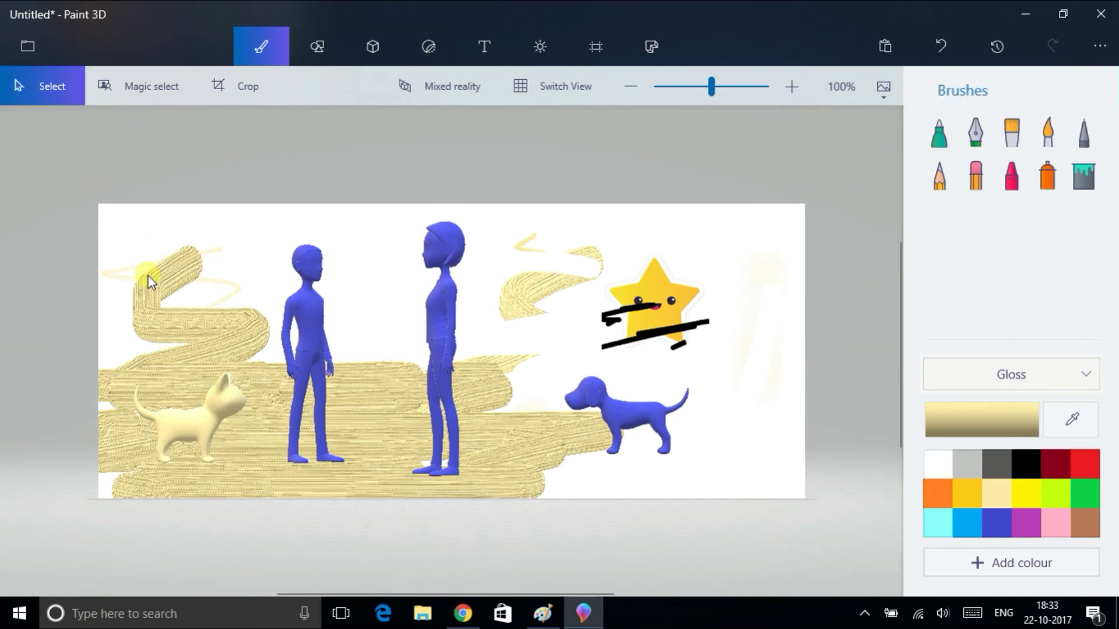
{"action": "left_click", "coordinate": [183, 421]}
{"action": "left_click", "coordinate": [571, 387]}
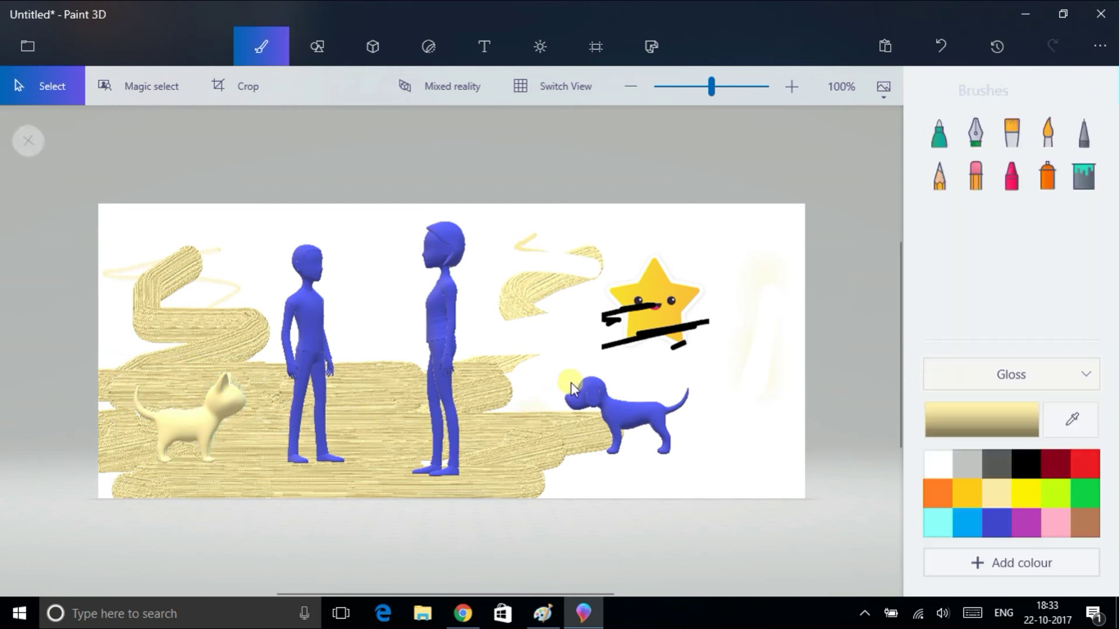
{"action": "key", "text": "Delete"}
{"action": "left_click", "coordinate": [653, 297]}
{"action": "key", "text": "Delete"}
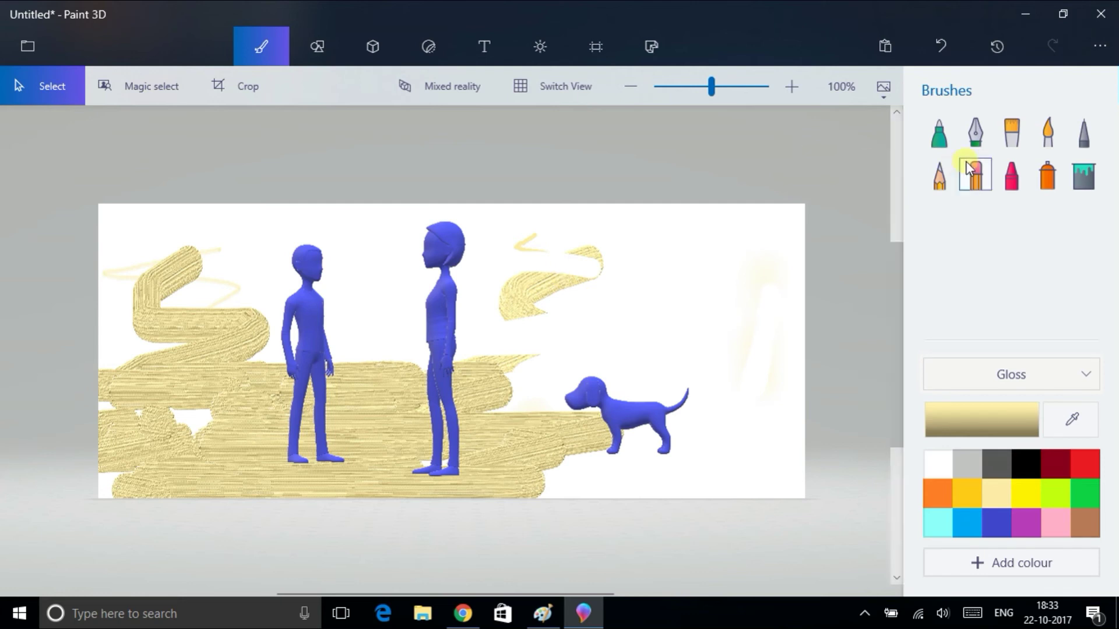
- Erase all yellow and gold strokes with a widened 118px eraser, then choose dark grey
{"action": "left_click", "coordinate": [975, 174]}
{"action": "mouse_move", "coordinate": [600, 257]}
{"action": "left_mouse_down"}
{"action": "mouse_move", "coordinate": [83, 264]}
{"action": "mouse_move", "coordinate": [537, 237]}
{"action": "mouse_move", "coordinate": [536, 287]}
{"action": "mouse_move", "coordinate": [441, 320]}
{"action": "mouse_move", "coordinate": [551, 254]}
{"action": "mouse_move", "coordinate": [467, 283]}
{"action": "mouse_move", "coordinate": [489, 340]}
{"action": "mouse_move", "coordinate": [233, 312]}
{"action": "mouse_move", "coordinate": [151, 378]}
{"action": "left_mouse_up"}
{"action": "left_click", "coordinate": [1025, 257]}
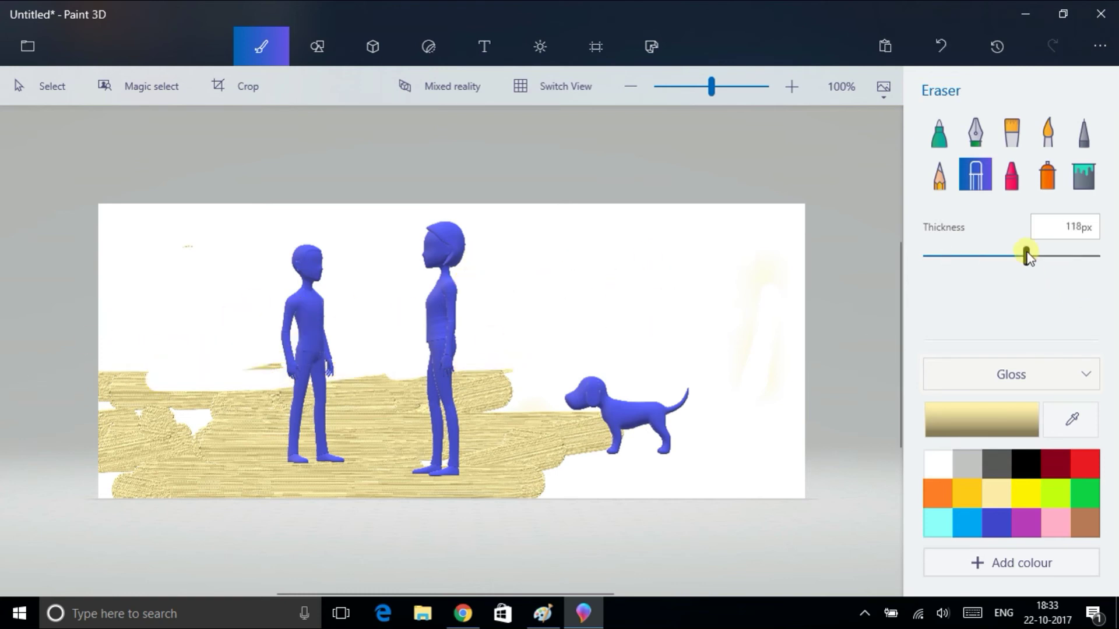
{"action": "mouse_move", "coordinate": [471, 344]}
{"action": "left_mouse_down"}
{"action": "mouse_move", "coordinate": [140, 407]}
{"action": "mouse_move", "coordinate": [112, 445]}
{"action": "mouse_move", "coordinate": [832, 470]}
{"action": "left_mouse_up"}
{"action": "mouse_move", "coordinate": [259, 378]}
{"action": "left_mouse_down"}
{"action": "mouse_move", "coordinate": [493, 284]}
{"action": "mouse_move", "coordinate": [201, 193]}
{"action": "mouse_move", "coordinate": [268, 250]}
{"action": "left_mouse_up"}
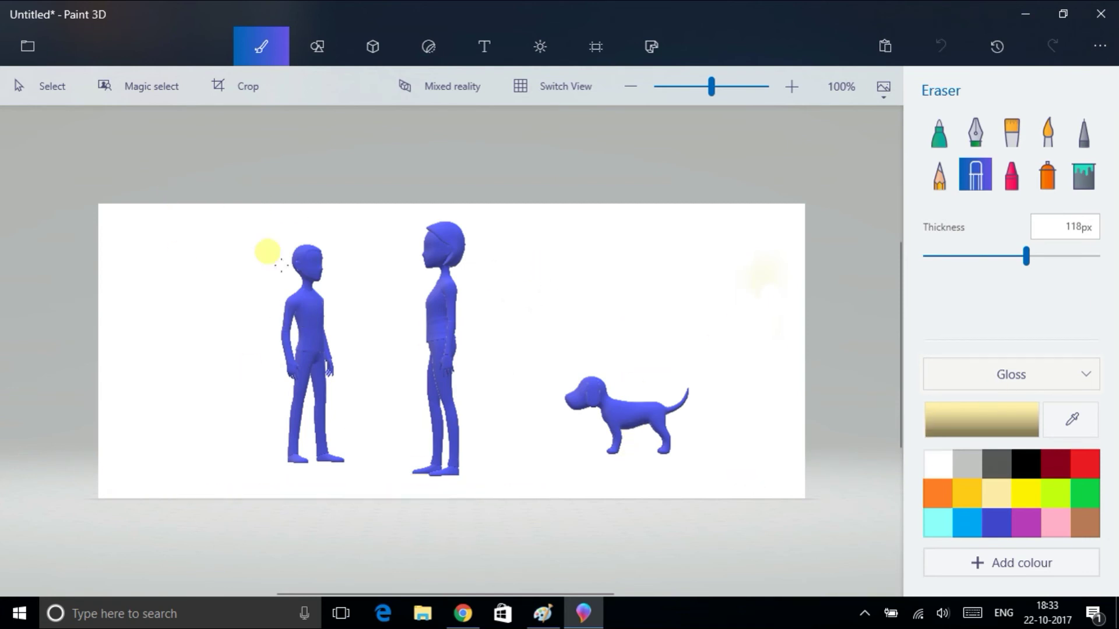
{"action": "left_click", "coordinate": [995, 457]}
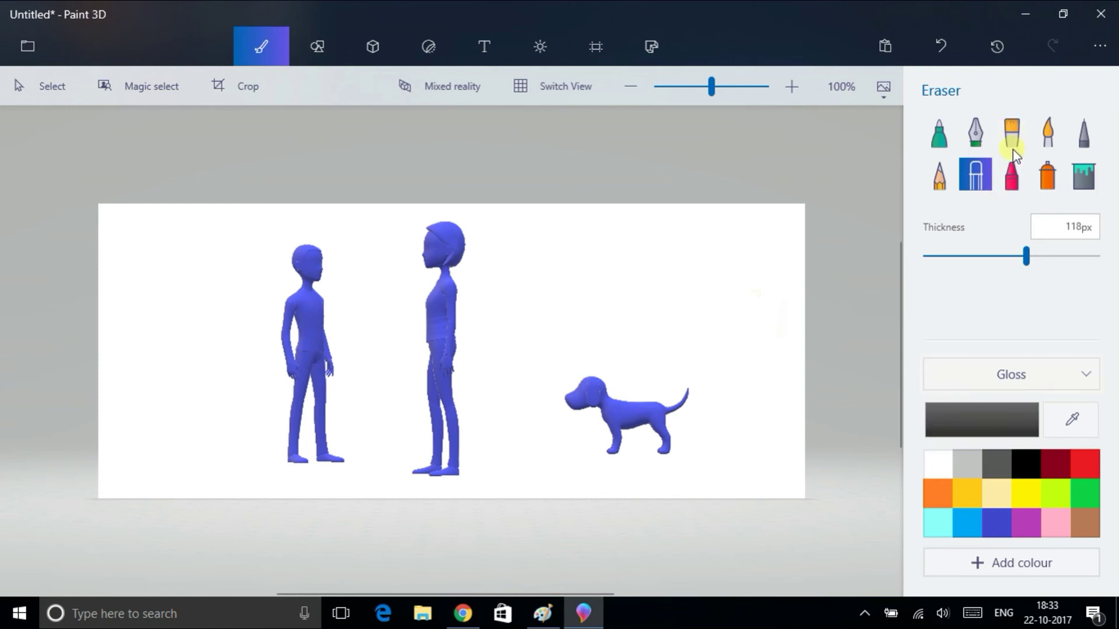
- Oil-brush dark grey along the bottom up to the figures' feet, filling the gap behind the dog's head
{"action": "left_click", "coordinate": [1011, 133]}
{"action": "mouse_move", "coordinate": [231, 419]}
{"action": "left_mouse_down"}
{"action": "mouse_move", "coordinate": [150, 466]}
{"action": "mouse_move", "coordinate": [55, 495]}
{"action": "mouse_move", "coordinate": [466, 484]}
{"action": "mouse_move", "coordinate": [770, 494]}
{"action": "mouse_move", "coordinate": [856, 477]}
{"action": "mouse_move", "coordinate": [30, 482]}
{"action": "mouse_move", "coordinate": [754, 466]}
{"action": "mouse_move", "coordinate": [6, 457]}
{"action": "left_mouse_up"}
{"action": "left_click_drag", "start_coordinate": [191, 459], "coordinate": [836, 453]}
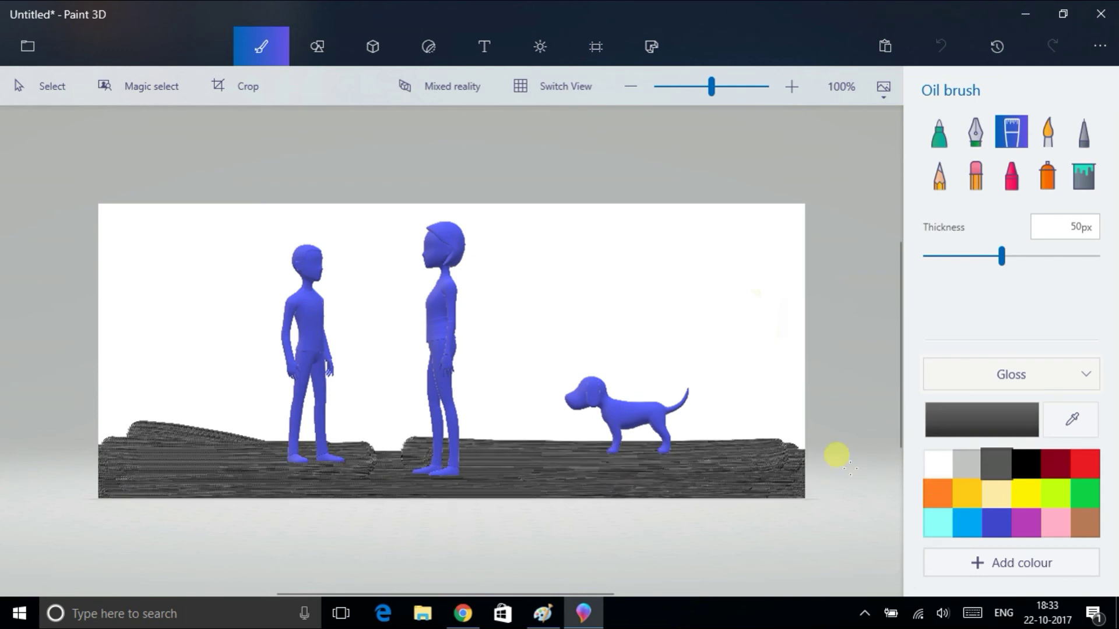
{"action": "mouse_move", "coordinate": [487, 436]}
{"action": "left_mouse_down"}
{"action": "mouse_move", "coordinate": [125, 437]}
{"action": "mouse_move", "coordinate": [749, 412]}
{"action": "mouse_move", "coordinate": [763, 440]}
{"action": "left_mouse_up"}
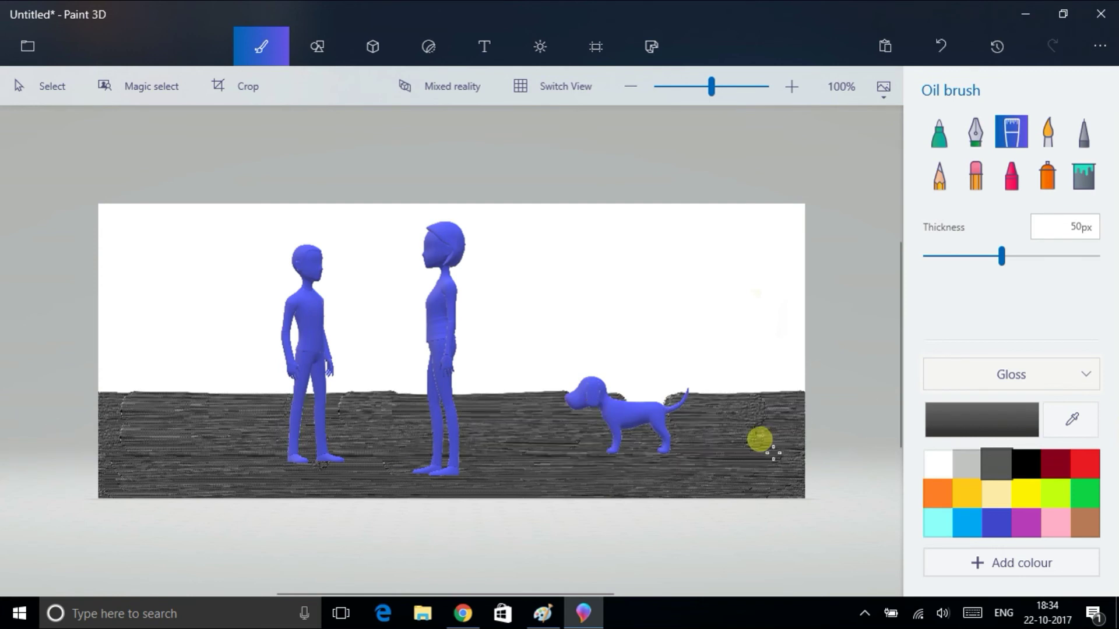
{"action": "left_click_drag", "start_coordinate": [606, 390], "coordinate": [708, 398]}
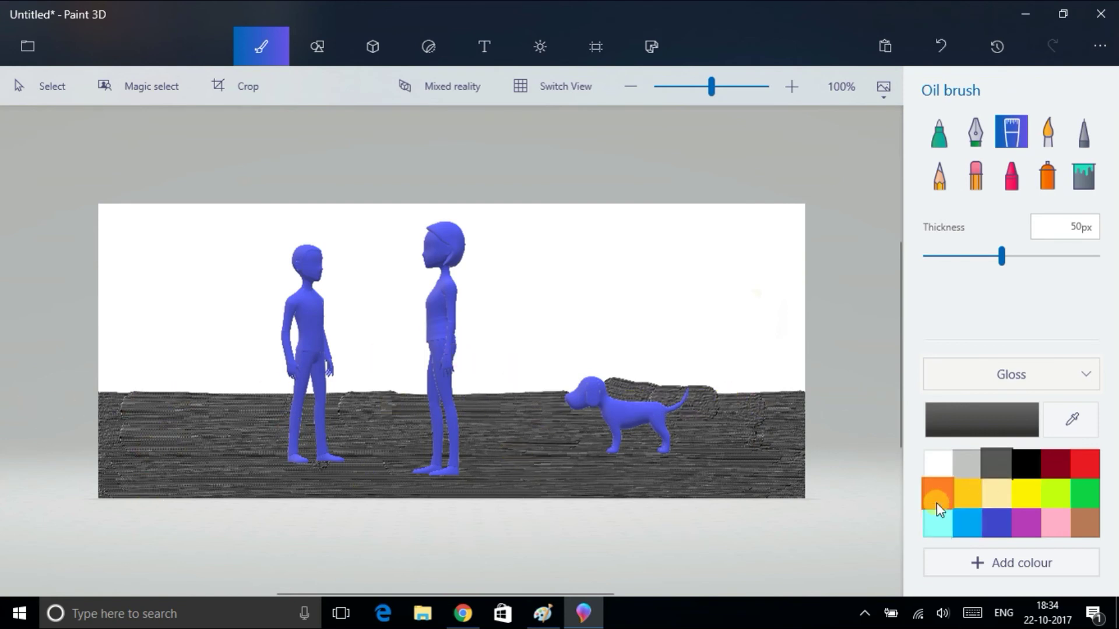
- Paint a blue oil-brush sky band across the top of the canvas
{"action": "left_click", "coordinate": [965, 522]}
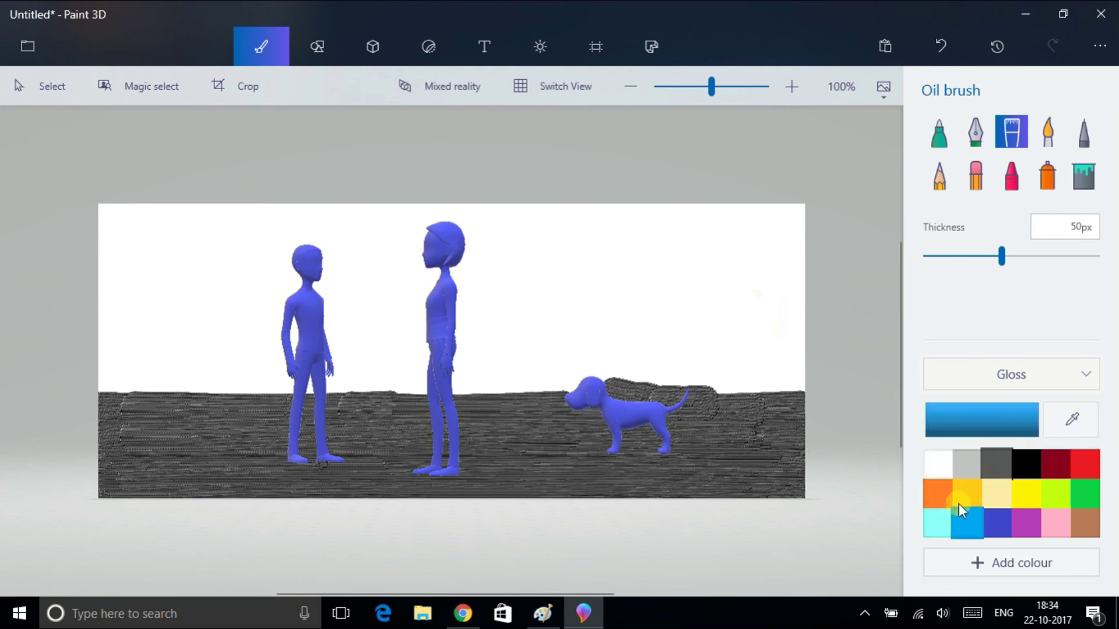
{"action": "mouse_move", "coordinate": [174, 241]}
{"action": "left_mouse_down"}
{"action": "mouse_move", "coordinate": [919, 230]}
{"action": "mouse_move", "coordinate": [130, 229]}
{"action": "mouse_move", "coordinate": [879, 219]}
{"action": "mouse_move", "coordinate": [344, 217]}
{"action": "mouse_move", "coordinate": [731, 220]}
{"action": "left_mouse_up"}
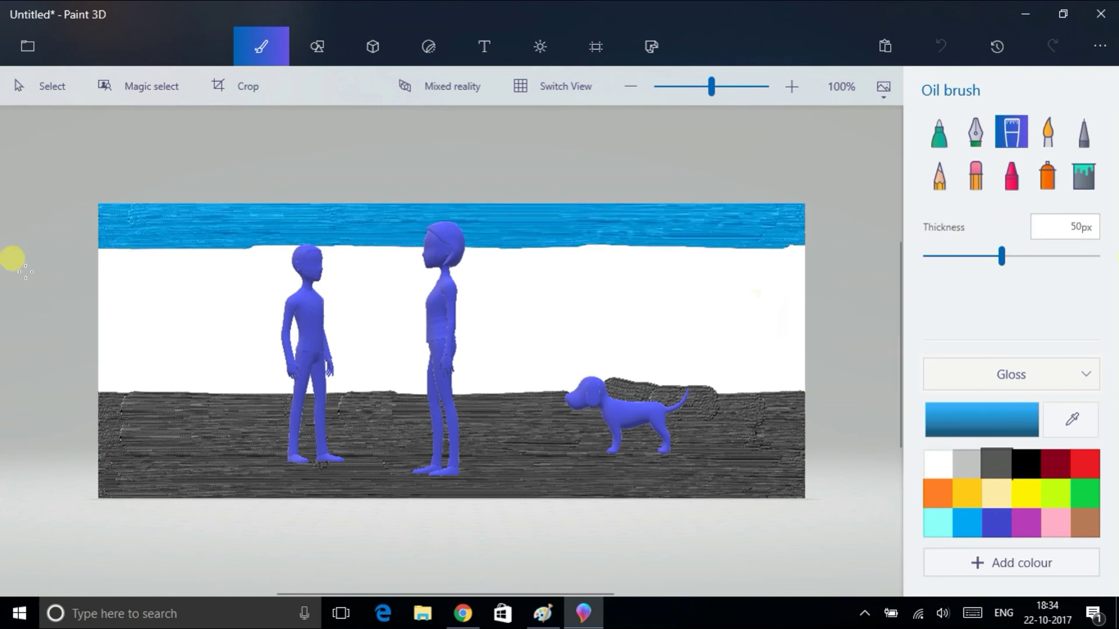
{"action": "left_click_drag", "start_coordinate": [369, 289], "coordinate": [369, 282]}
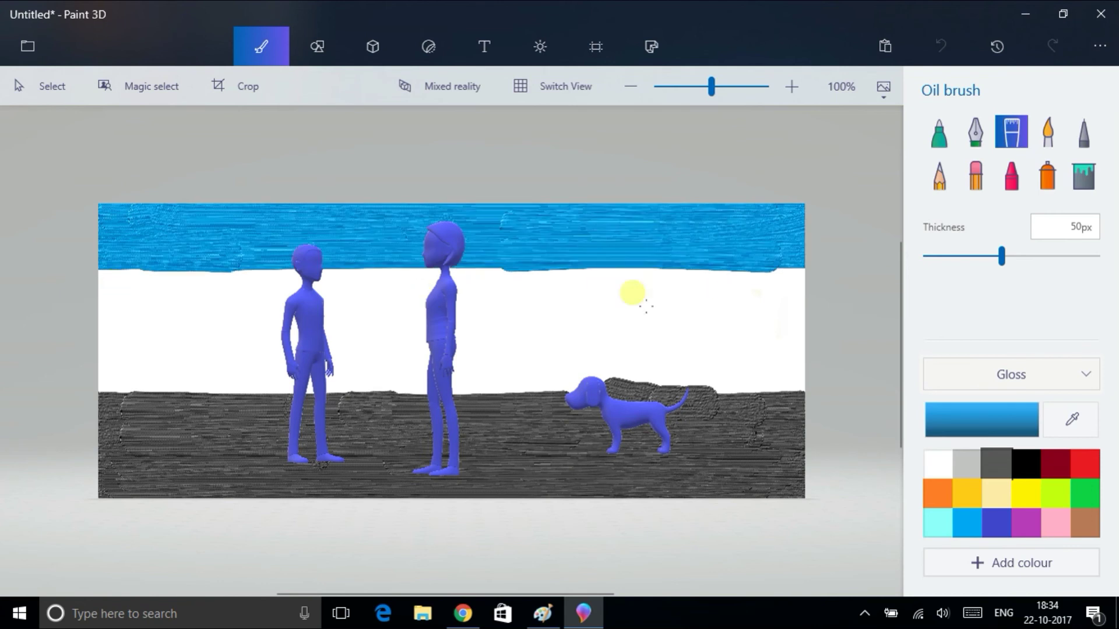
{"action": "mouse_move", "coordinate": [175, 303]}
{"action": "left_mouse_down"}
{"action": "mouse_move", "coordinate": [831, 290]}
{"action": "mouse_move", "coordinate": [731, 277]}
{"action": "mouse_move", "coordinate": [801, 270]}
{"action": "mouse_move", "coordinate": [824, 282]}
{"action": "left_mouse_up"}
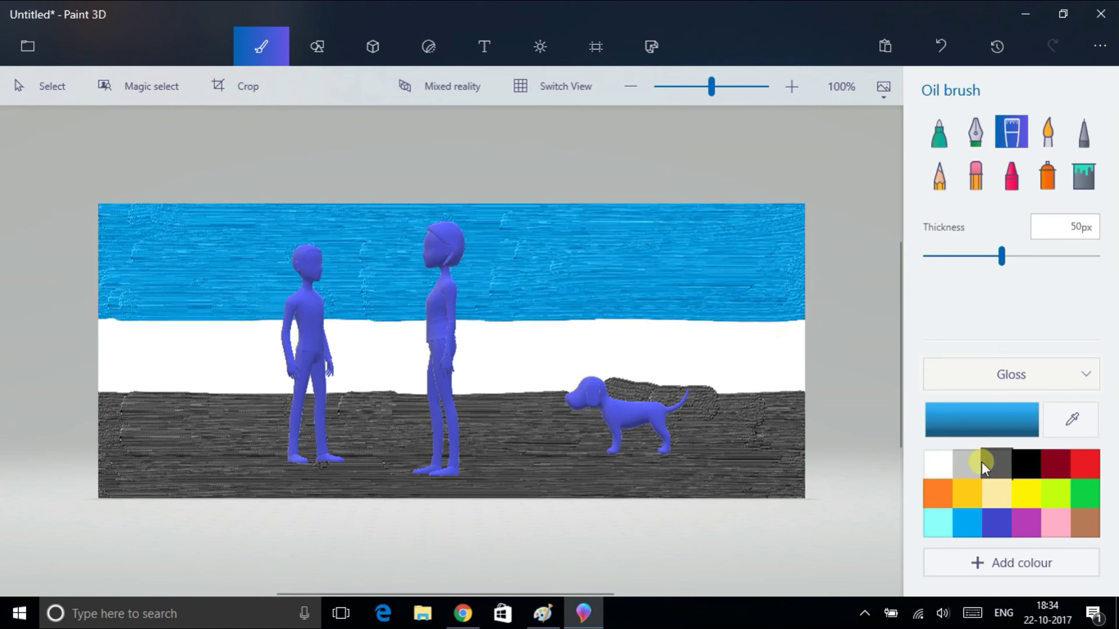
- Paint gold over the white middle band, closing every remaining white gap to the right edge
{"action": "left_click", "coordinate": [963, 501]}
{"action": "left_click_drag", "start_coordinate": [295, 363], "coordinate": [426, 355]}
{"action": "mouse_move", "coordinate": [168, 318]}
{"action": "left_mouse_down"}
{"action": "mouse_move", "coordinate": [113, 325]}
{"action": "mouse_move", "coordinate": [150, 367]}
{"action": "mouse_move", "coordinate": [841, 374]}
{"action": "mouse_move", "coordinate": [828, 389]}
{"action": "mouse_move", "coordinate": [89, 396]}
{"action": "left_mouse_up"}
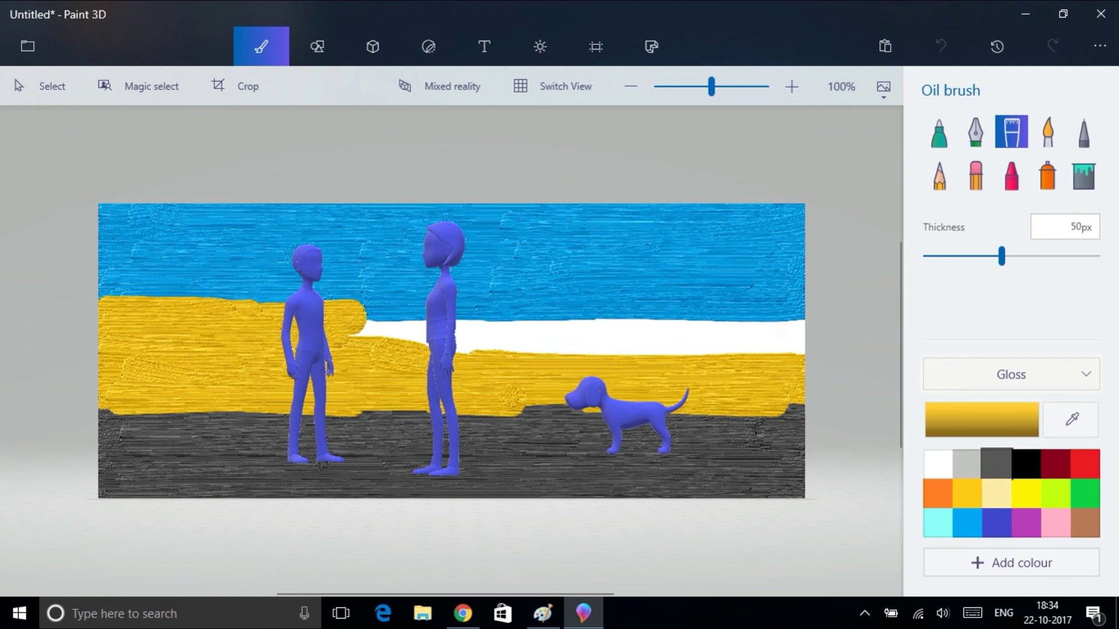
{"action": "mouse_move", "coordinate": [891, 344]}
{"action": "left_mouse_down"}
{"action": "mouse_move", "coordinate": [382, 350]}
{"action": "mouse_move", "coordinate": [804, 352]}
{"action": "left_mouse_up"}
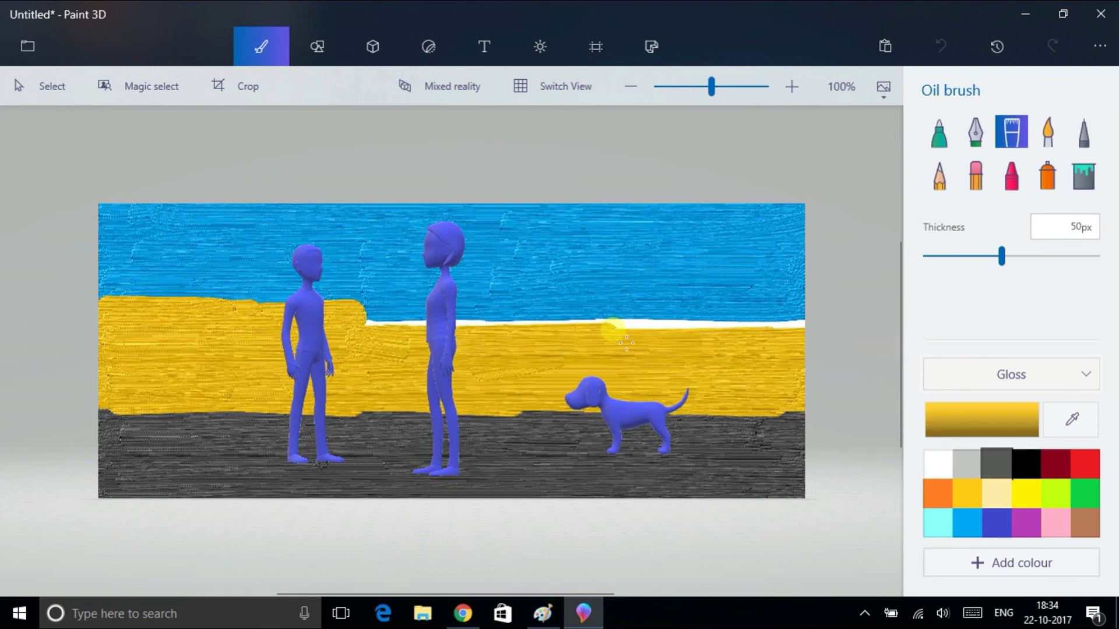
{"action": "left_click_drag", "start_coordinate": [614, 331], "coordinate": [933, 344]}
{"action": "left_click_drag", "start_coordinate": [301, 332], "coordinate": [745, 325]}
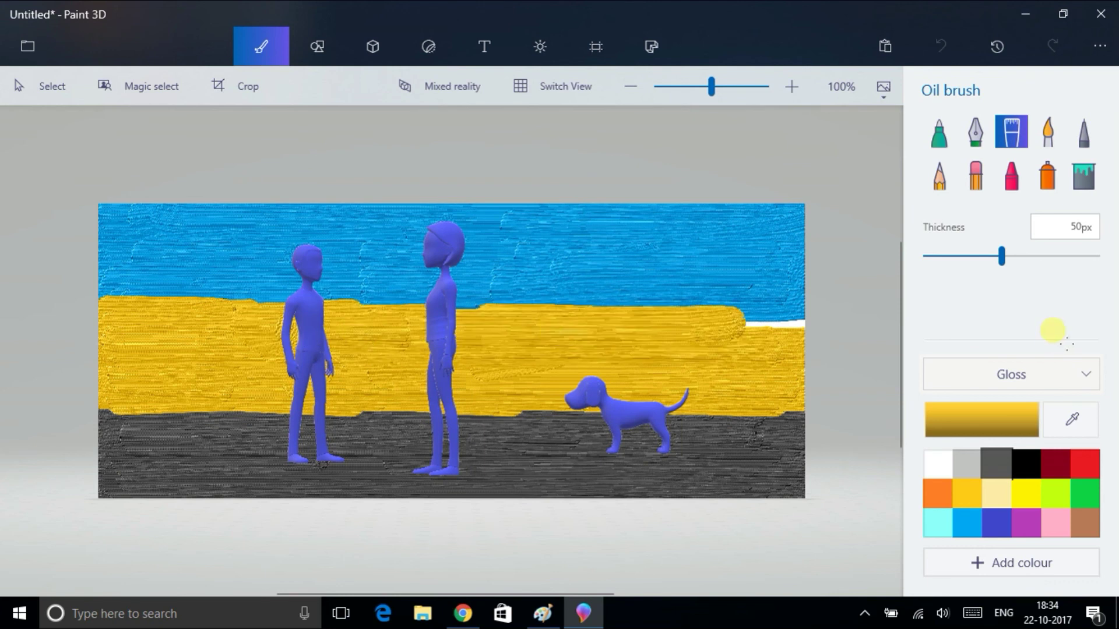
{"action": "left_click_drag", "start_coordinate": [1052, 331], "coordinate": [994, 333]}
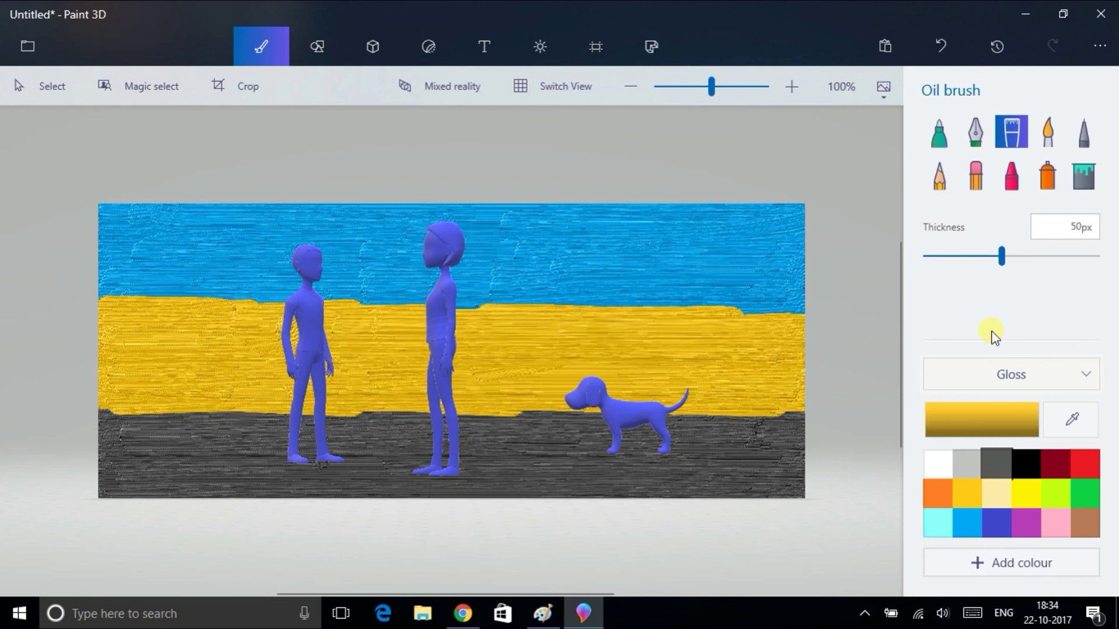